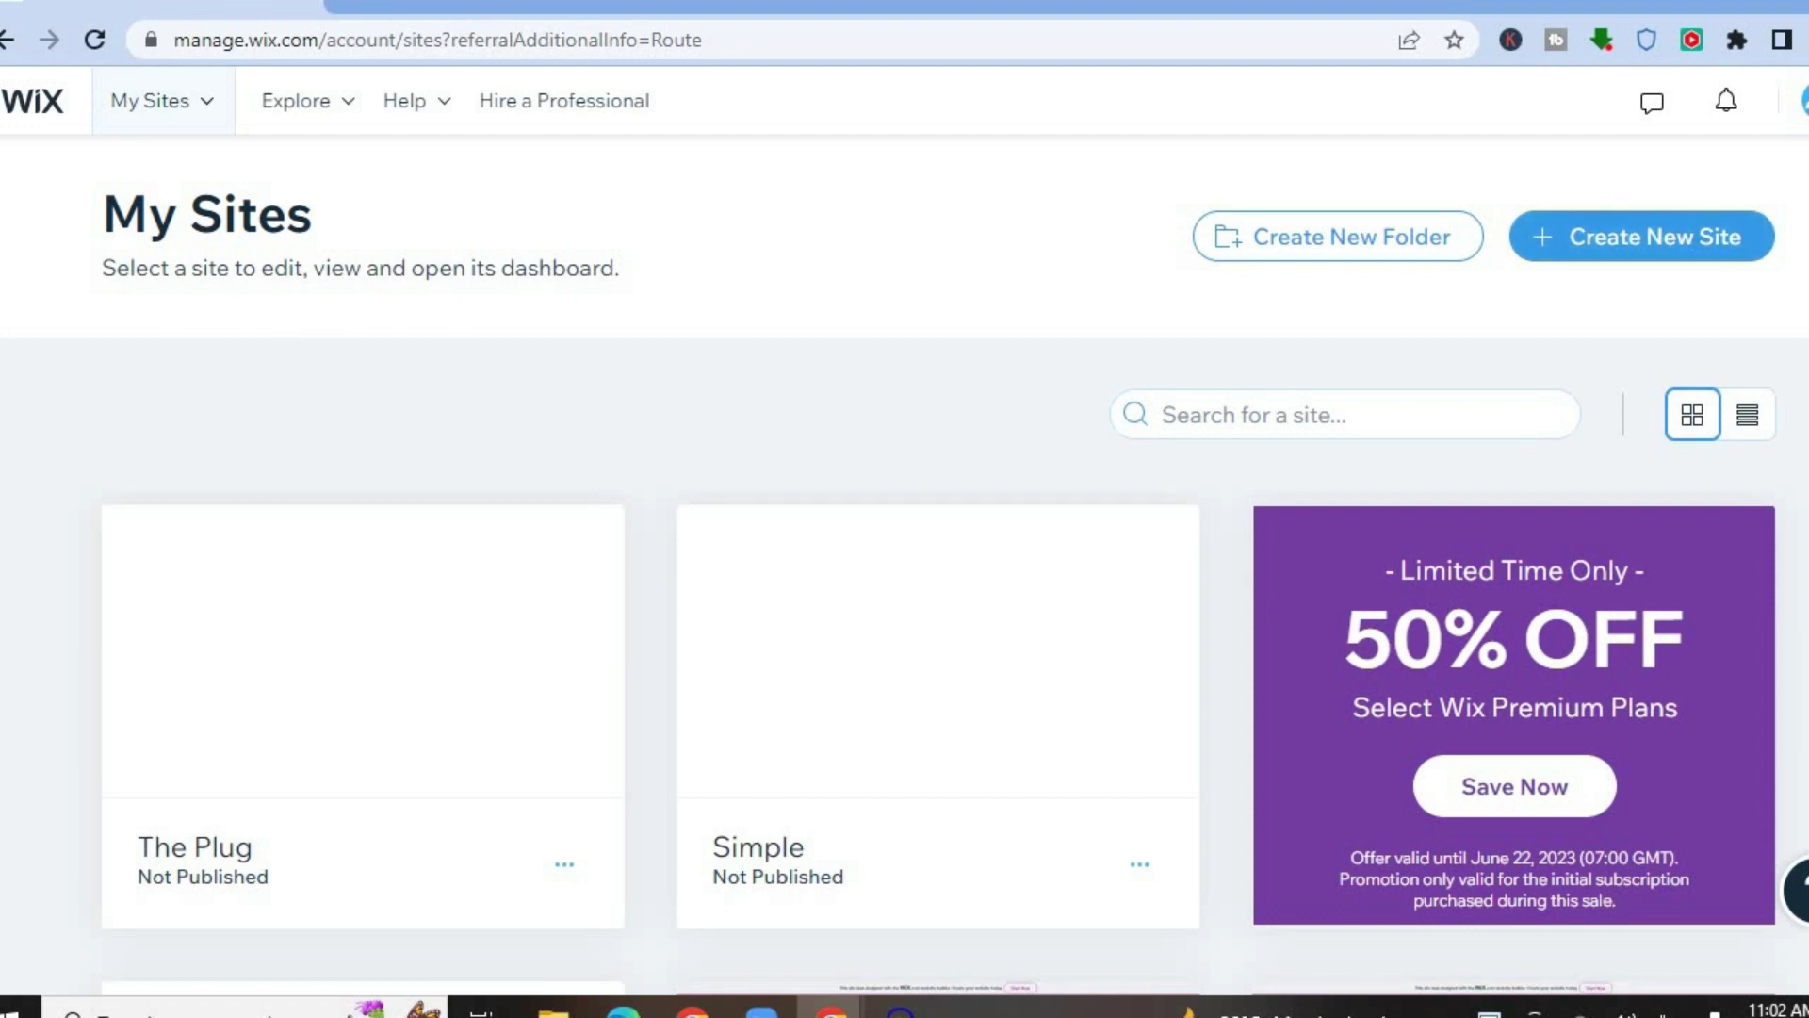
# - Look over the existing site cards on My Sites, then choose Create New Site
pyautogui.scroll(-5, 744, 409)
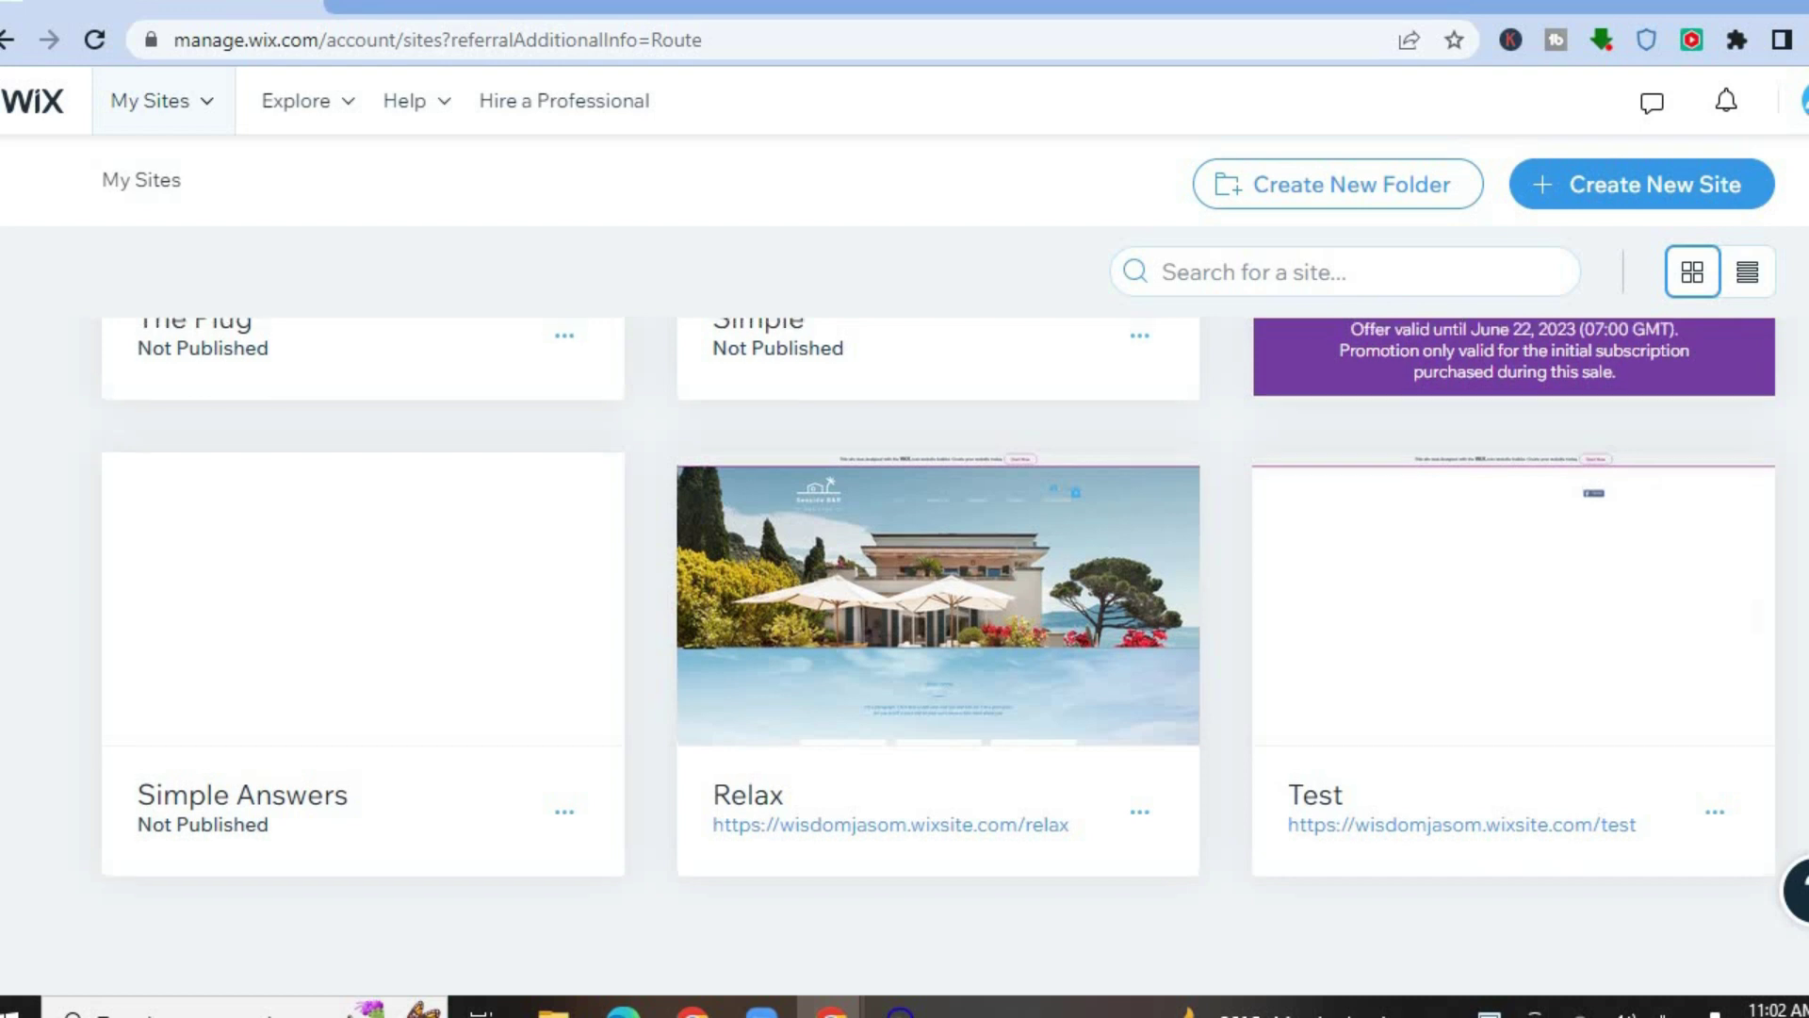
pyautogui.scroll(5, 905, 565)
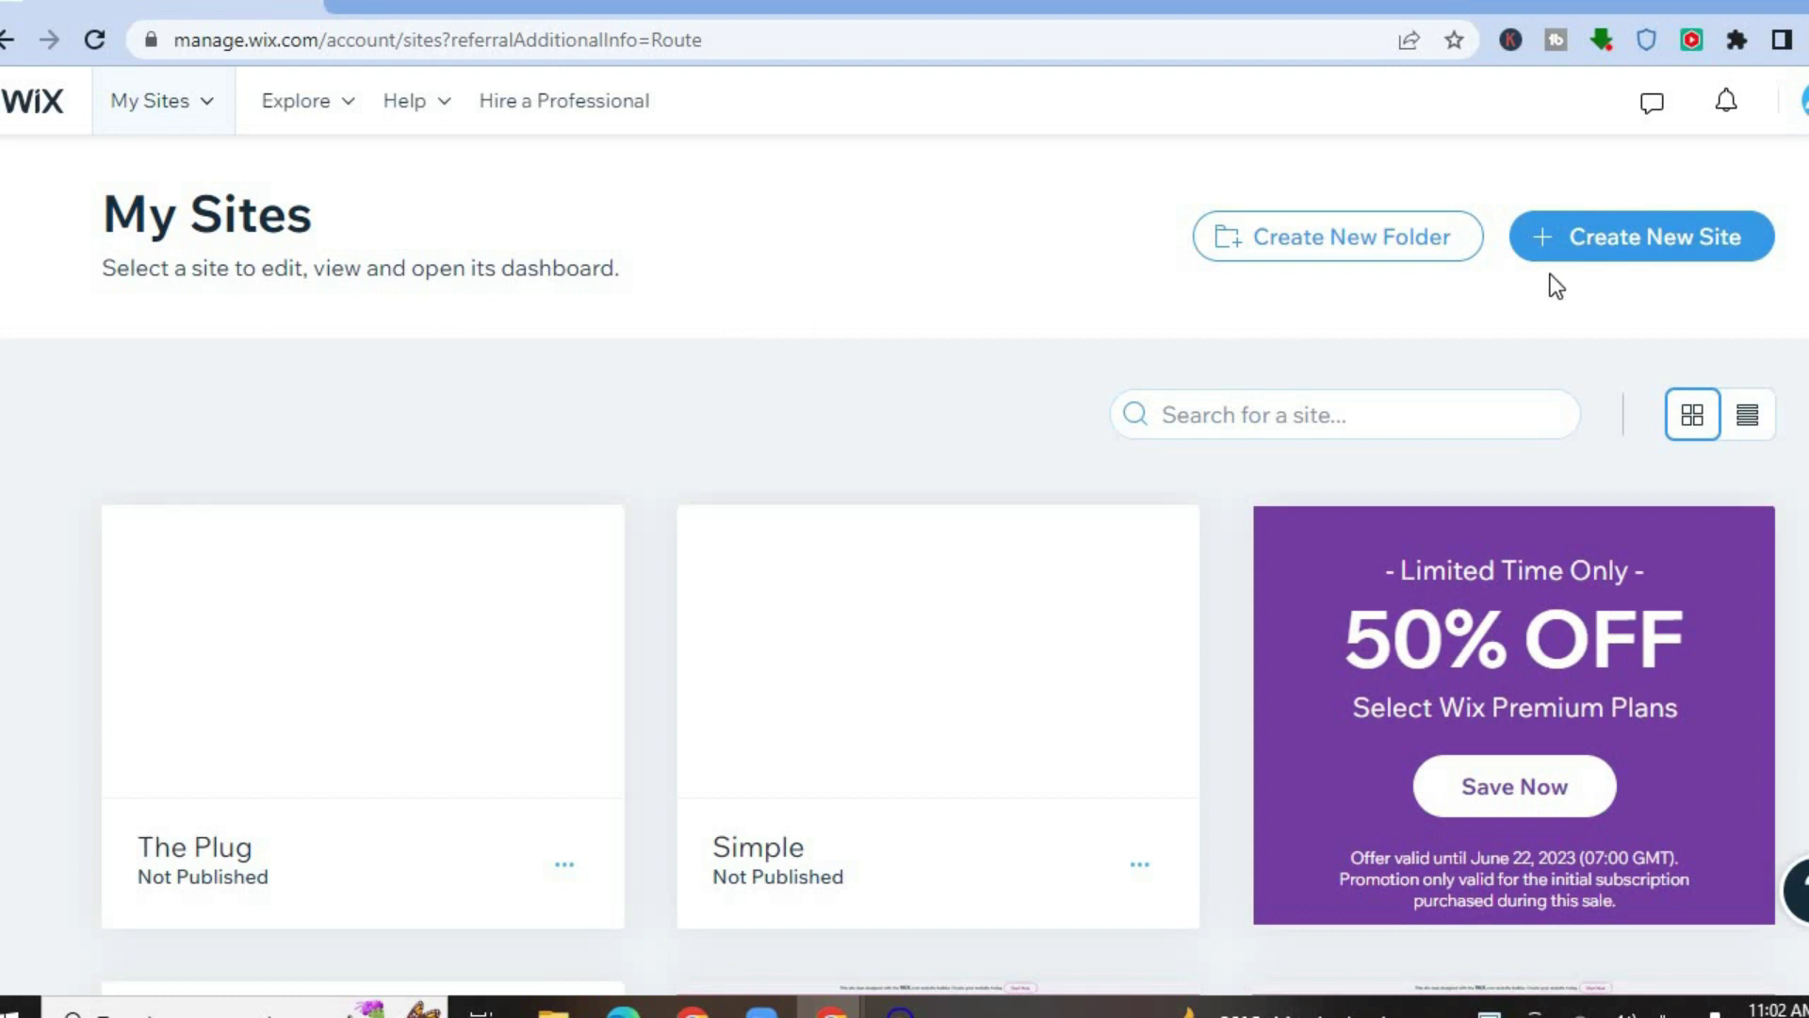
pyautogui.click(1599, 243)
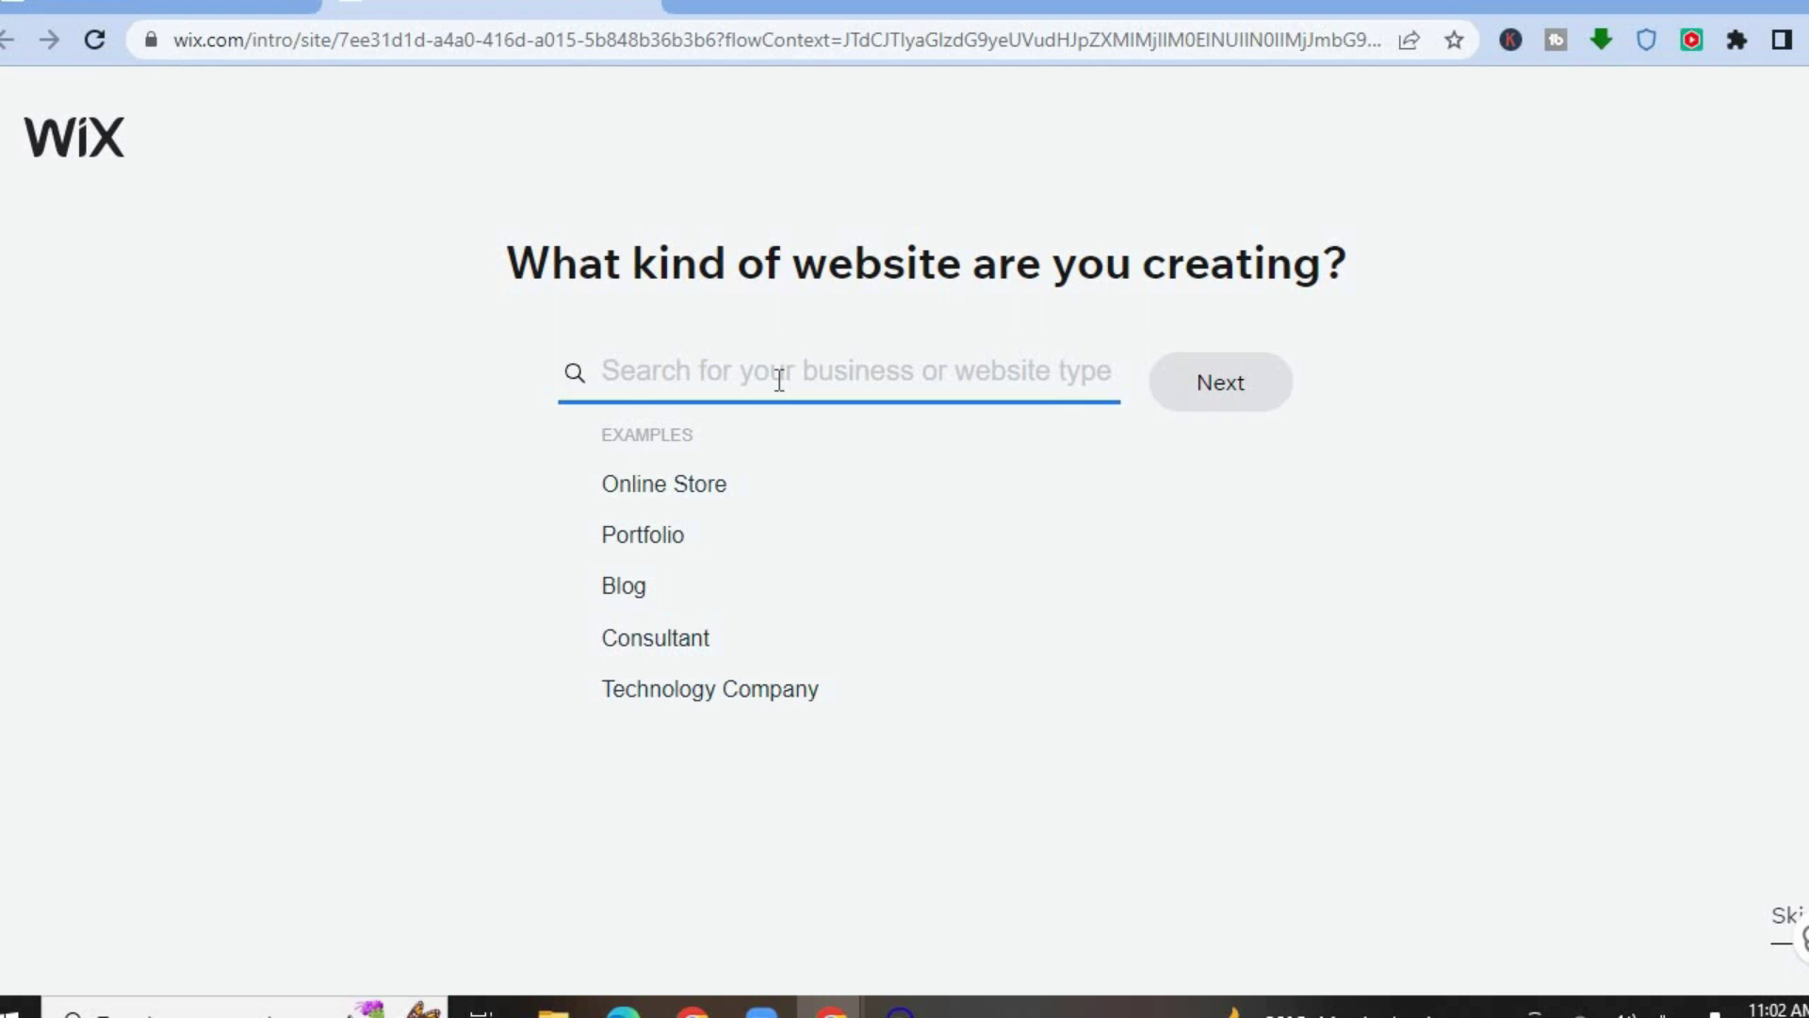
# - Search 'plumb', pick Plumbing Service as the website type, and continue
pyautogui.write('pl')
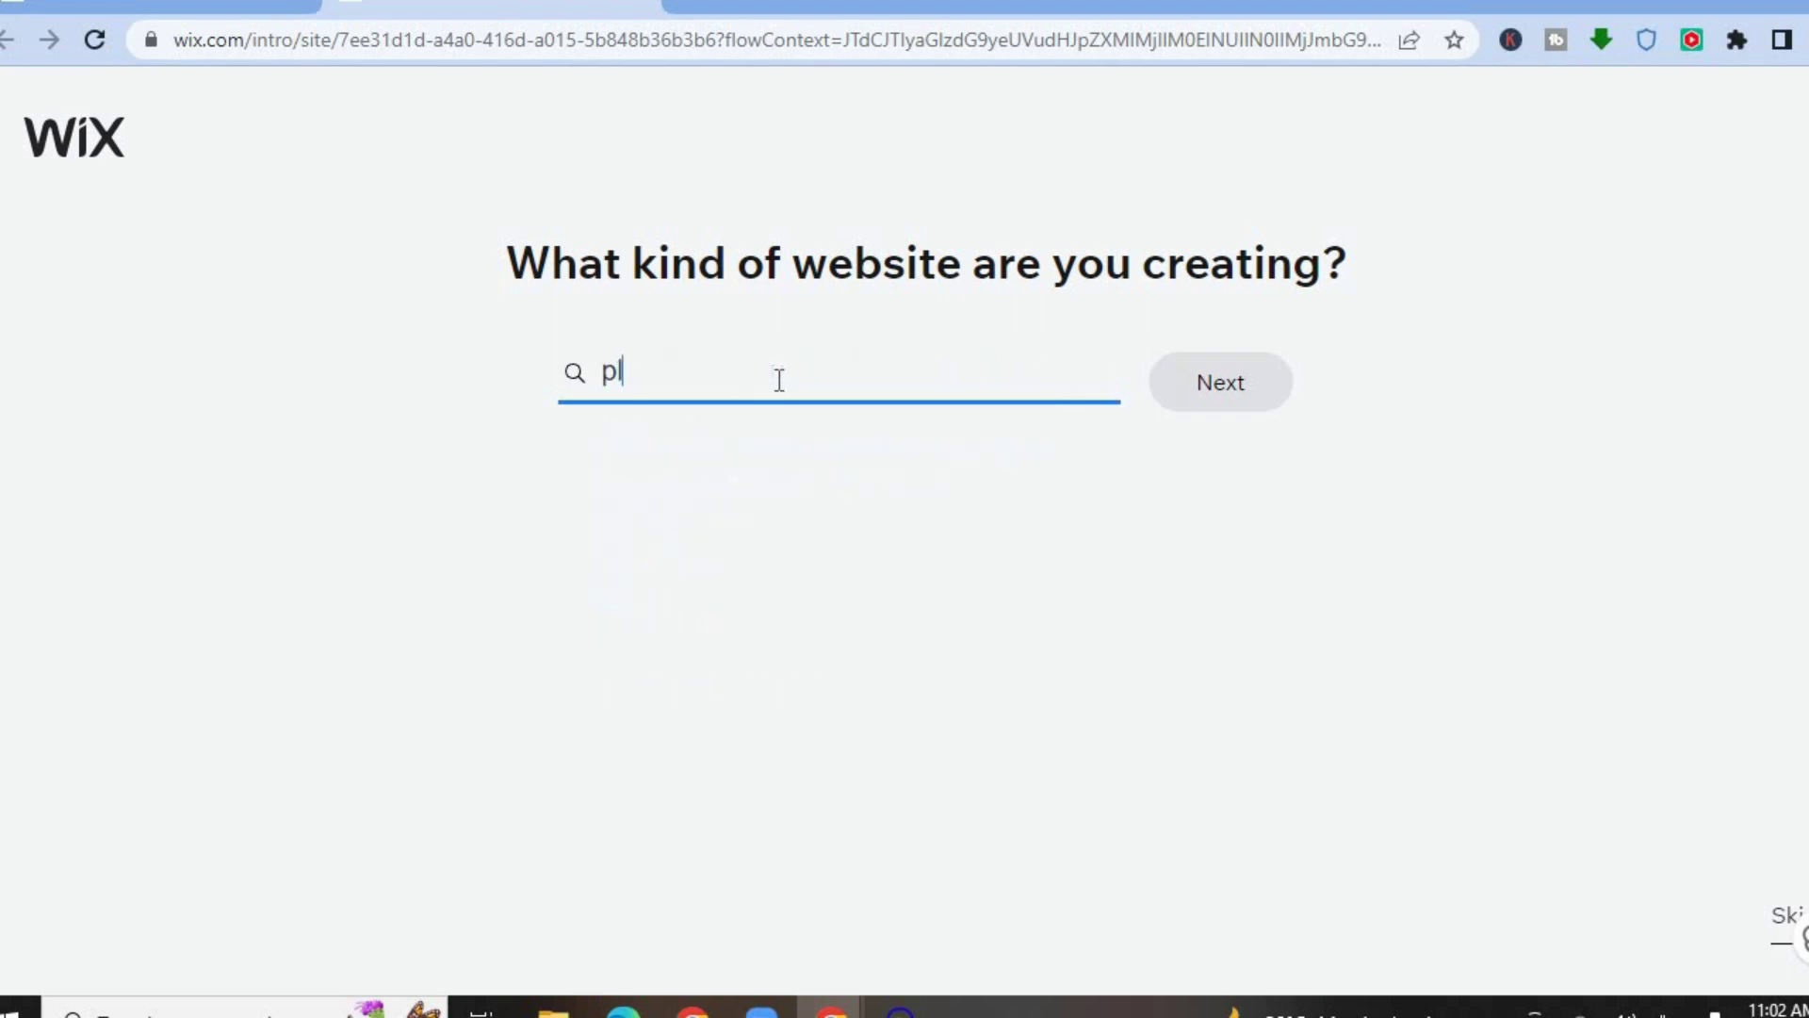
pyautogui.write('umb')
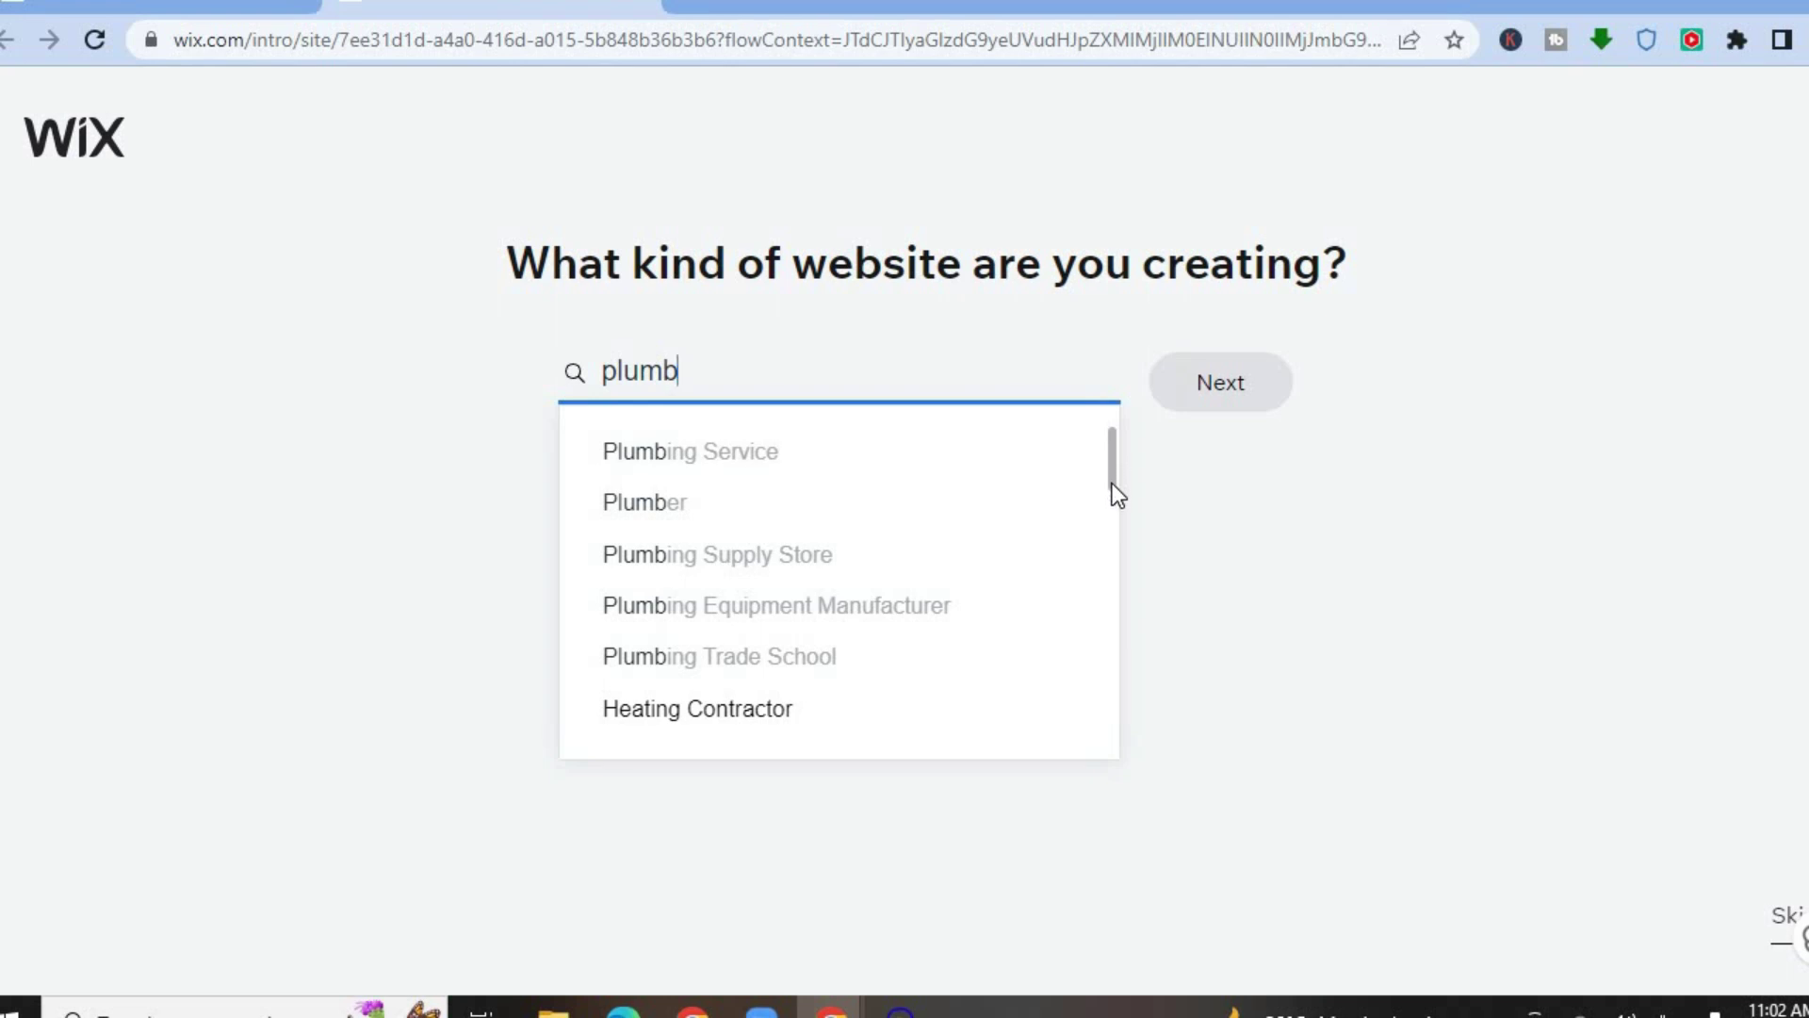
pyautogui.click(812, 467)
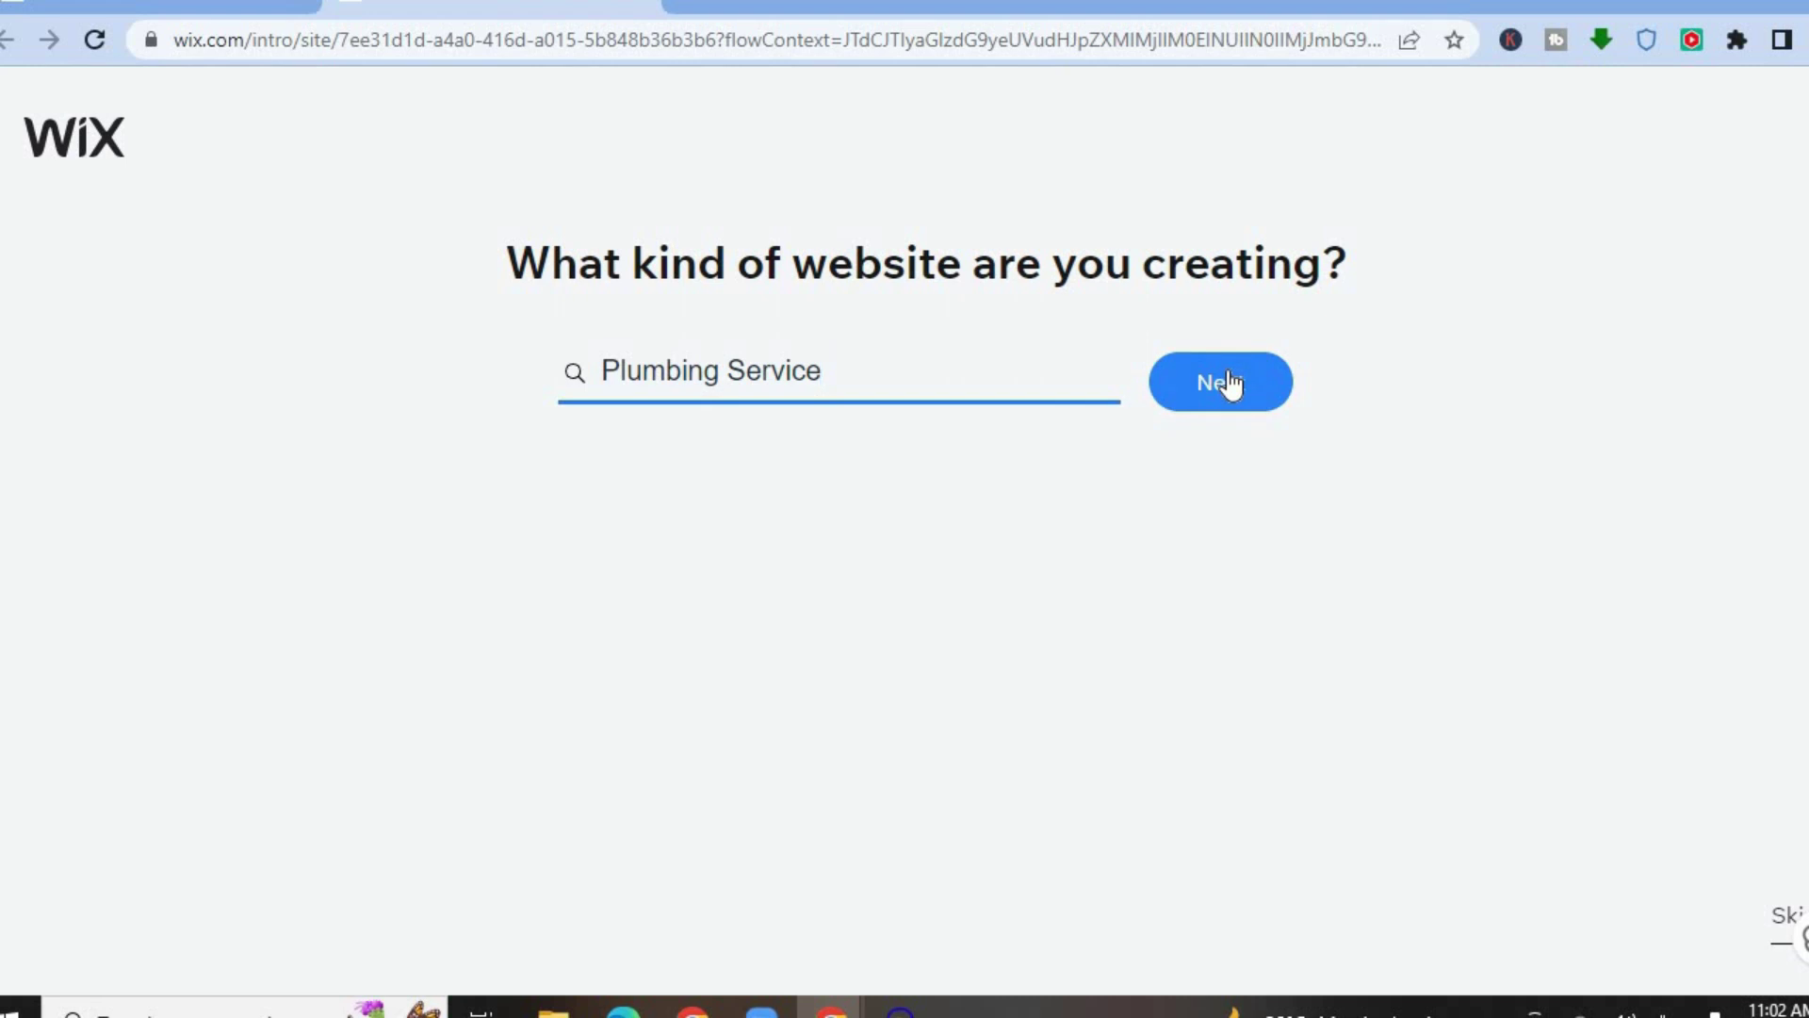
pyautogui.click(1230, 385)
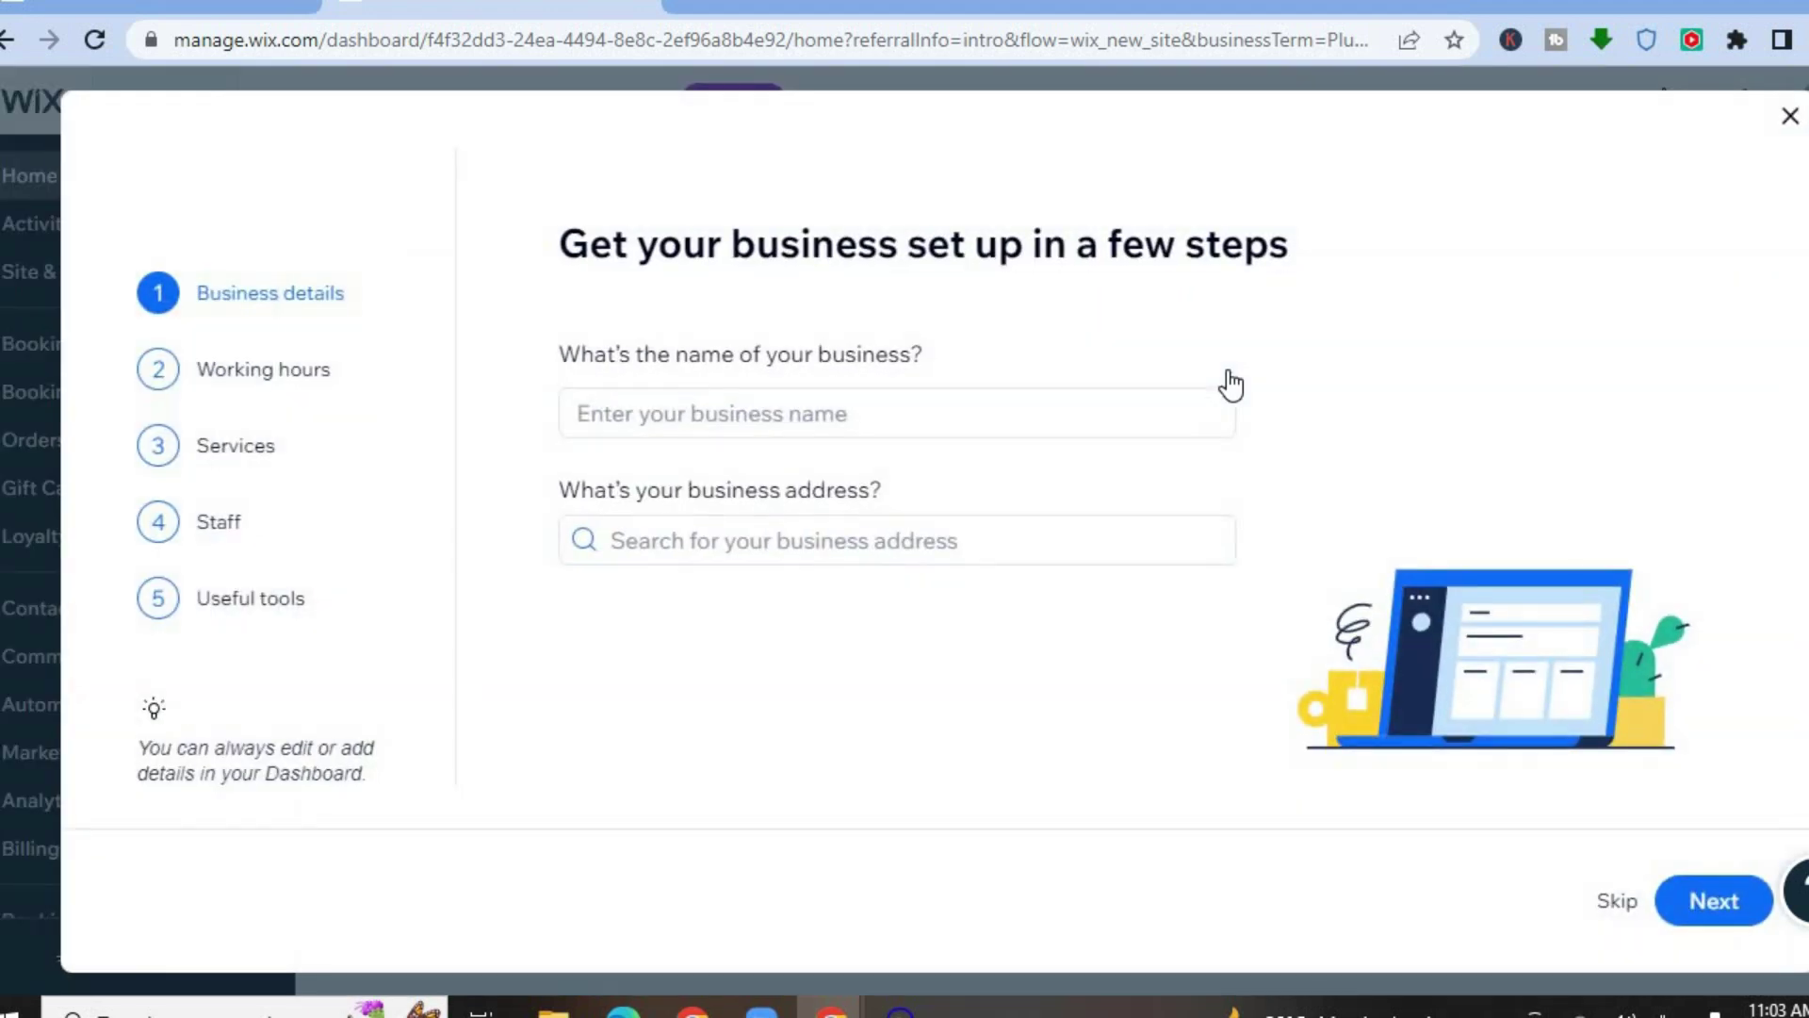
# - Enter the business's name in the 'What's the name of your business?' field
pyautogui.click(753, 413)
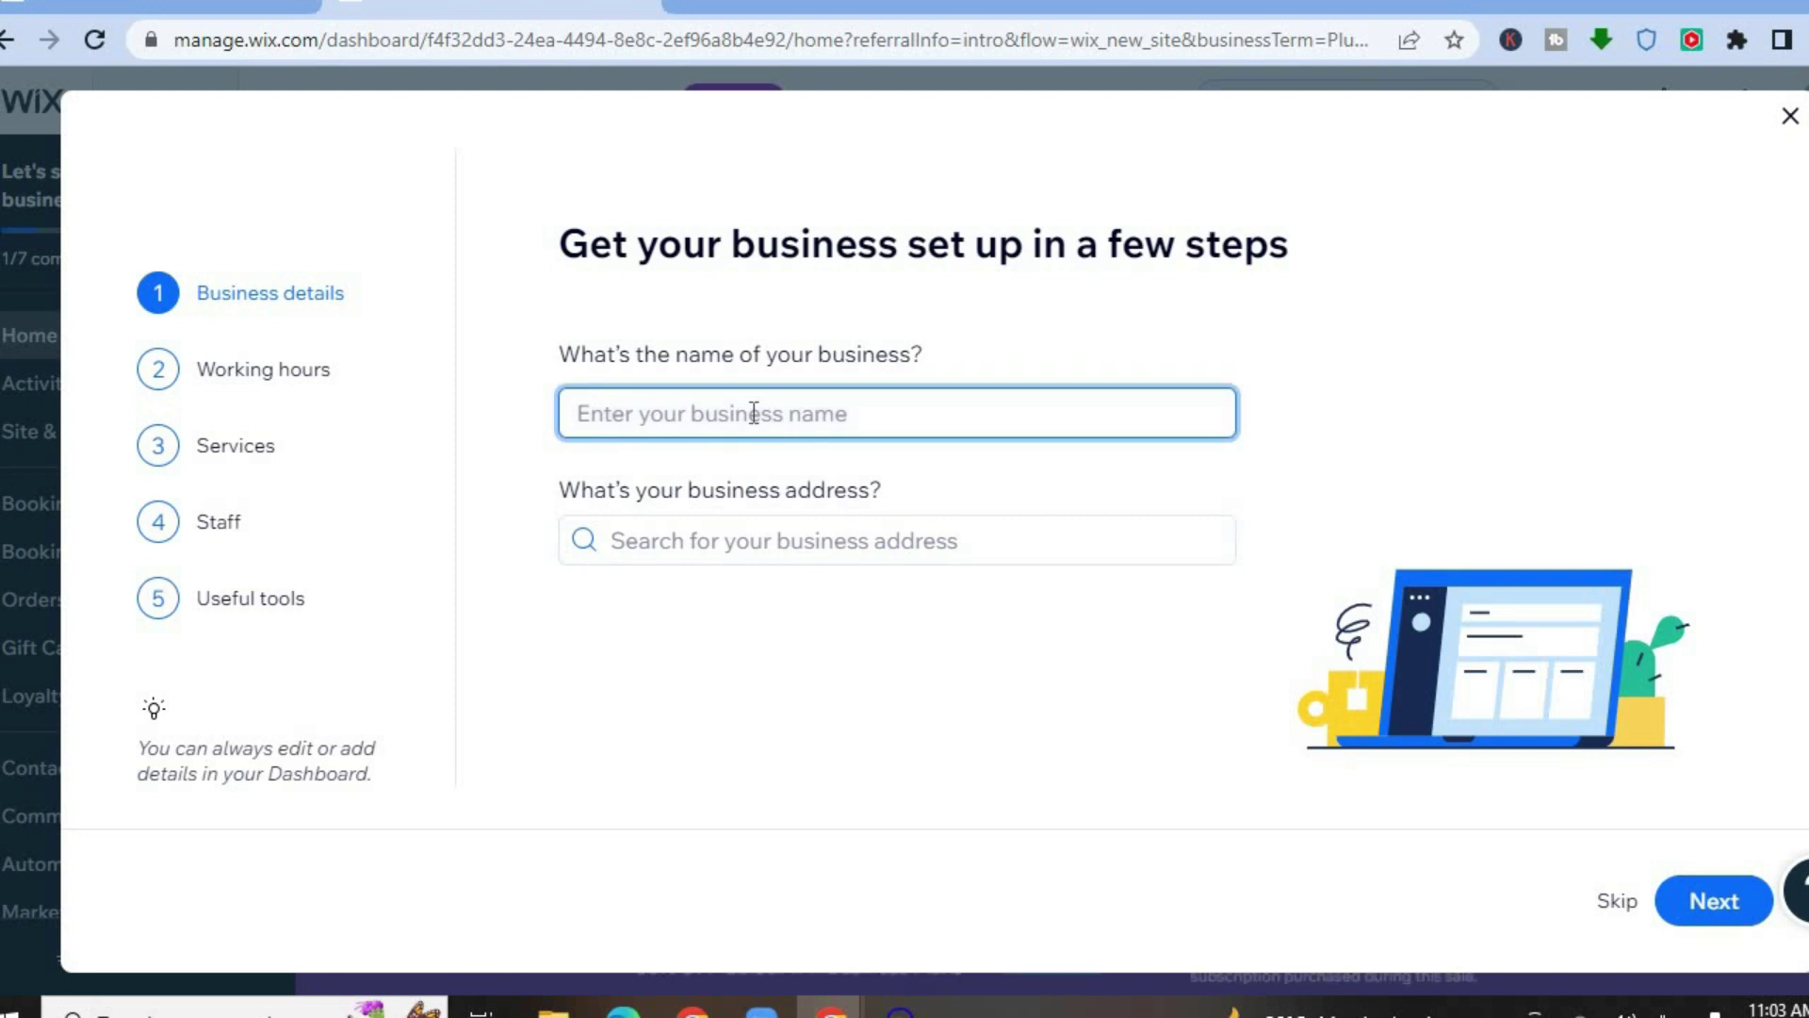
pyautogui.write('plumb')
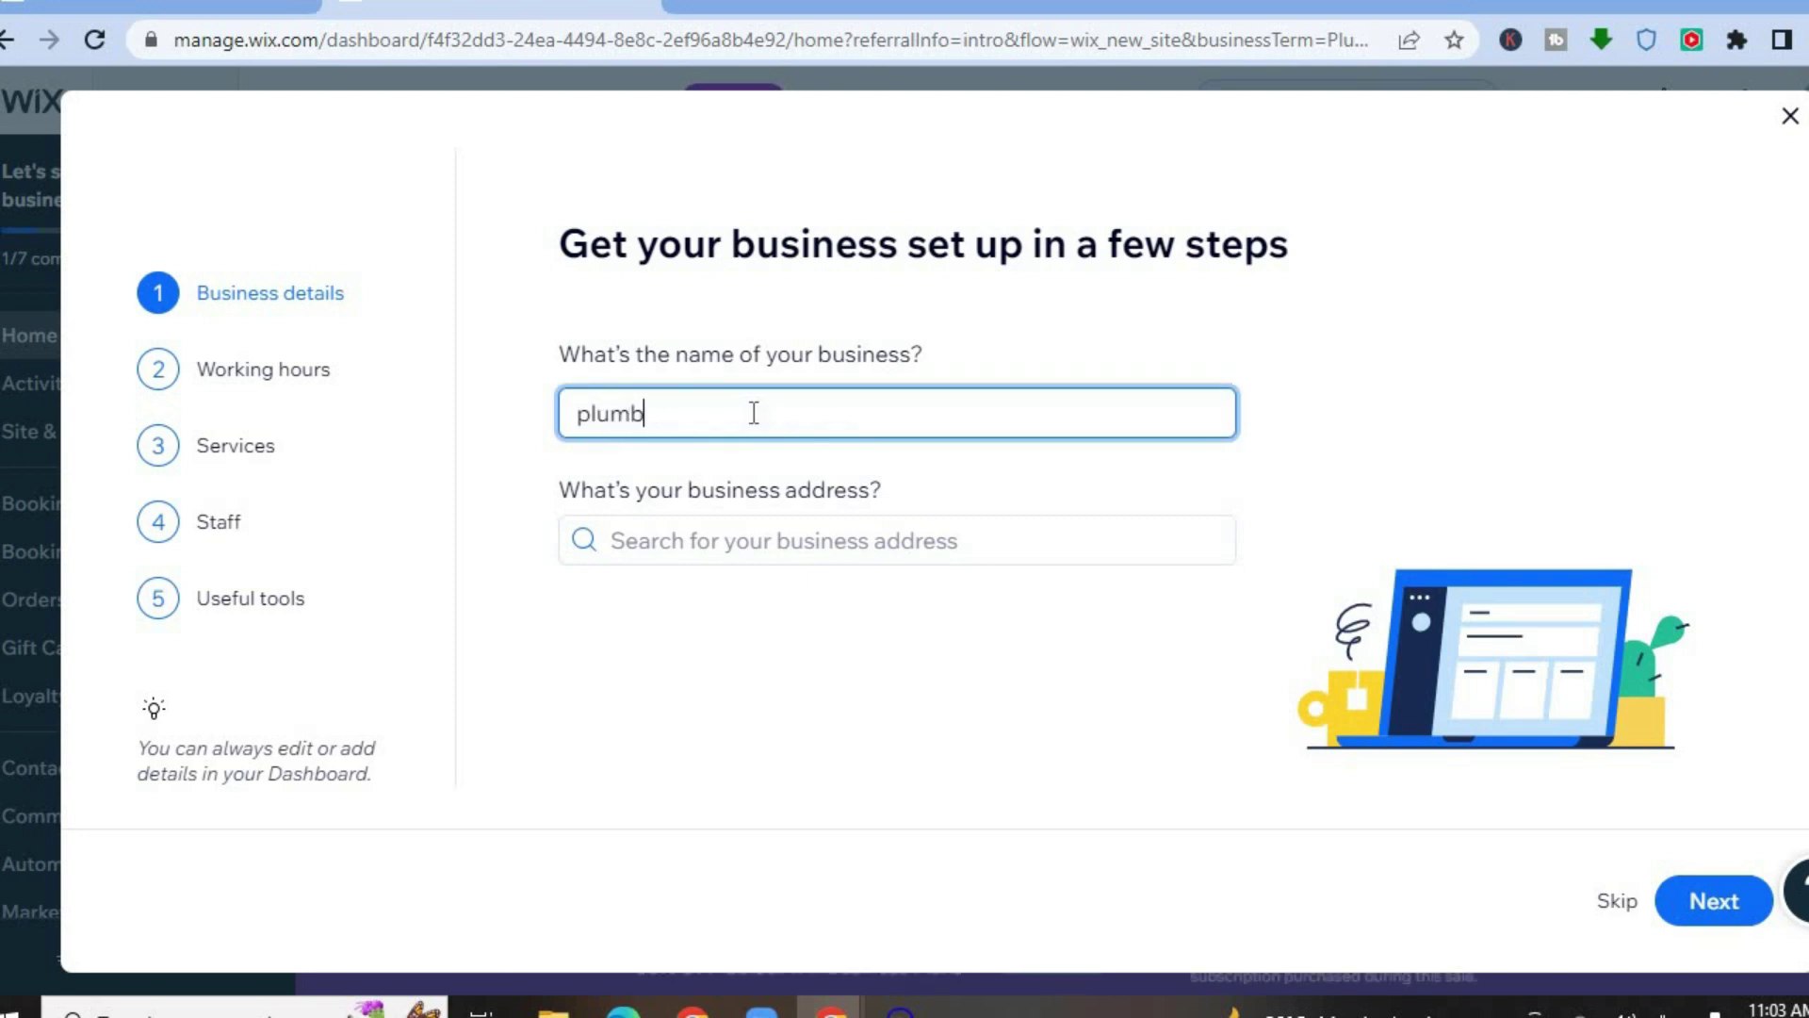
pyautogui.write('ing by jason')
# - Keep the default working hours and select Service Diagnostics and Boiler Service as offered services
pyautogui.click(1715, 902)
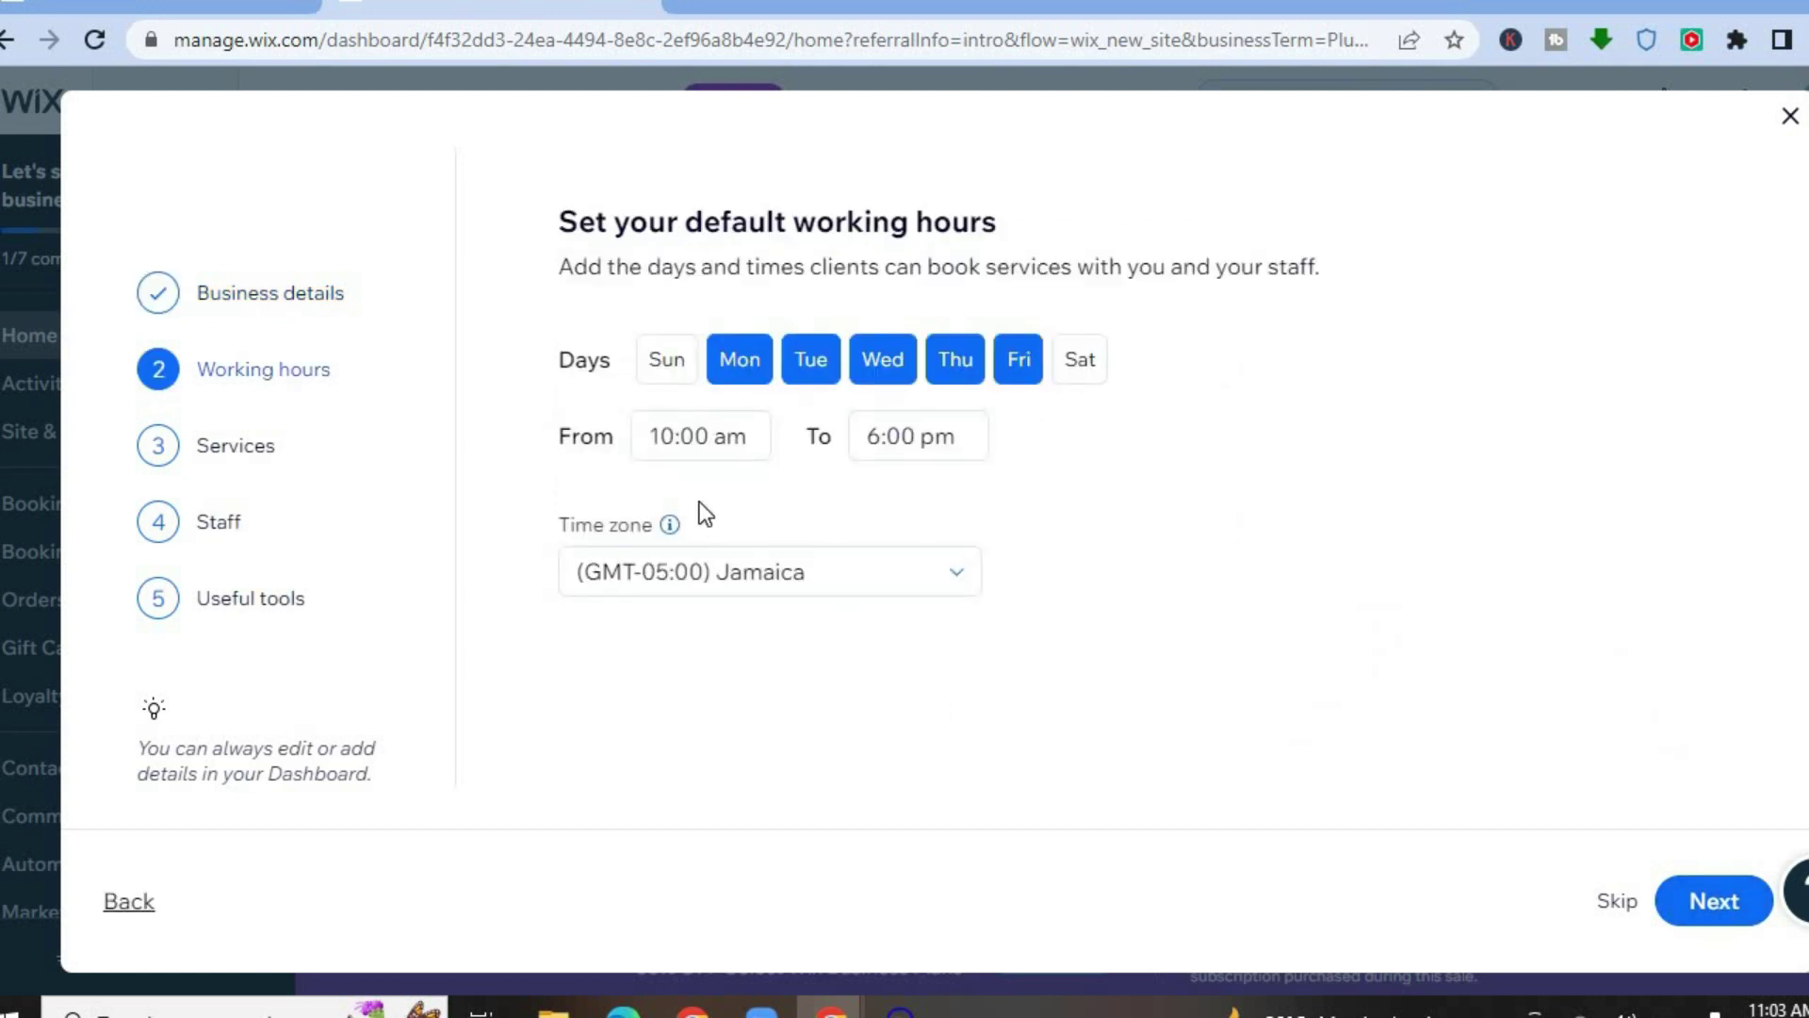
pyautogui.click(1697, 905)
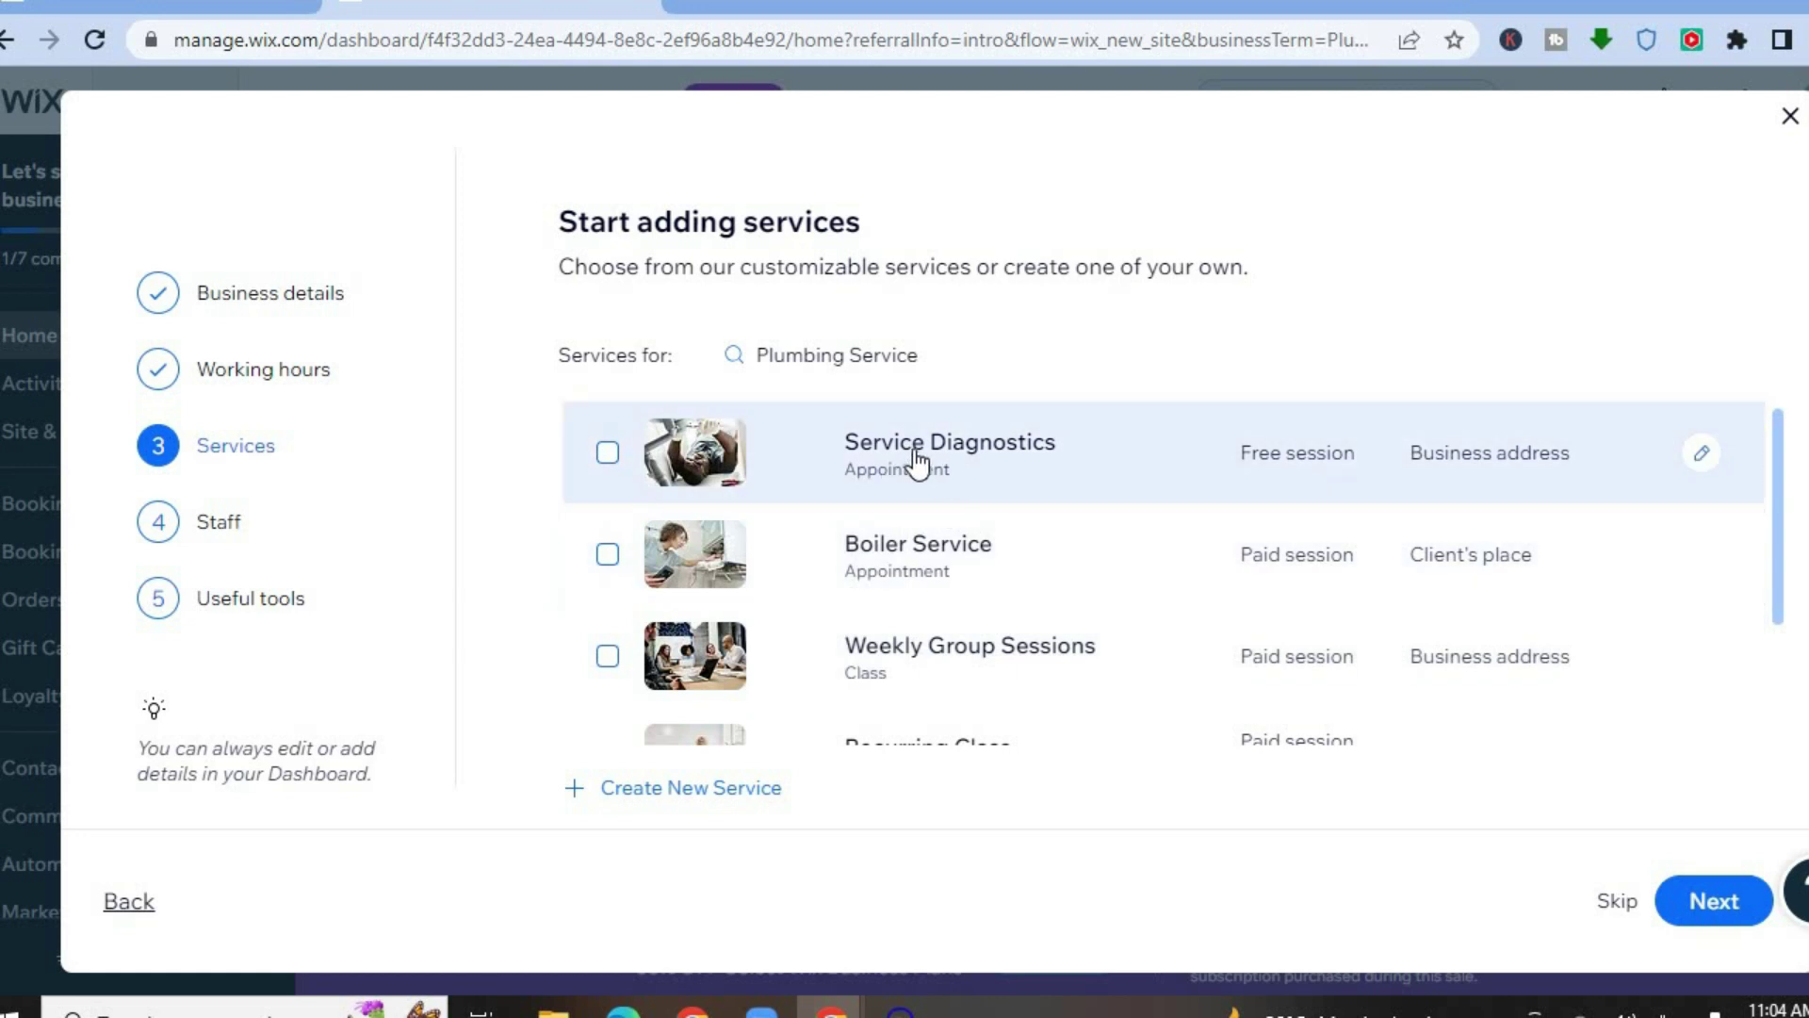
pyautogui.click(608, 455)
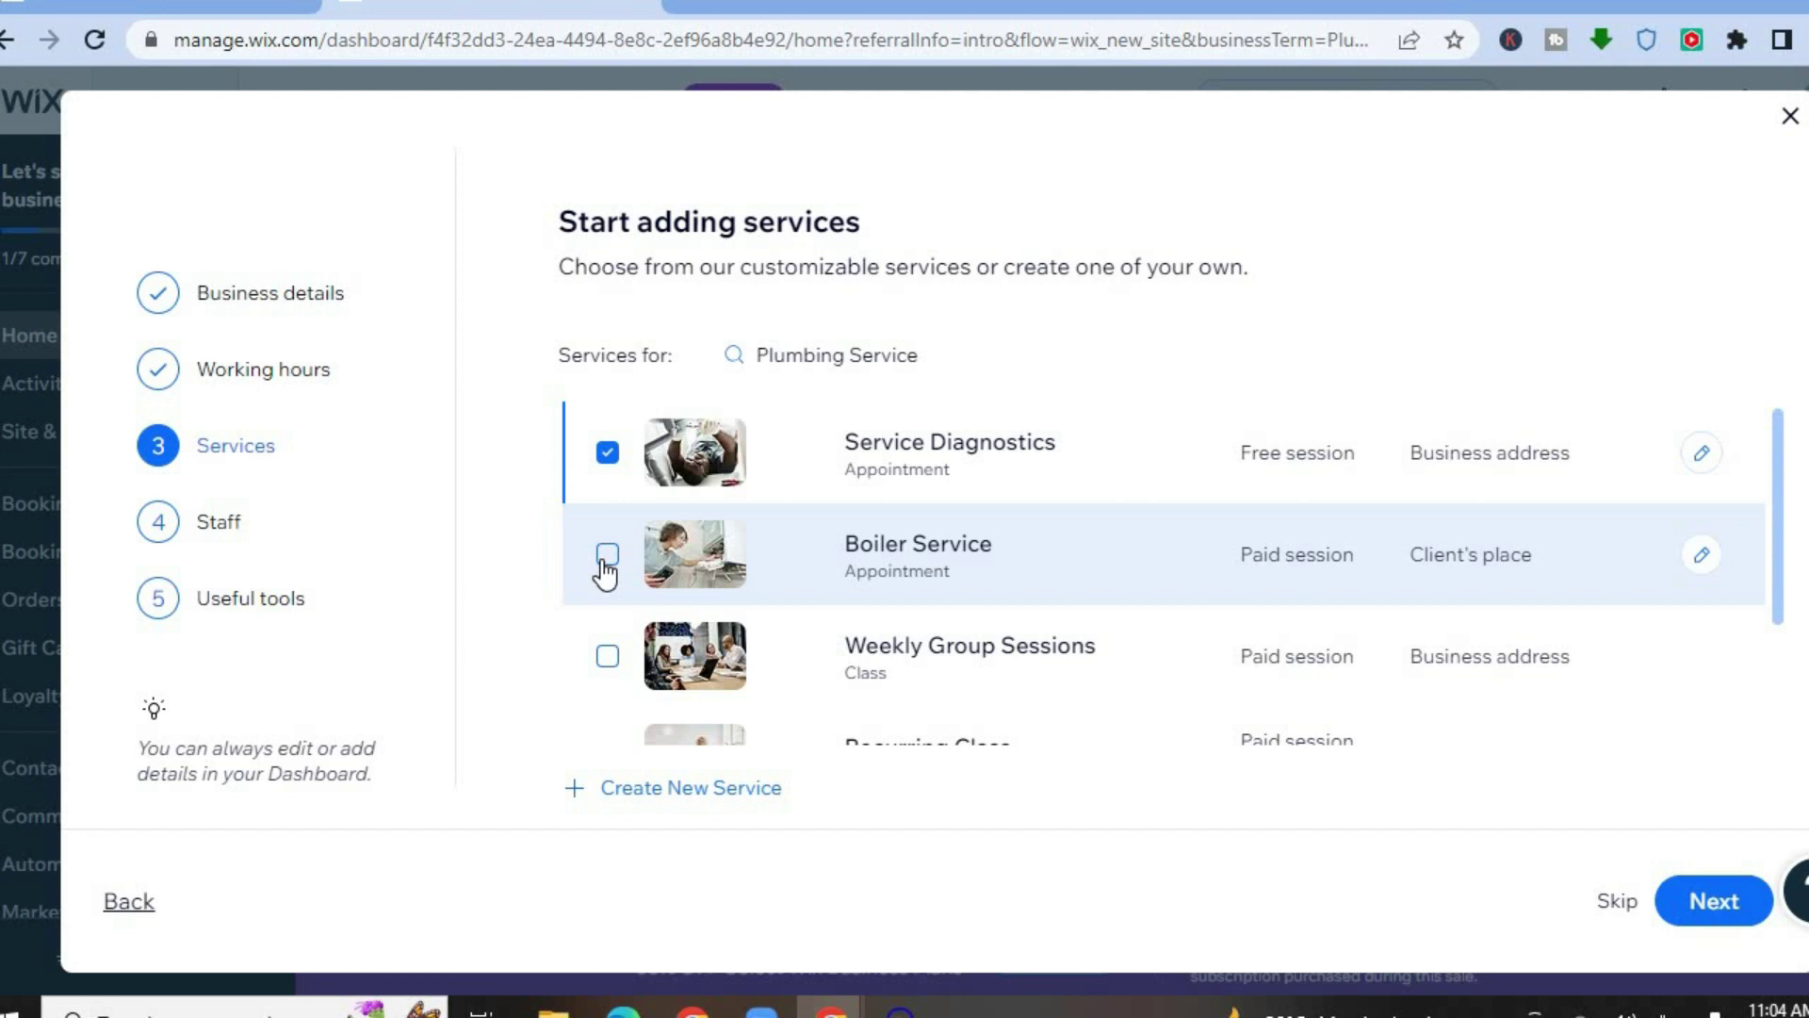
pyautogui.click(606, 556)
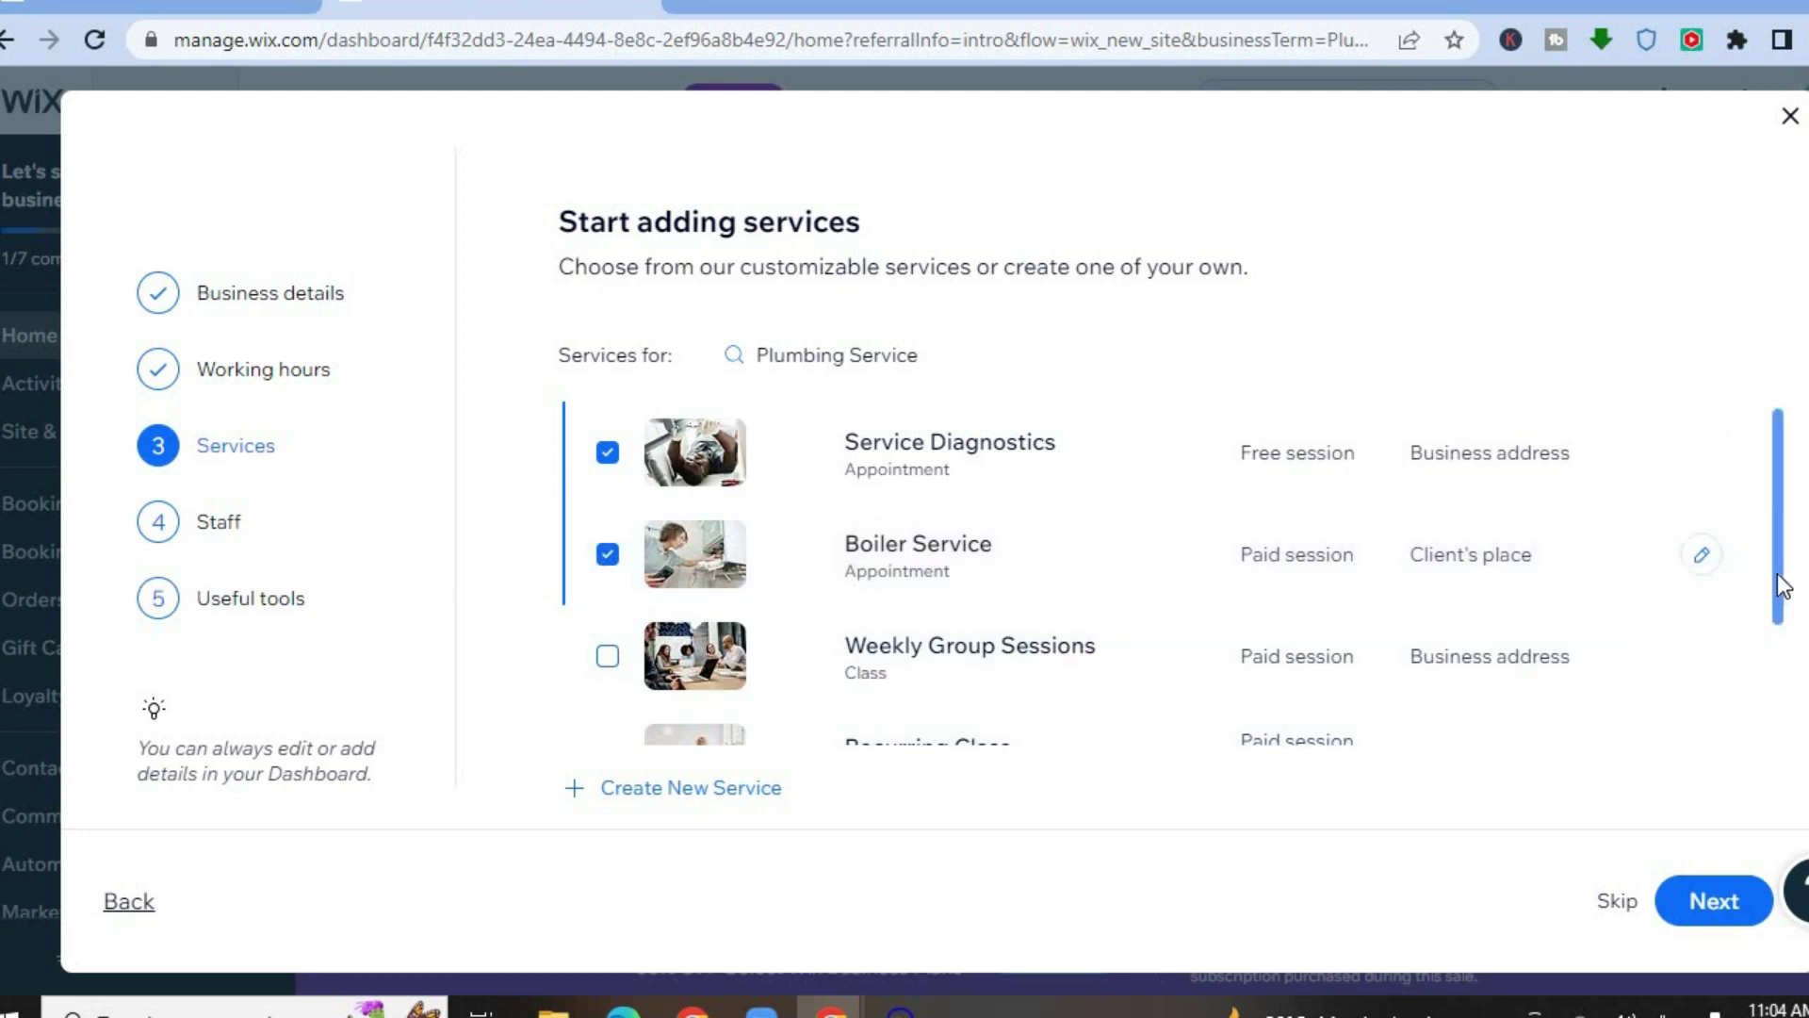
pyautogui.moveTo(1781, 585); pyautogui.dragTo(1769, 772)
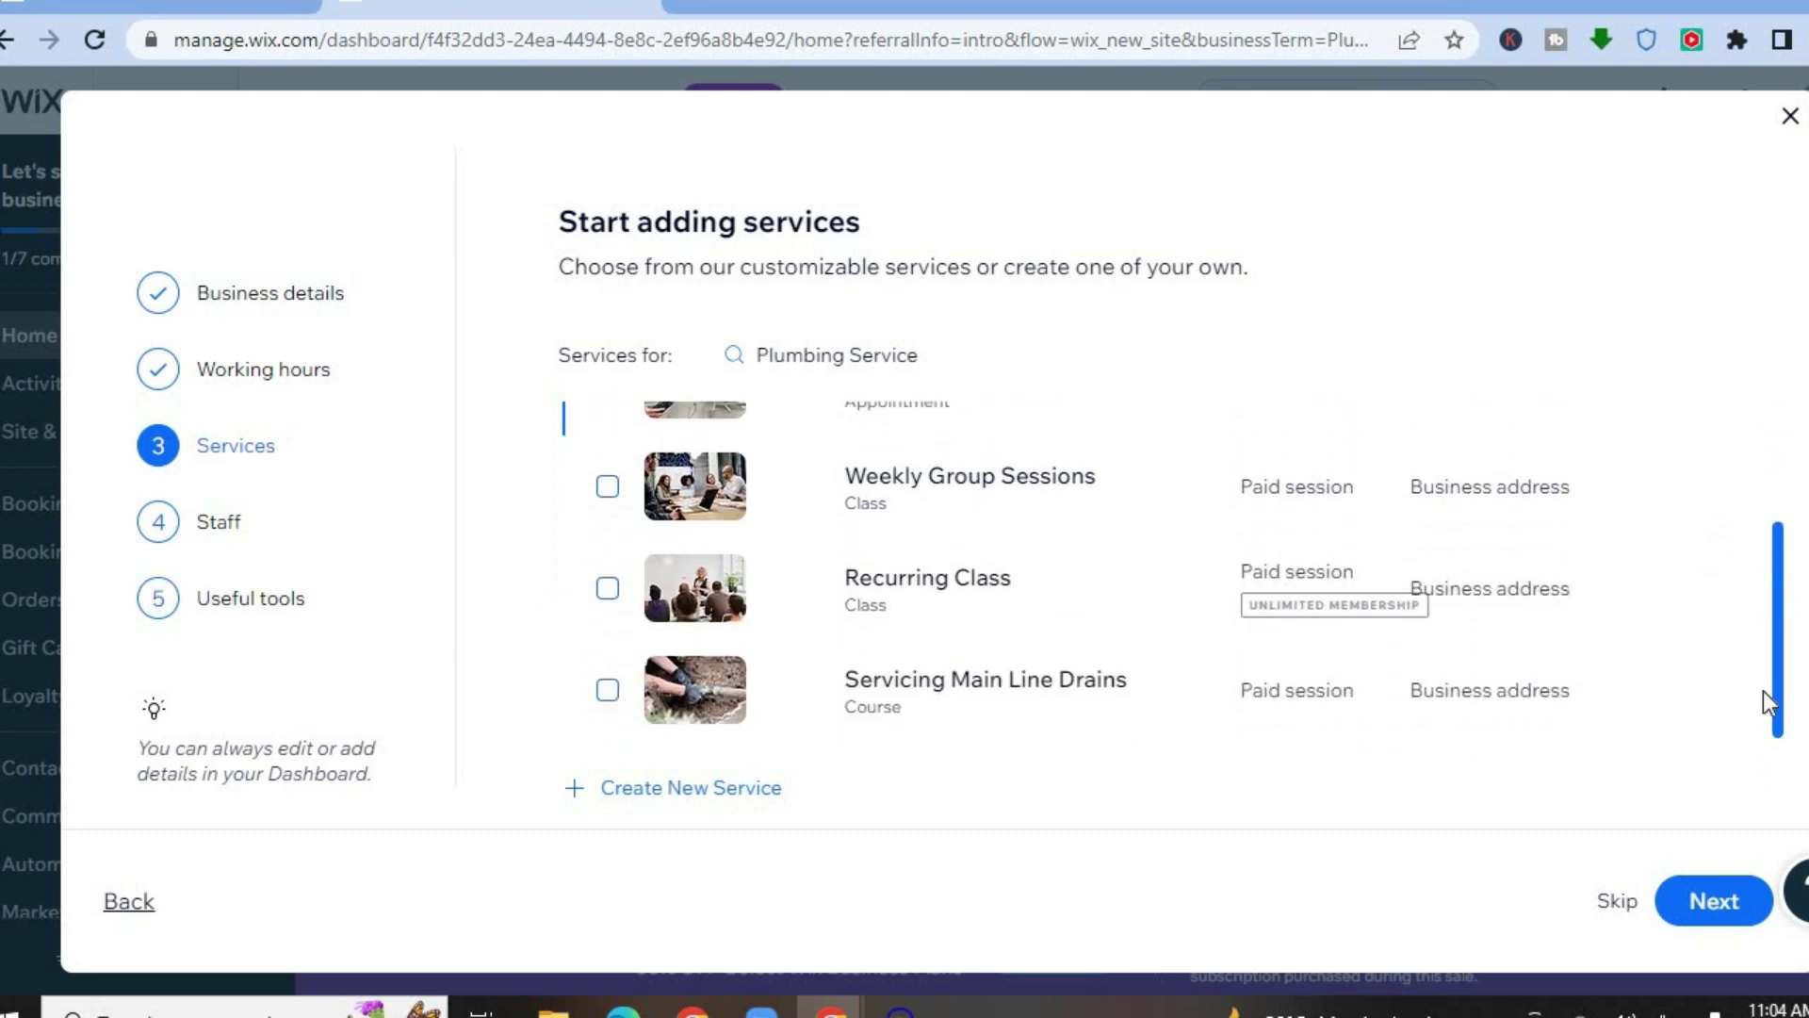
pyautogui.moveTo(1762, 702); pyautogui.dragTo(1756, 545)
pyautogui.click(1711, 906)
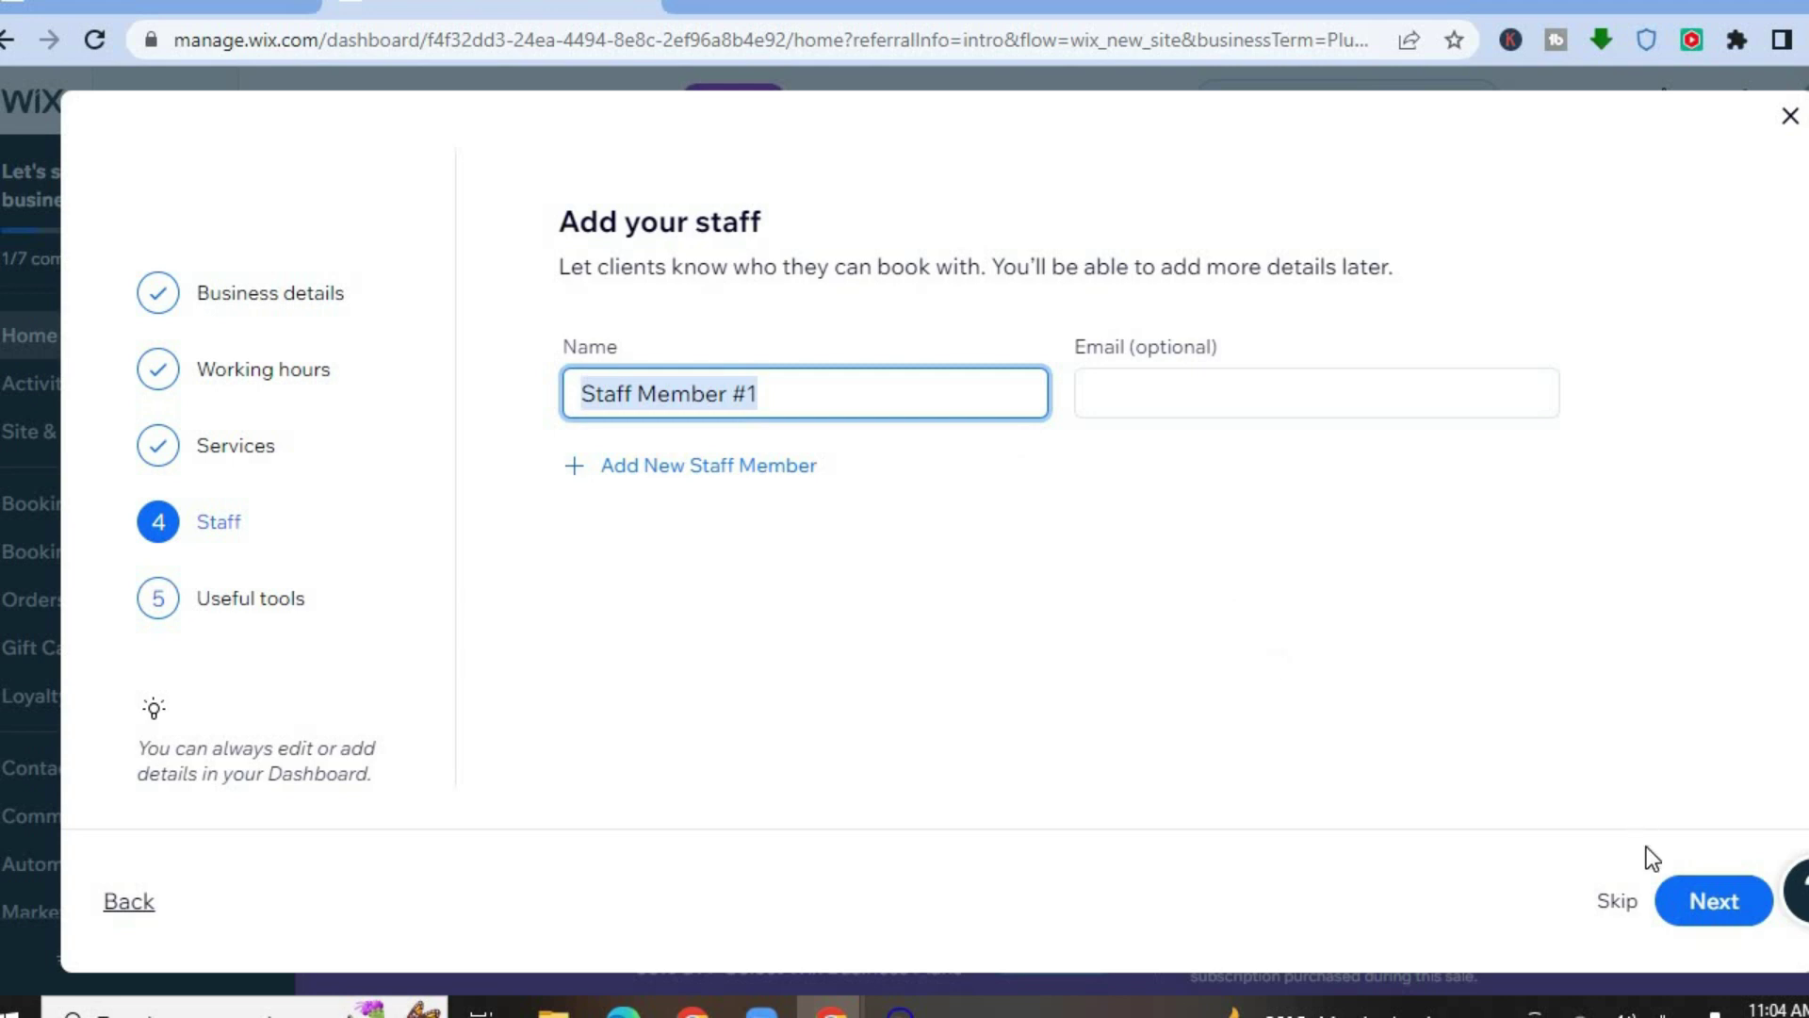
# - Keep the default staff, enable online and in-person payments, and finish setup at the dashboard
pyautogui.click(1695, 900)
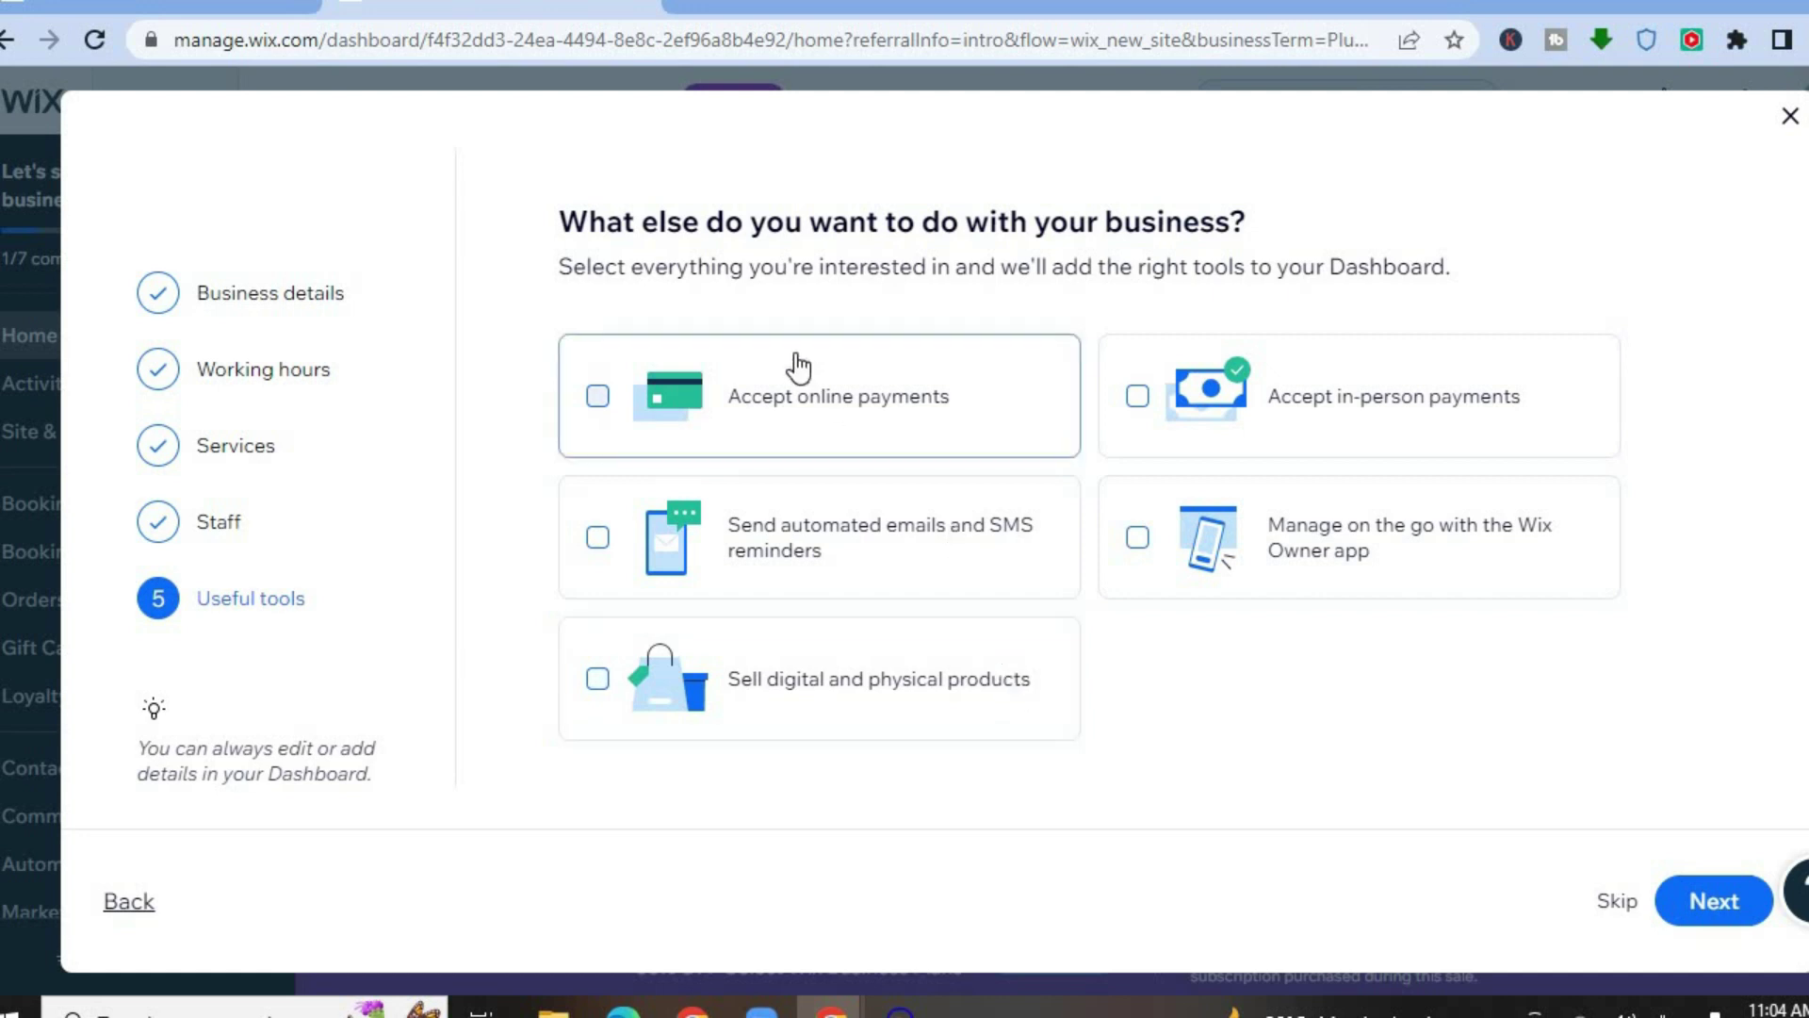
pyautogui.click(597, 398)
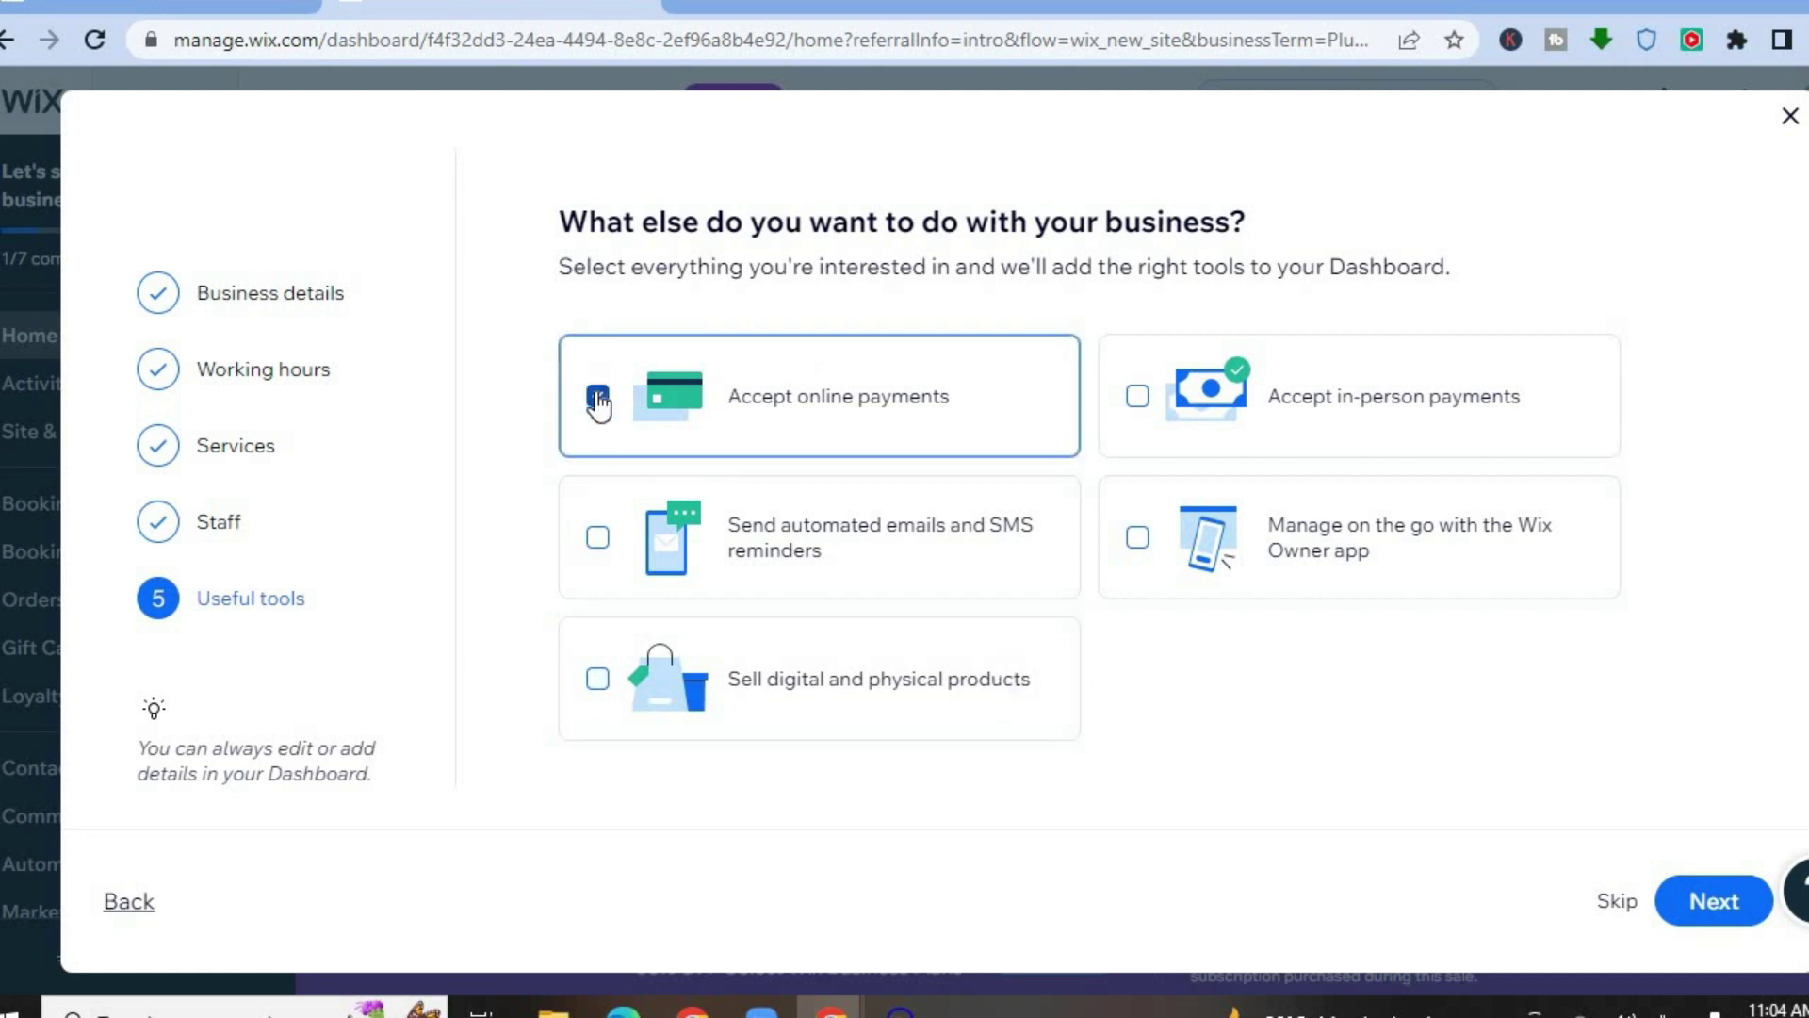
pyautogui.click(1139, 399)
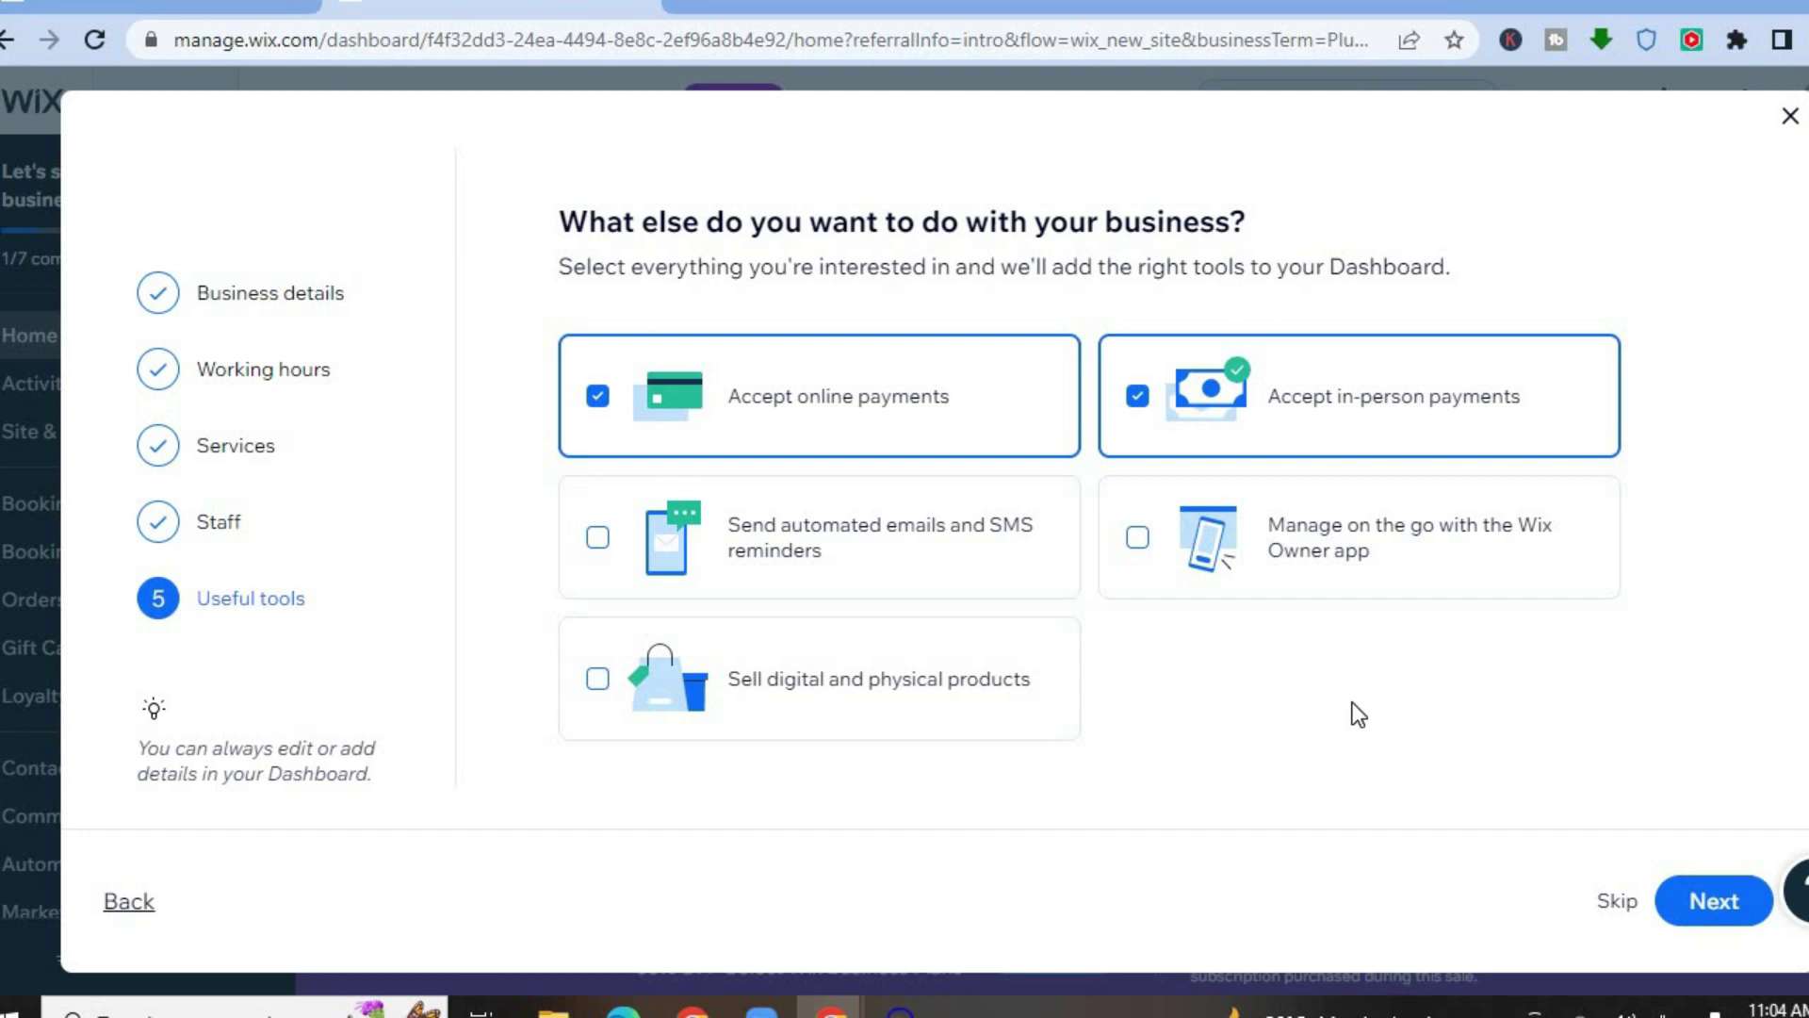
pyautogui.click(1693, 907)
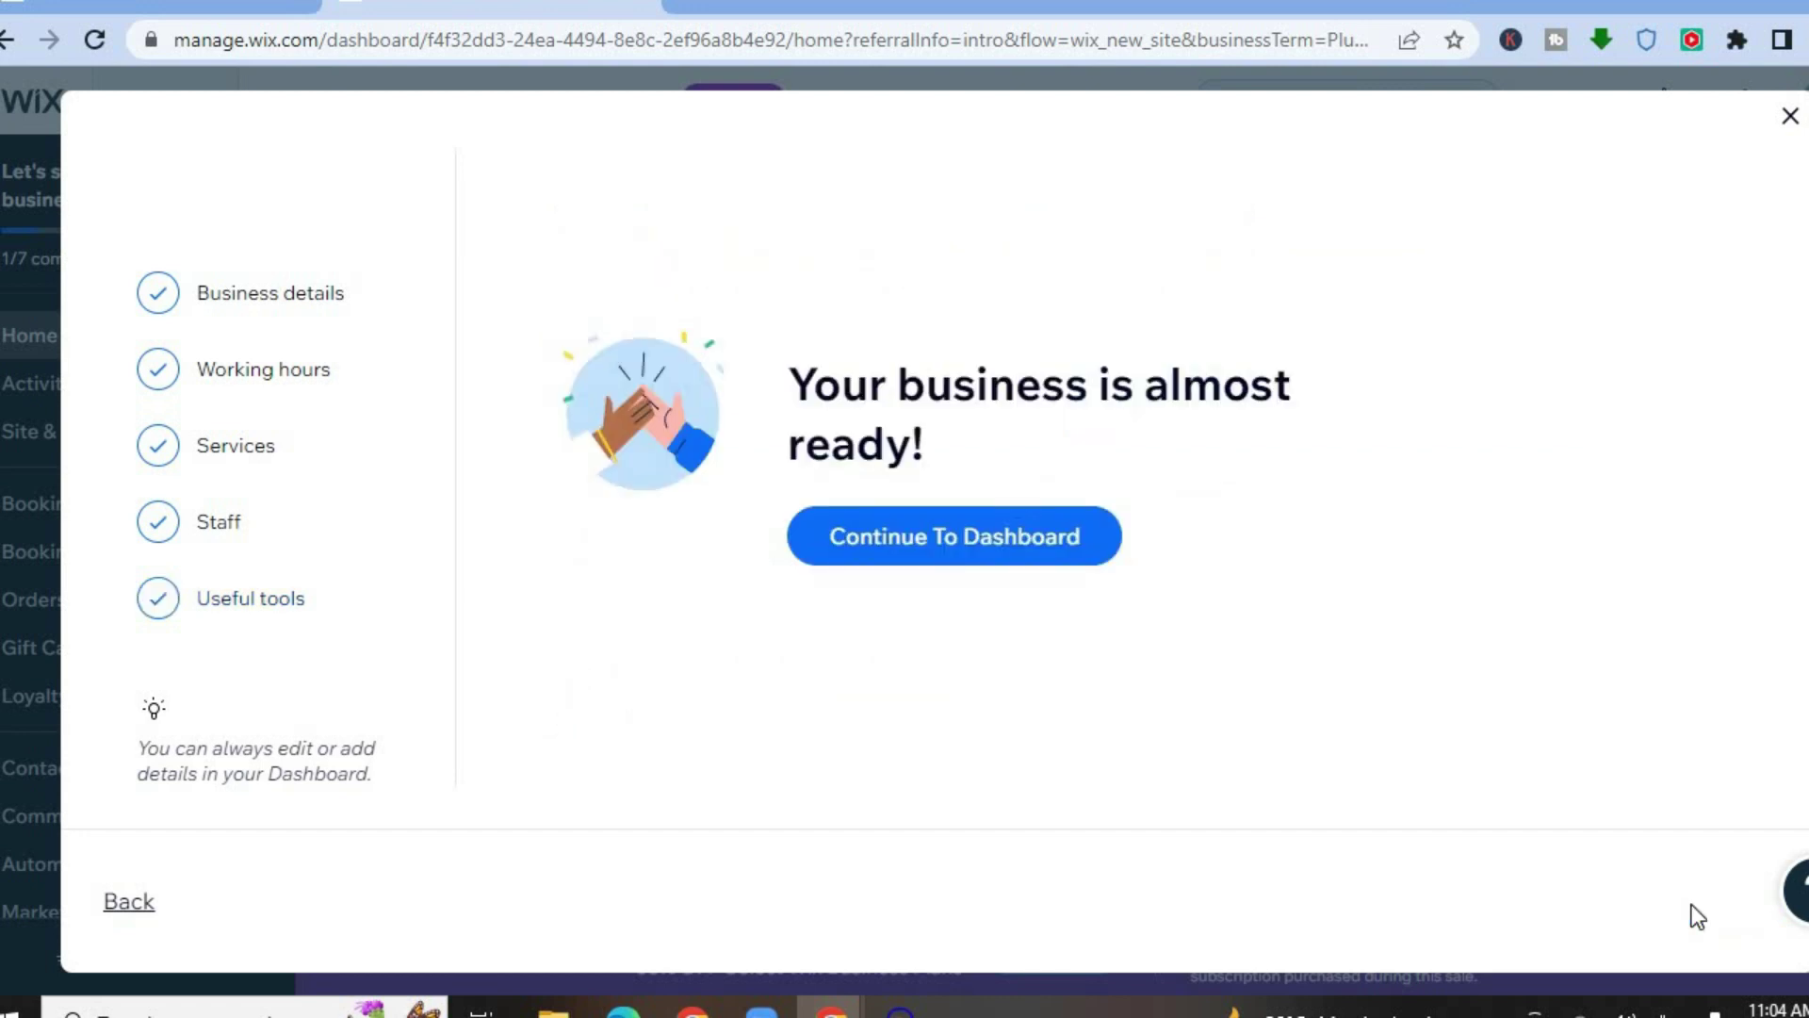
pyautogui.click(976, 544)
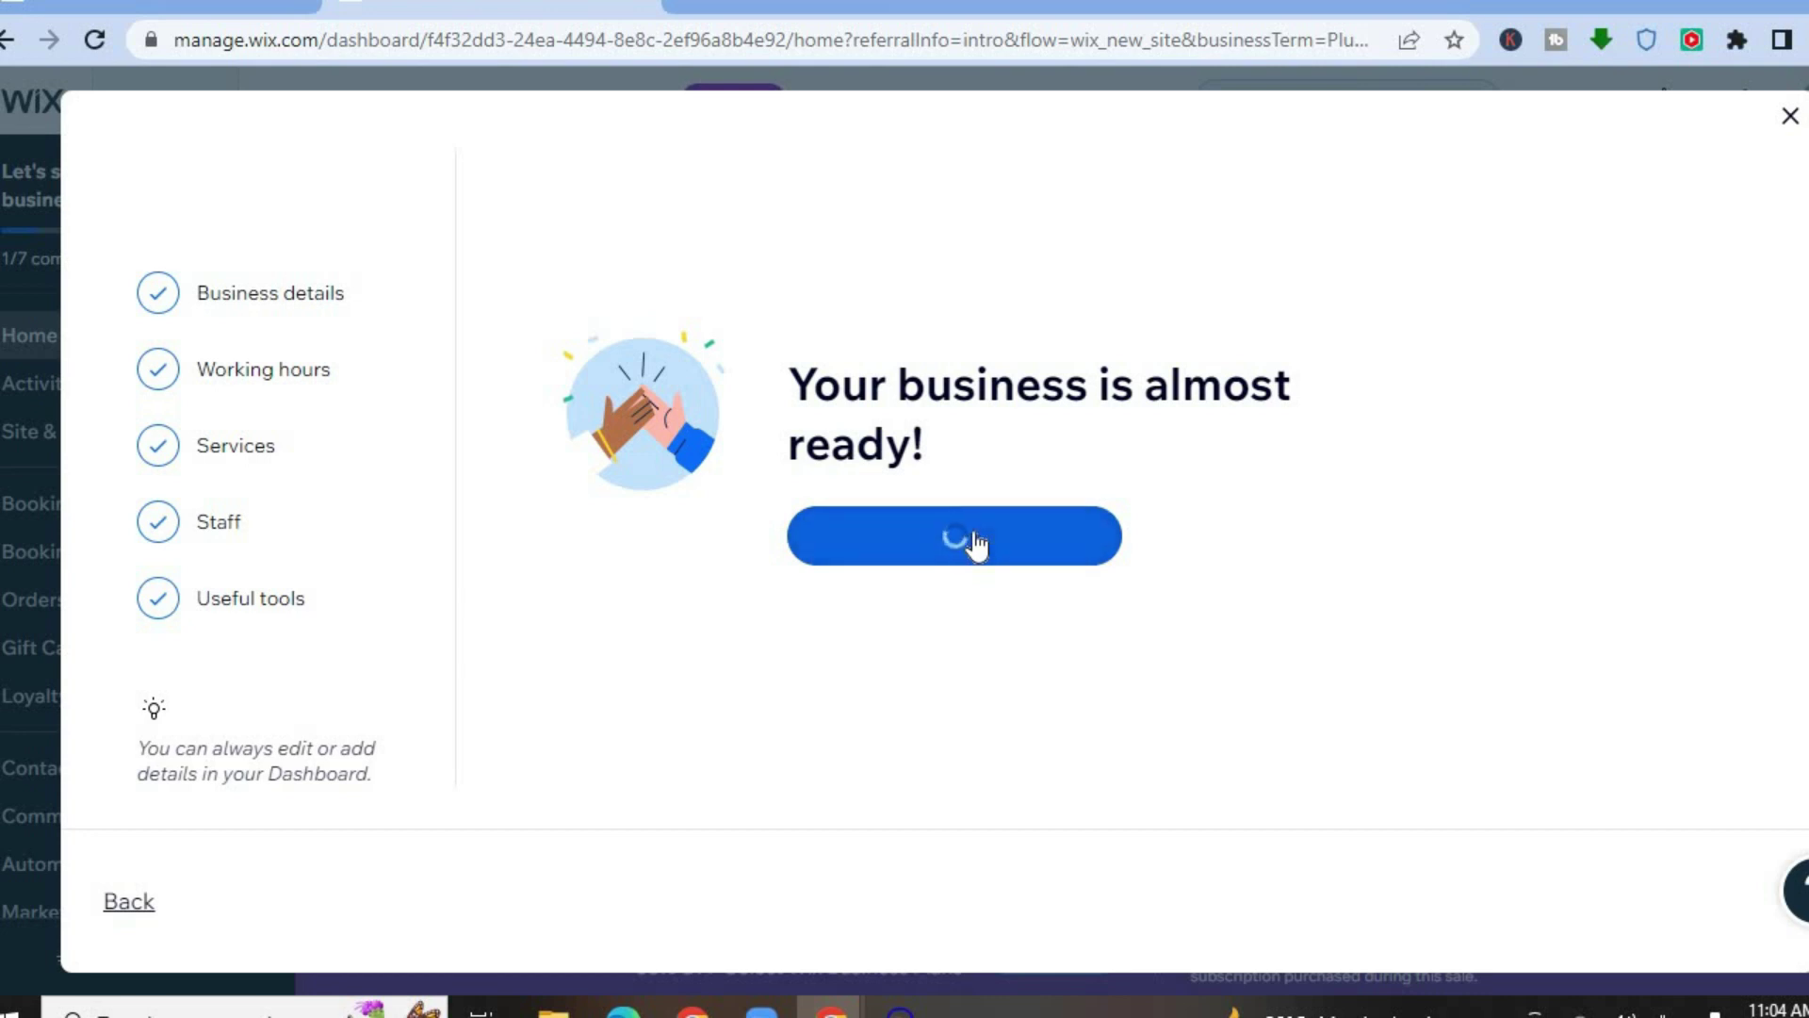
pyautogui.click(1419, 181)
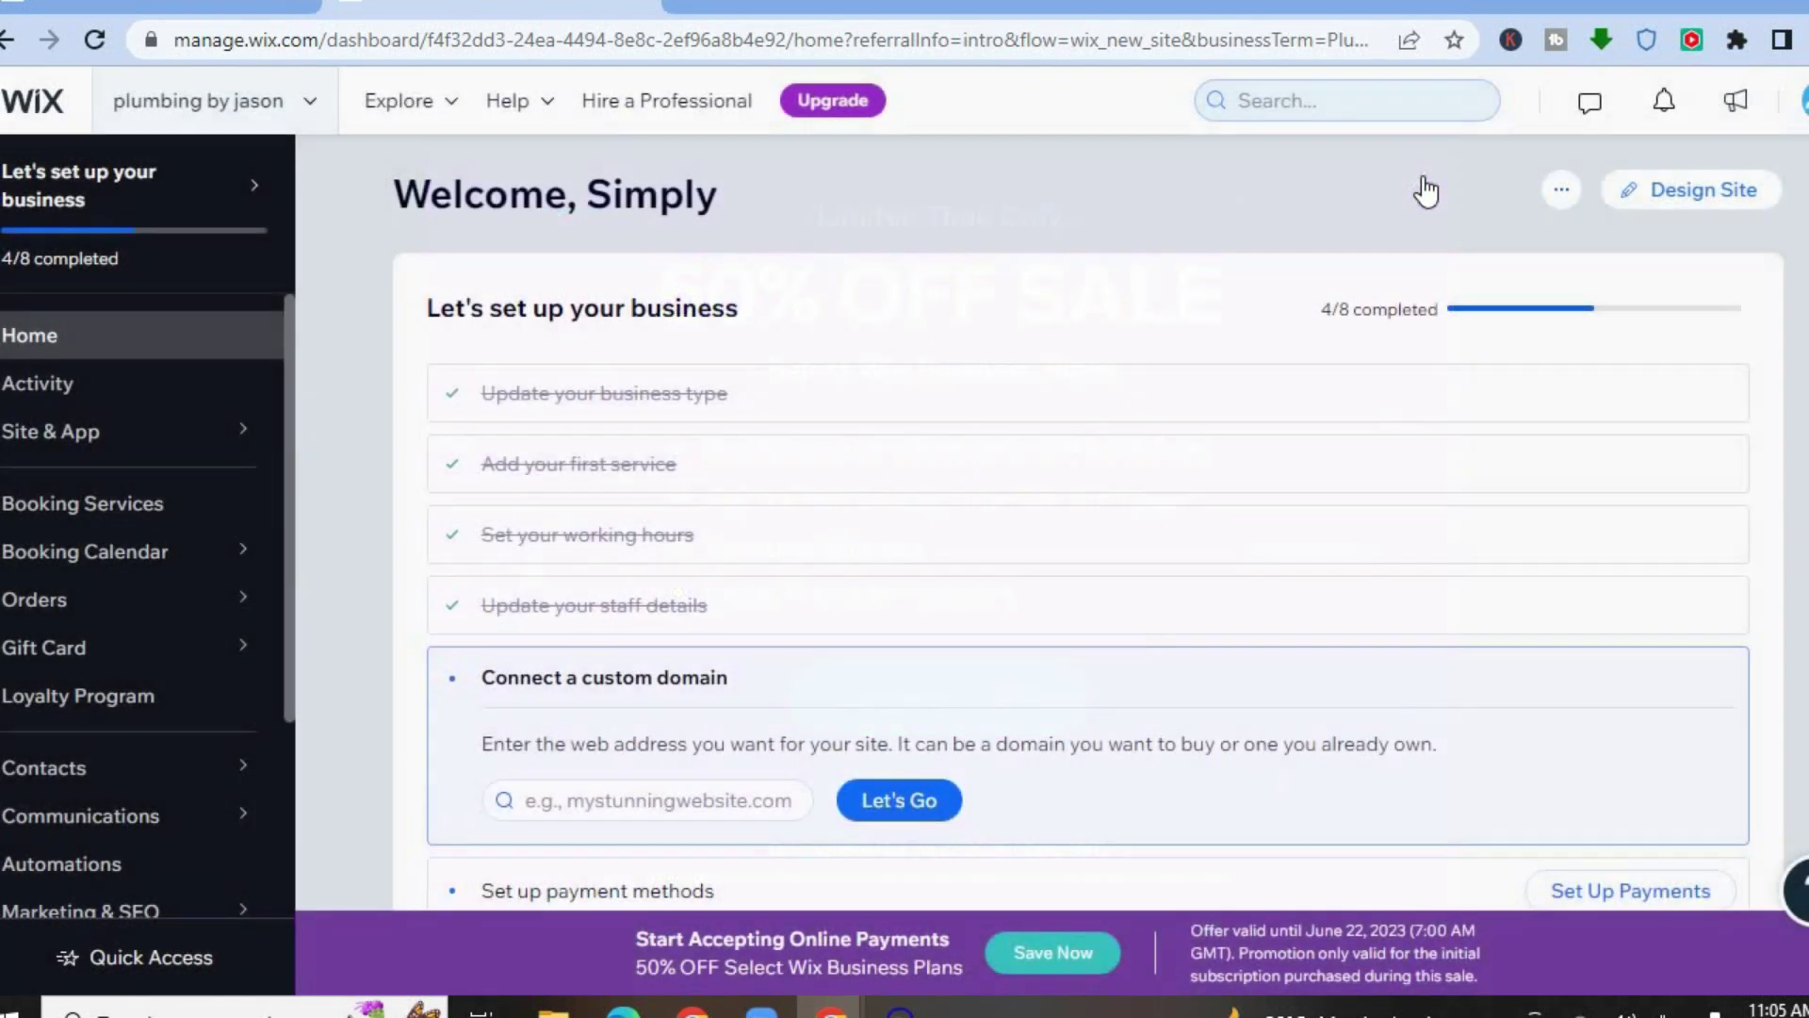
# - Choose Design Site, then Pick a Template to browse ready-made designs
pyautogui.click(1691, 205)
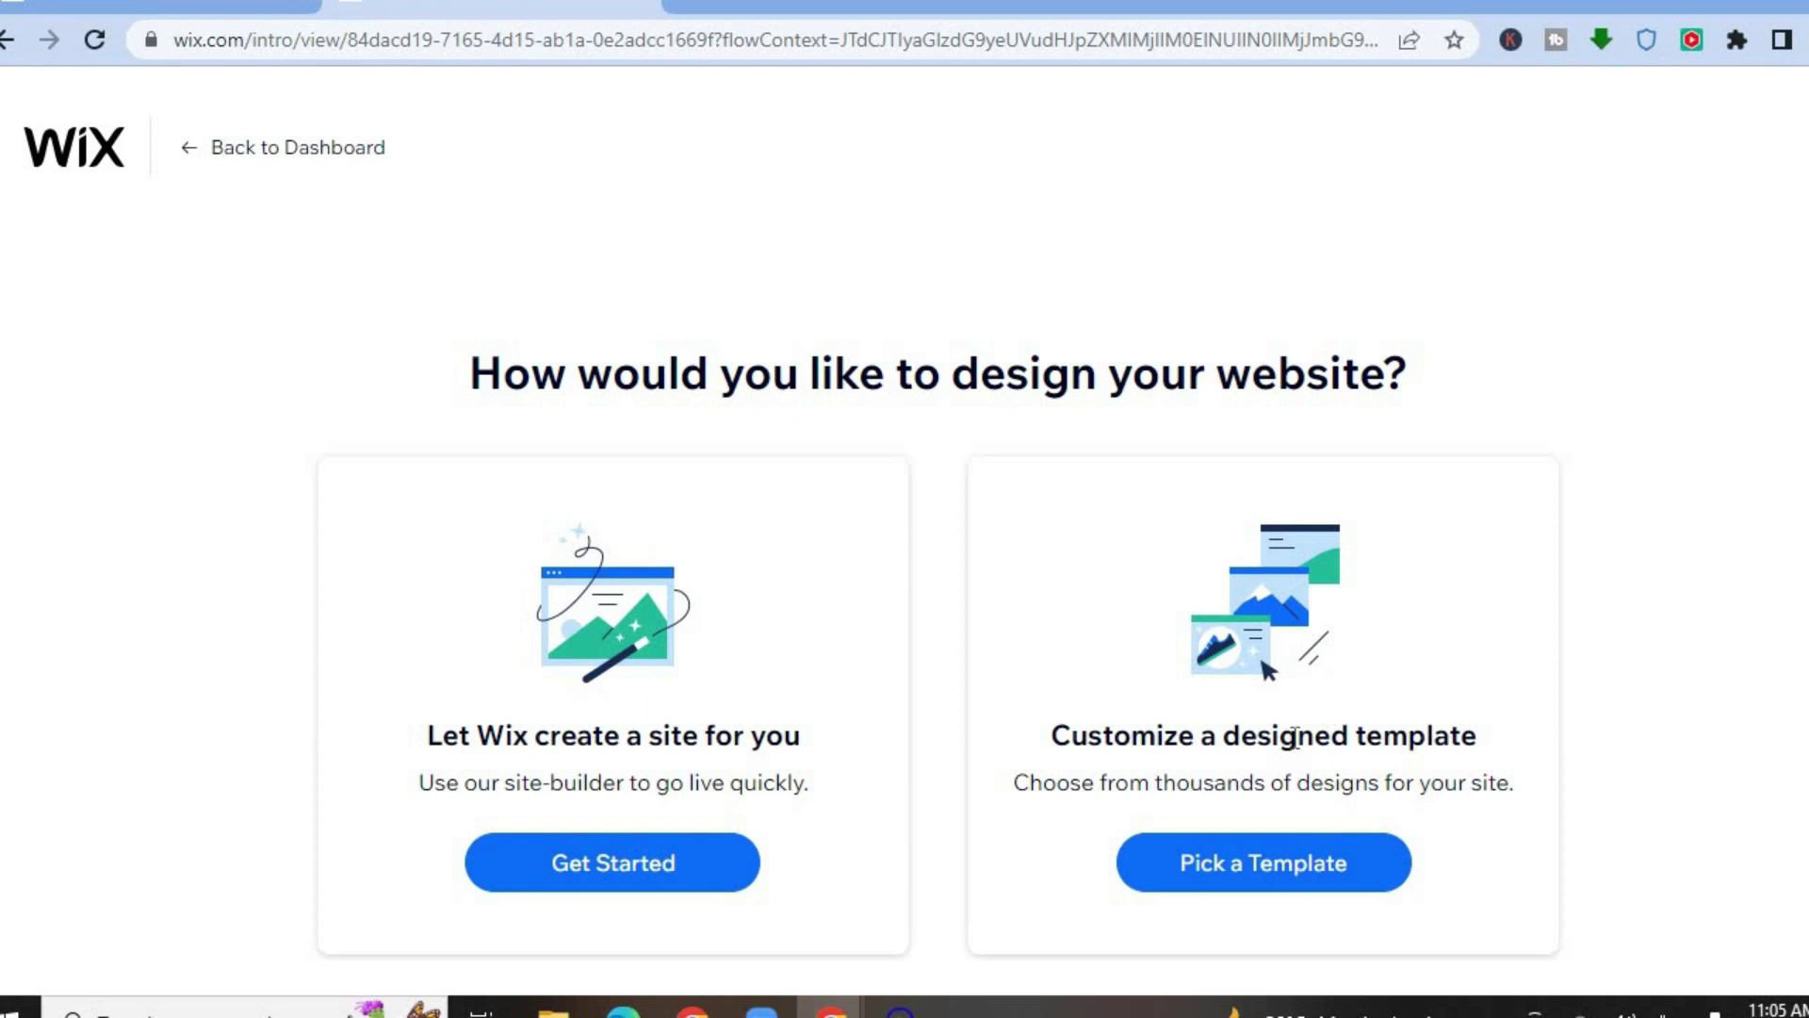
pyautogui.click(1252, 888)
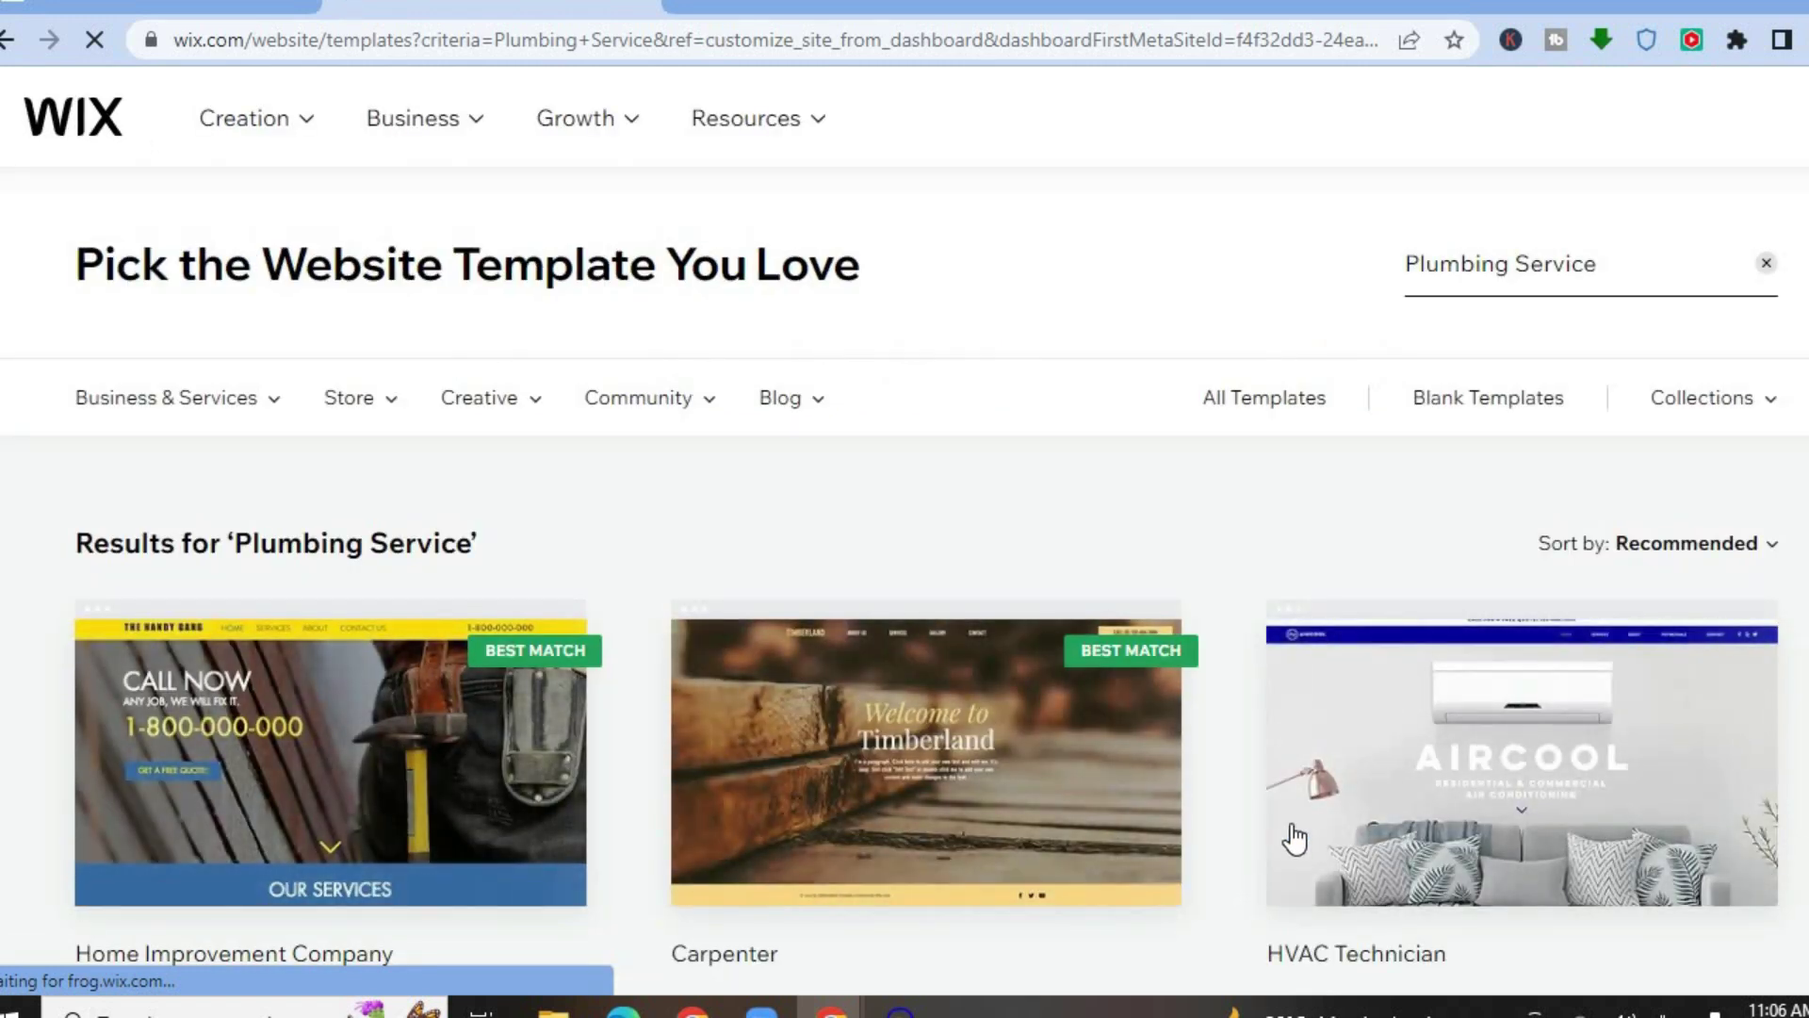
# - Browse the Plumbing Service template results down to the Home Improvement Company design
pyautogui.scroll(-2, 904, 518)
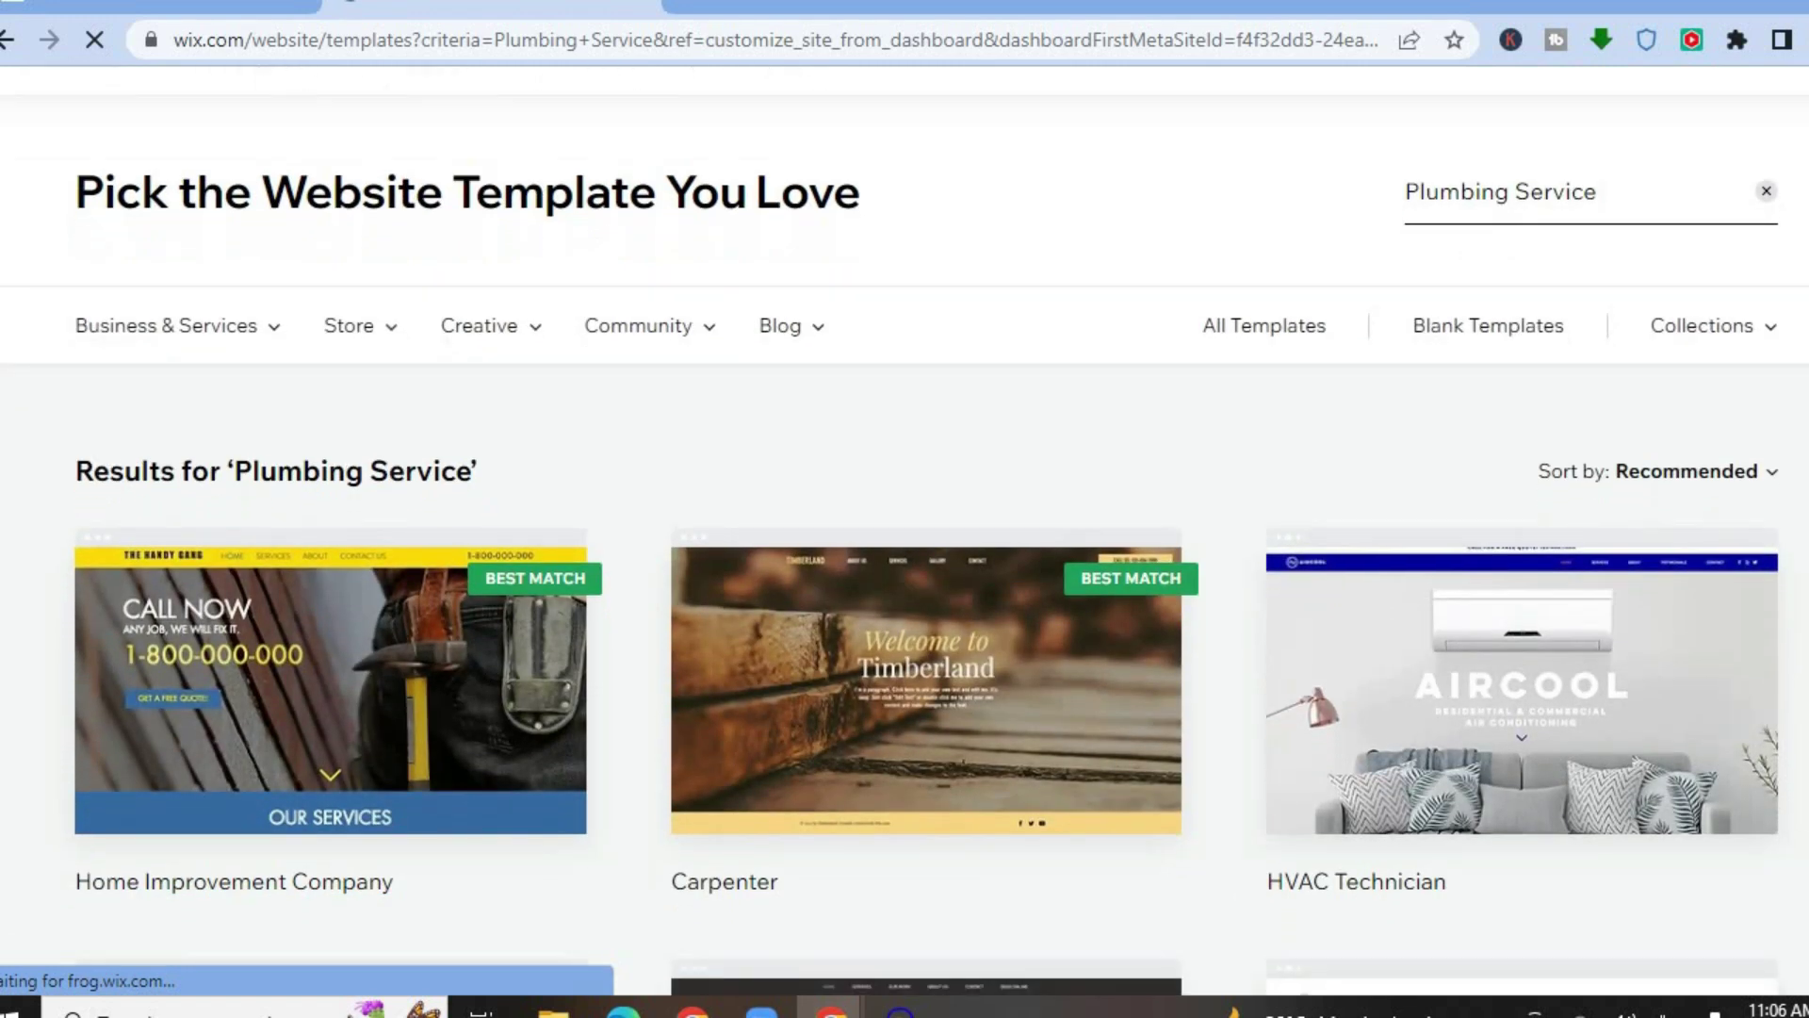
pyautogui.scroll(-2, 904, 518)
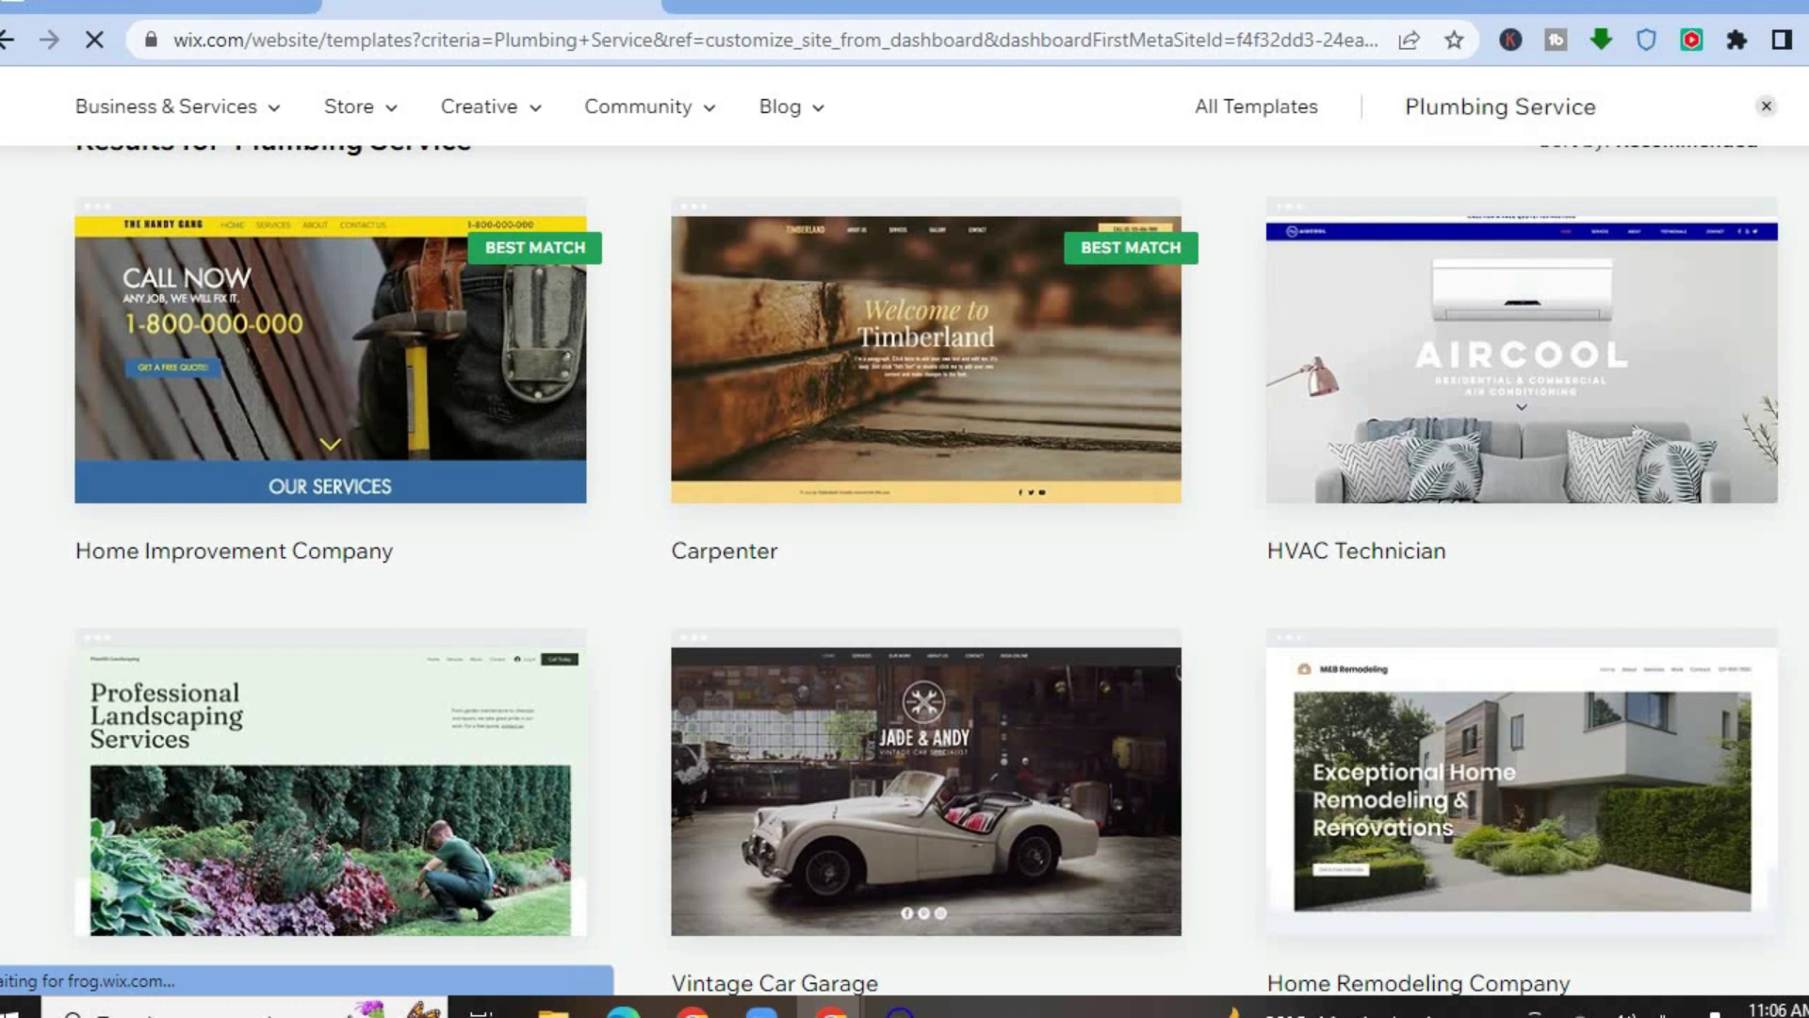
pyautogui.scroll(-5, 904, 519)
pyautogui.scroll(-4, 905, 565)
pyautogui.scroll(10, 904, 565)
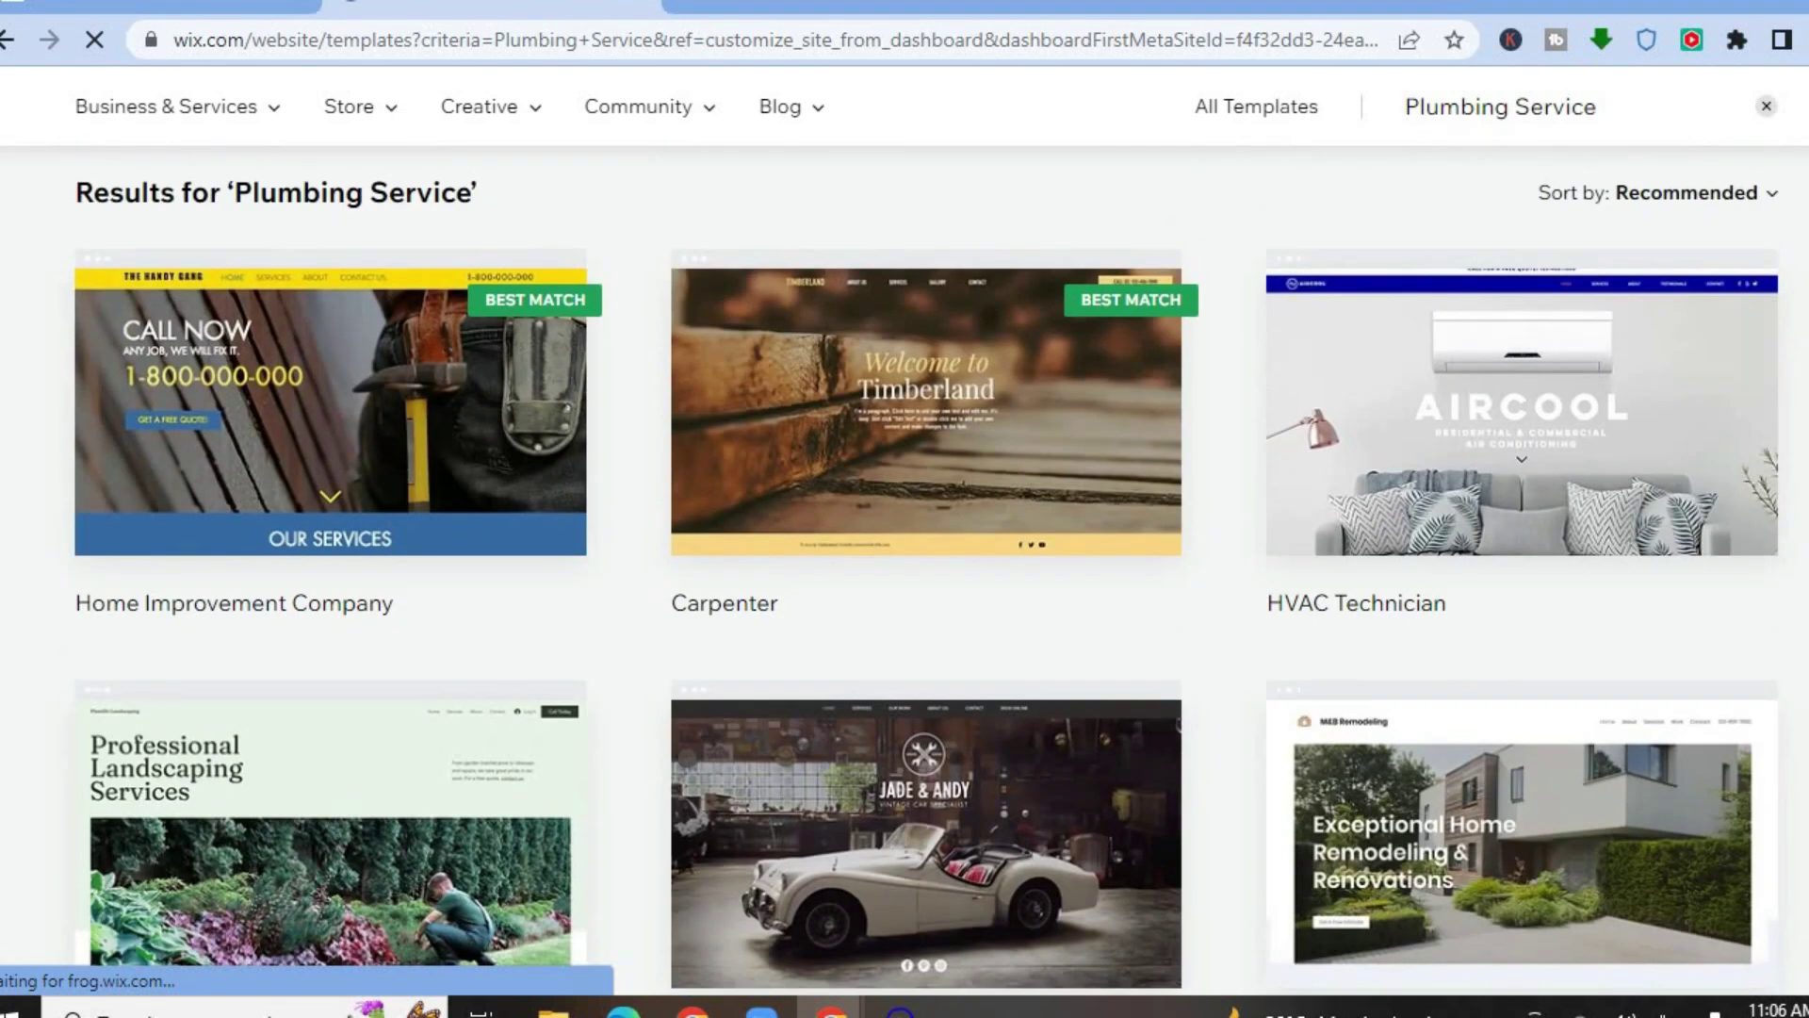
pyautogui.scroll(1, 782, 507)
pyautogui.moveTo(488, 524)
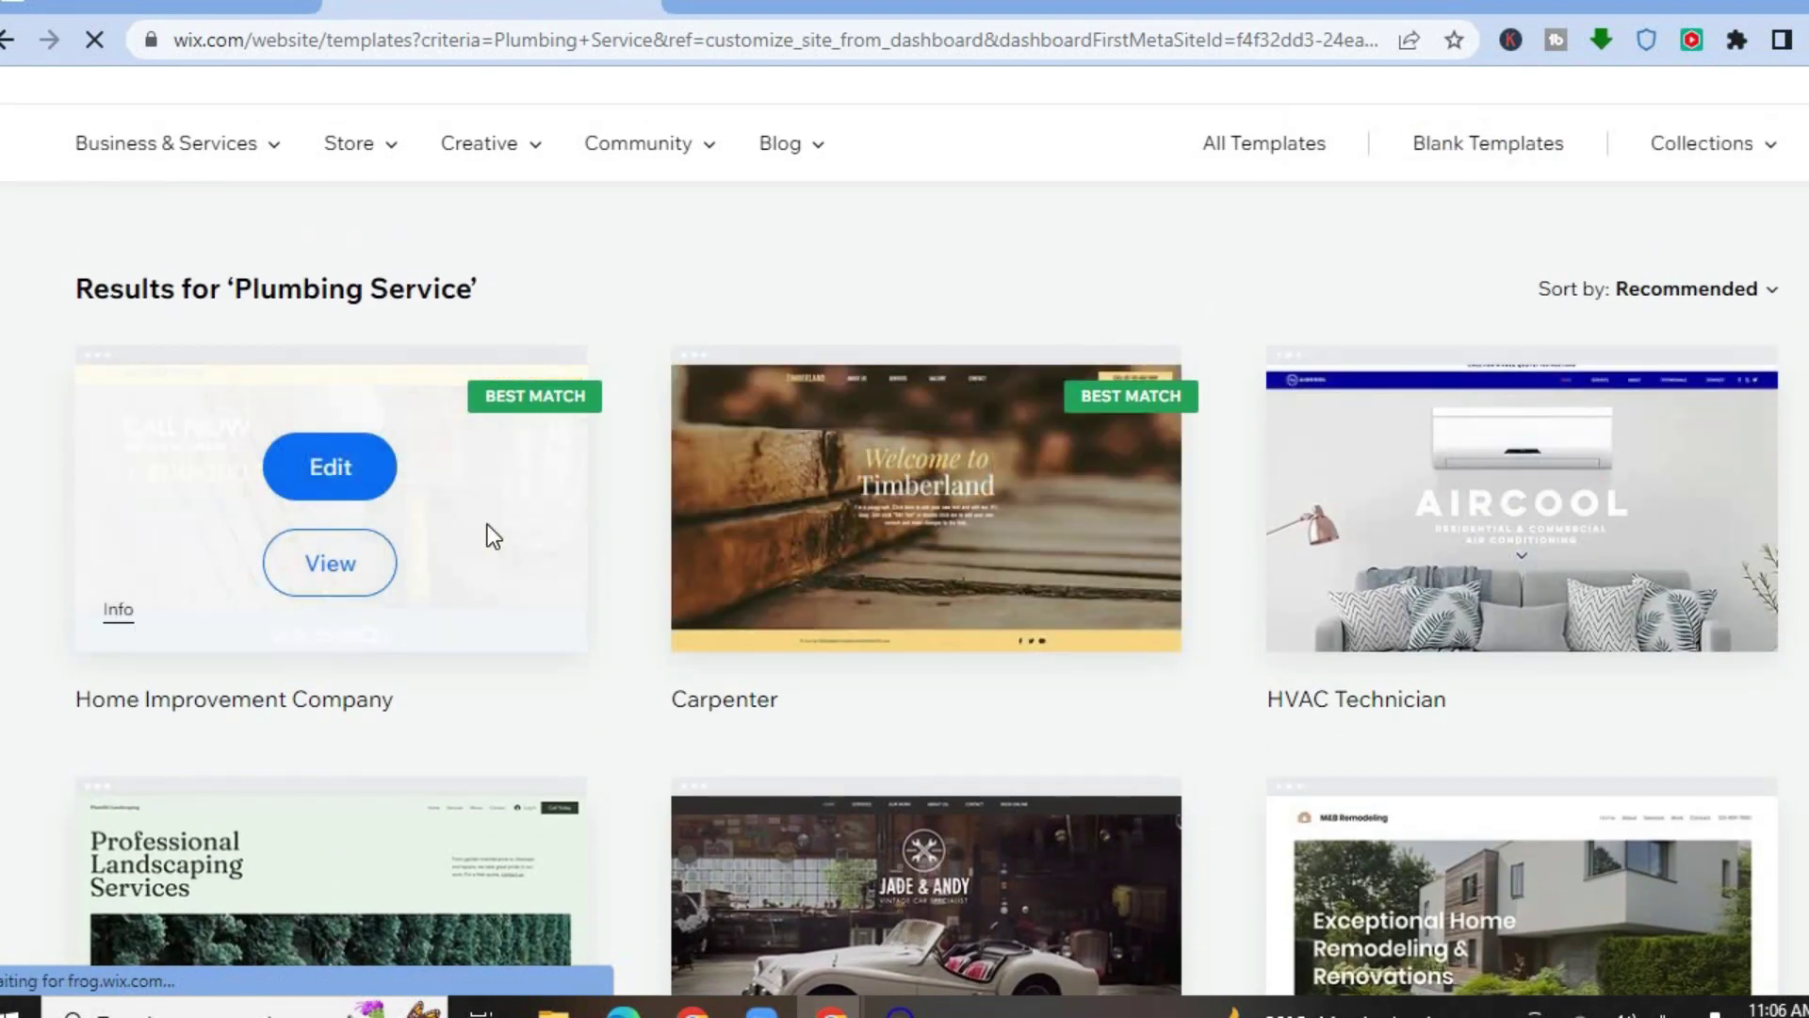
# - Open the Home Improvement Company template in the Editor and browse the Themed Buttons in Add Elements
pyautogui.click(327, 471)
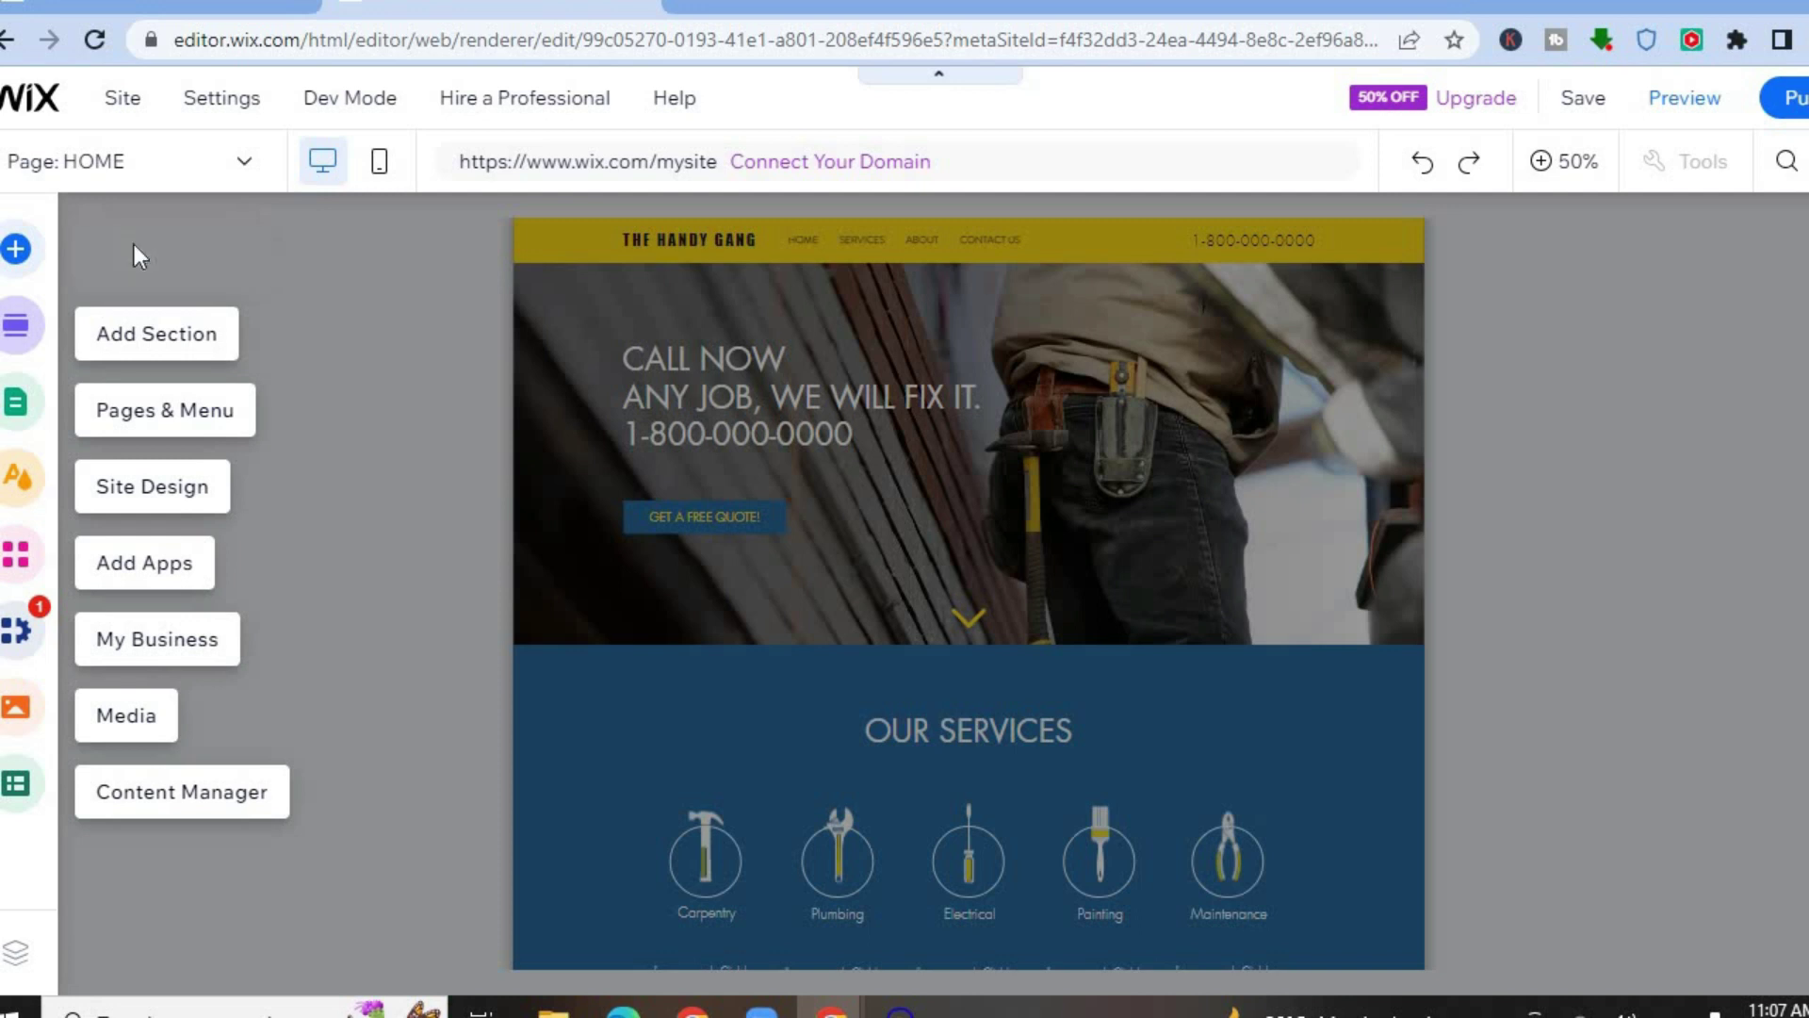
pyautogui.click(134, 245)
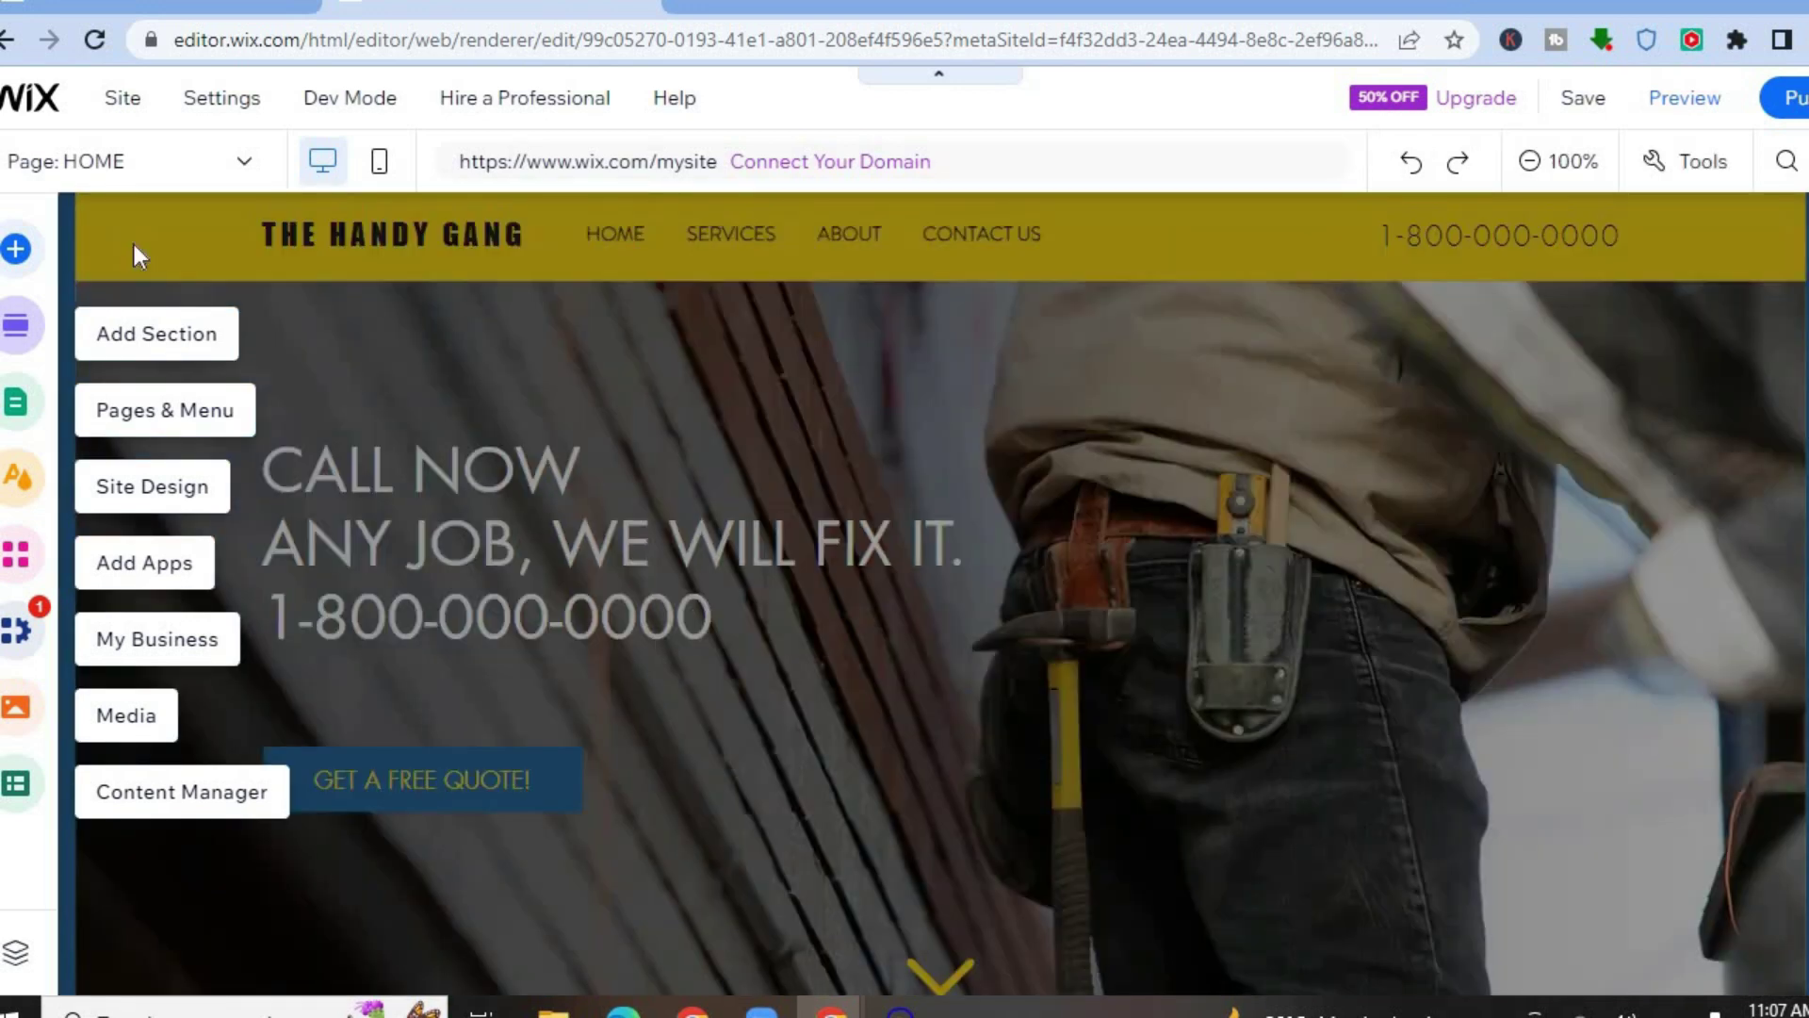
pyautogui.click(134, 245)
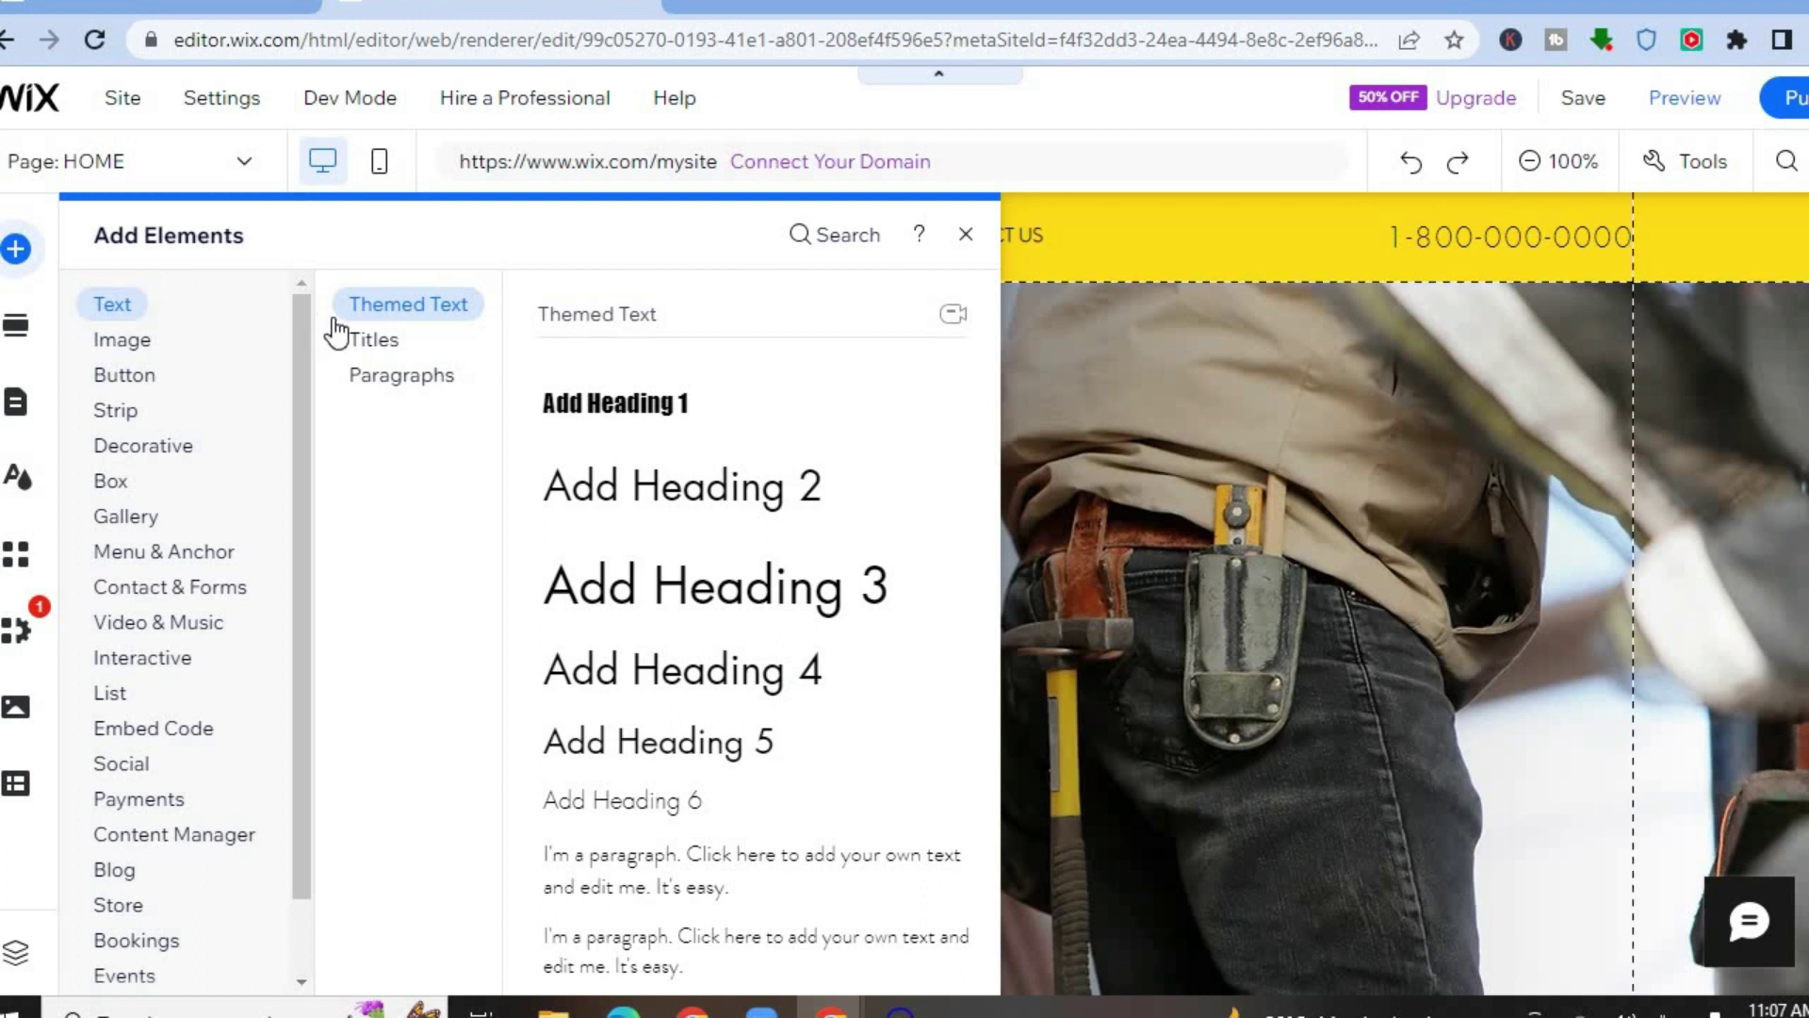
pyautogui.click(153, 351)
pyautogui.click(154, 379)
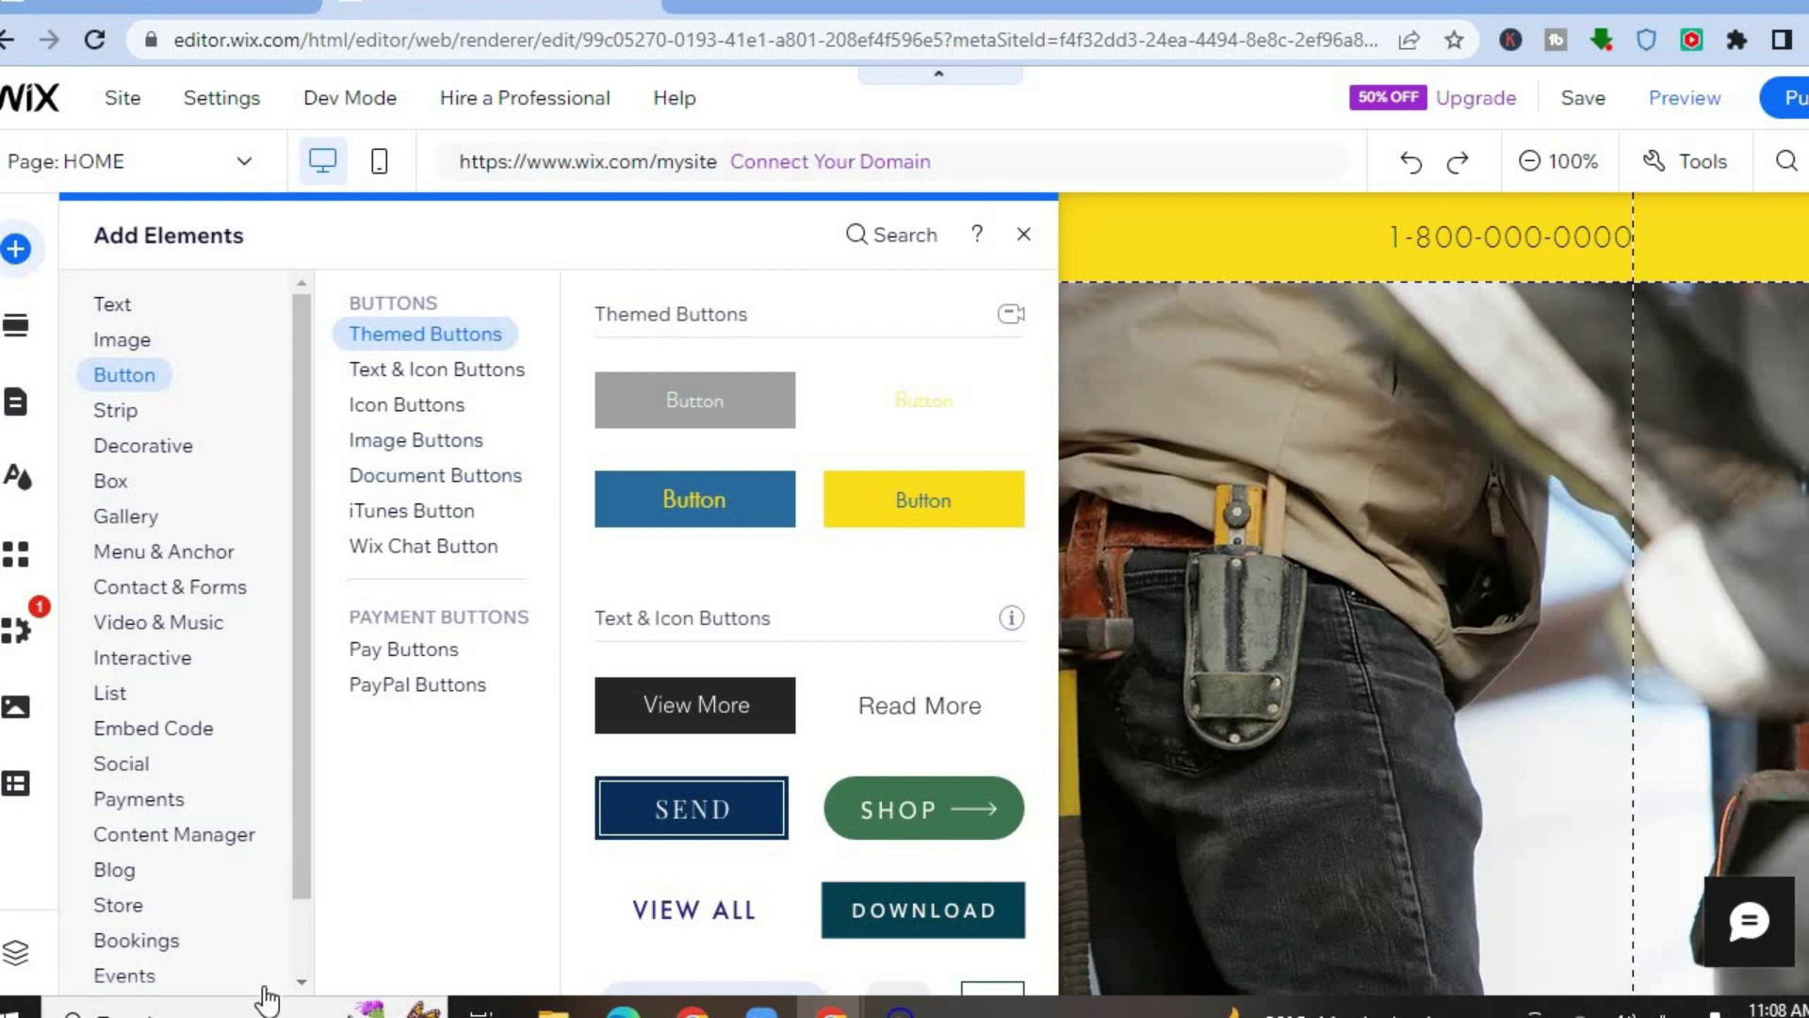
# - Change the header title from THE HANDY GANG to 'plumbing' using Quick Edit
pyautogui.click(1023, 236)
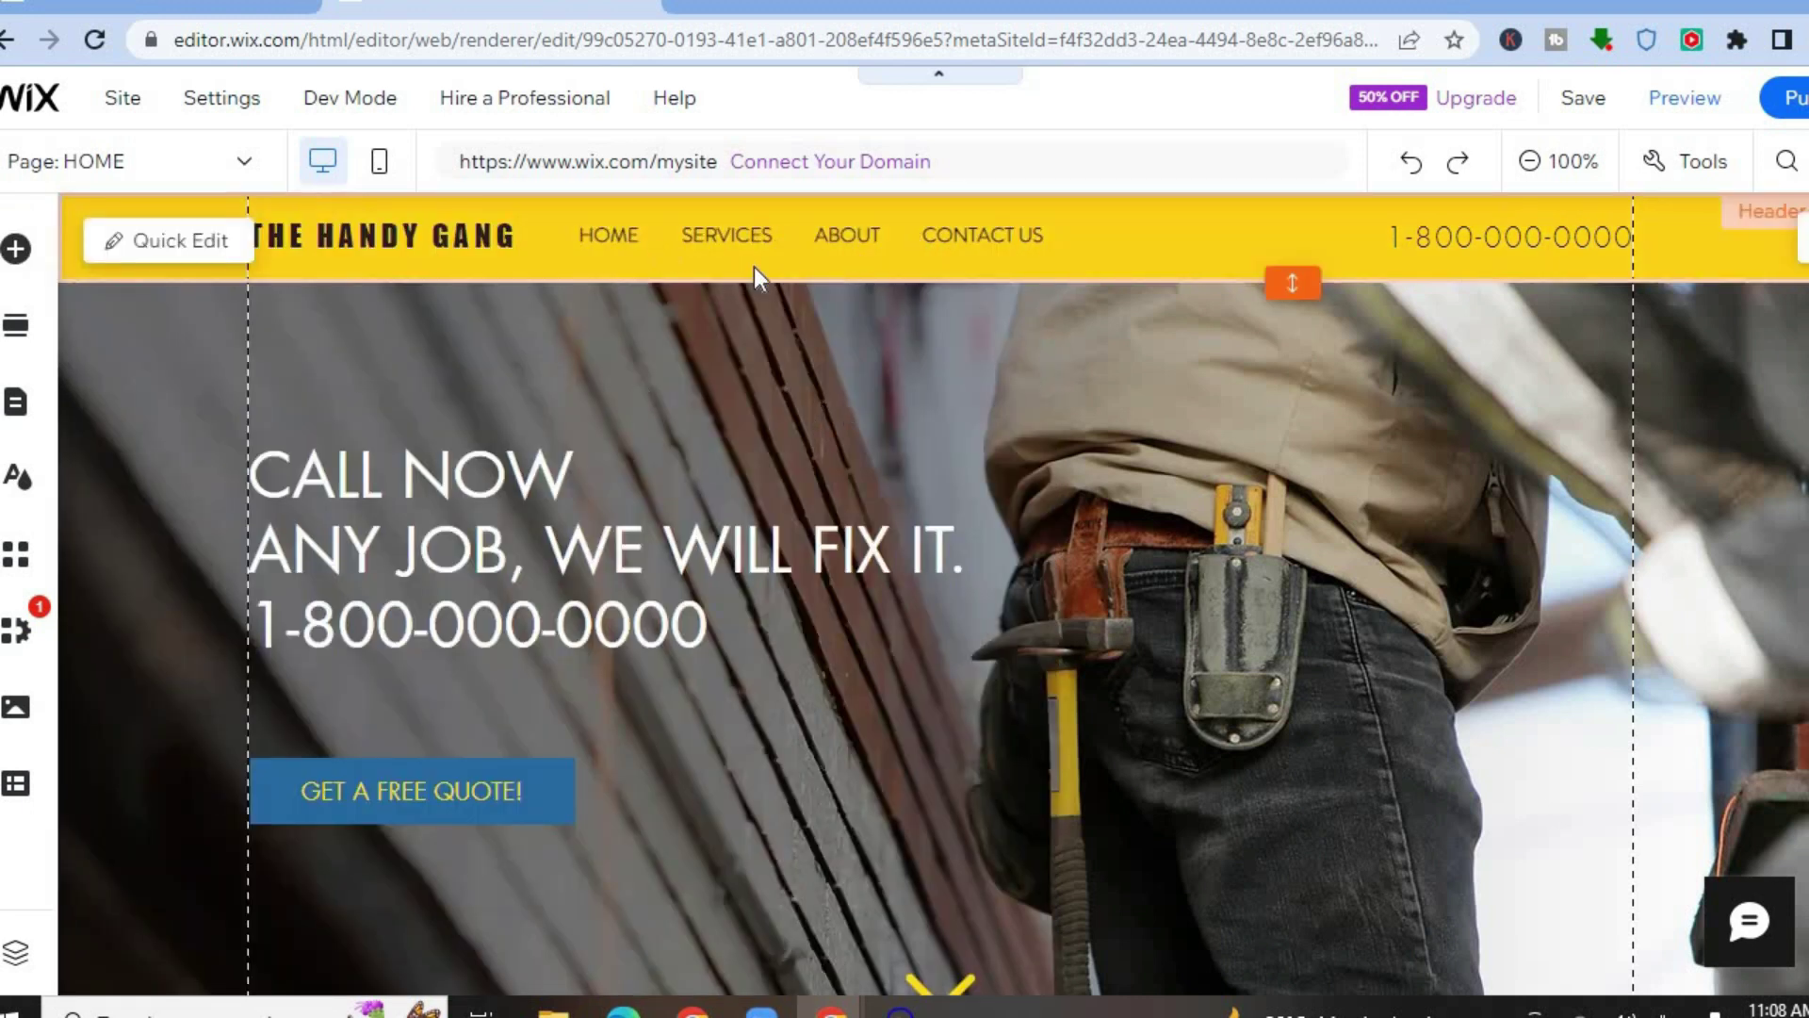
pyautogui.click(1123, 228)
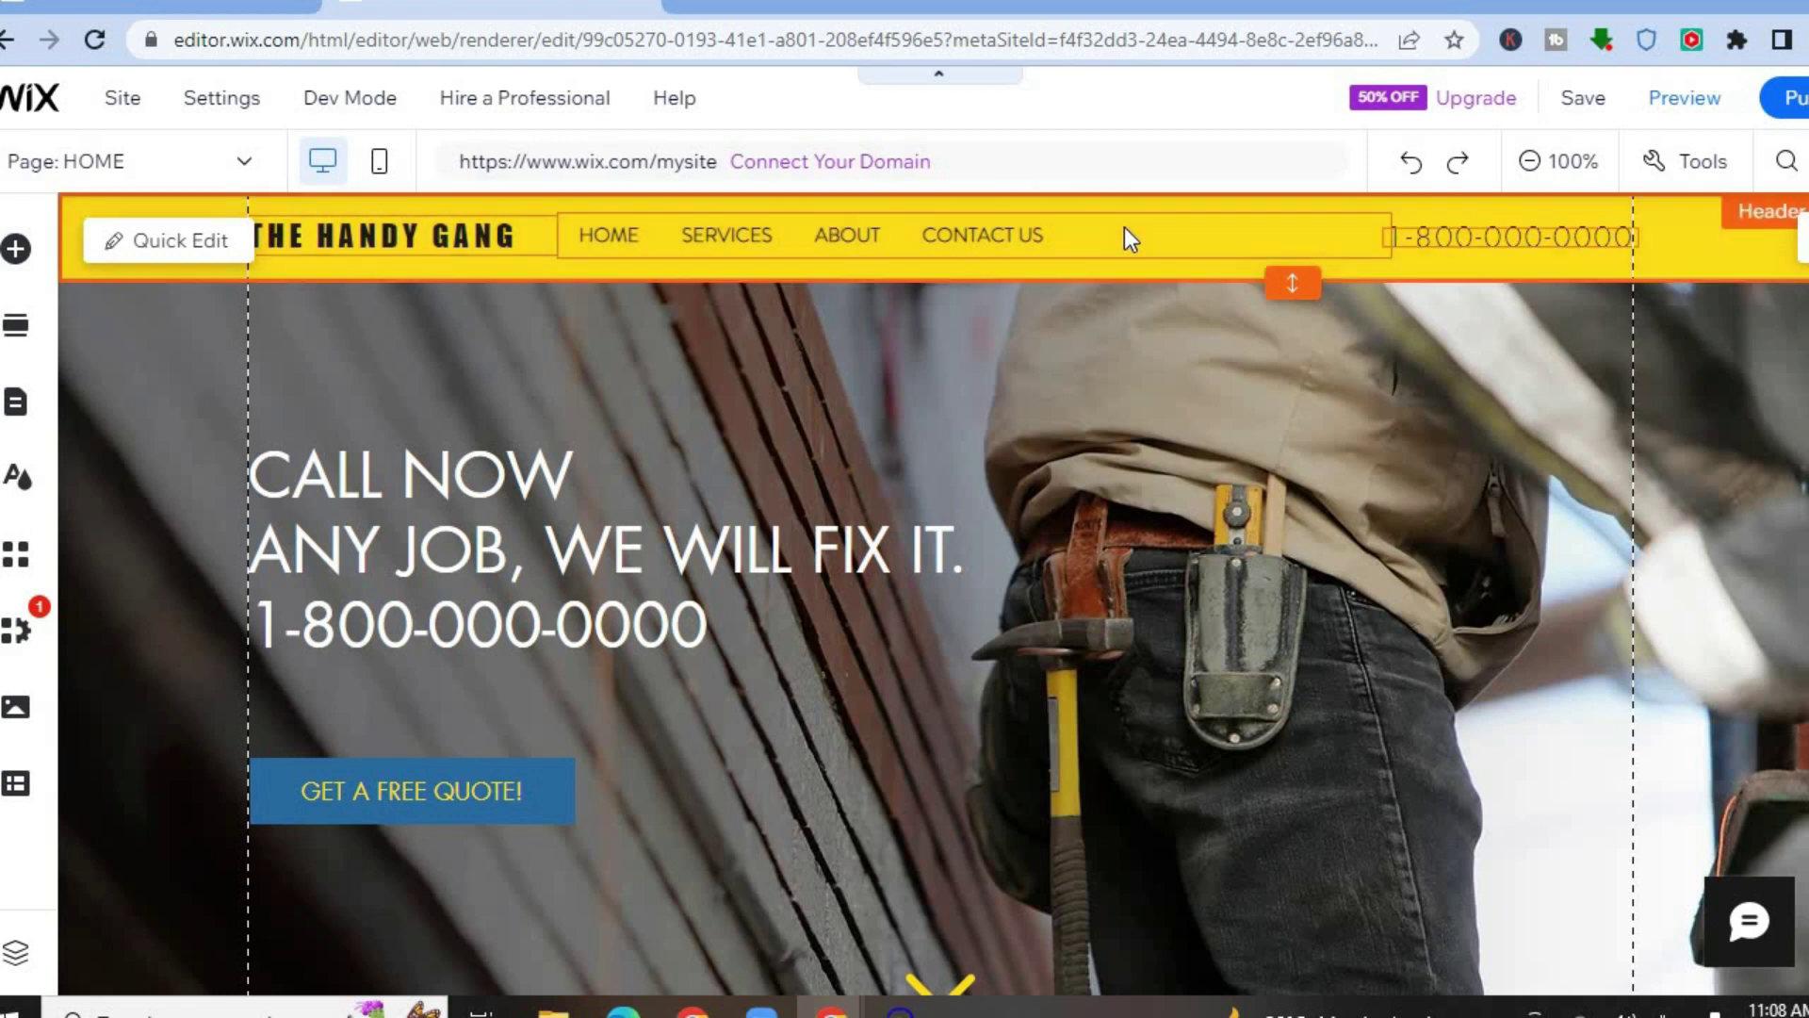
pyautogui.click(168, 239)
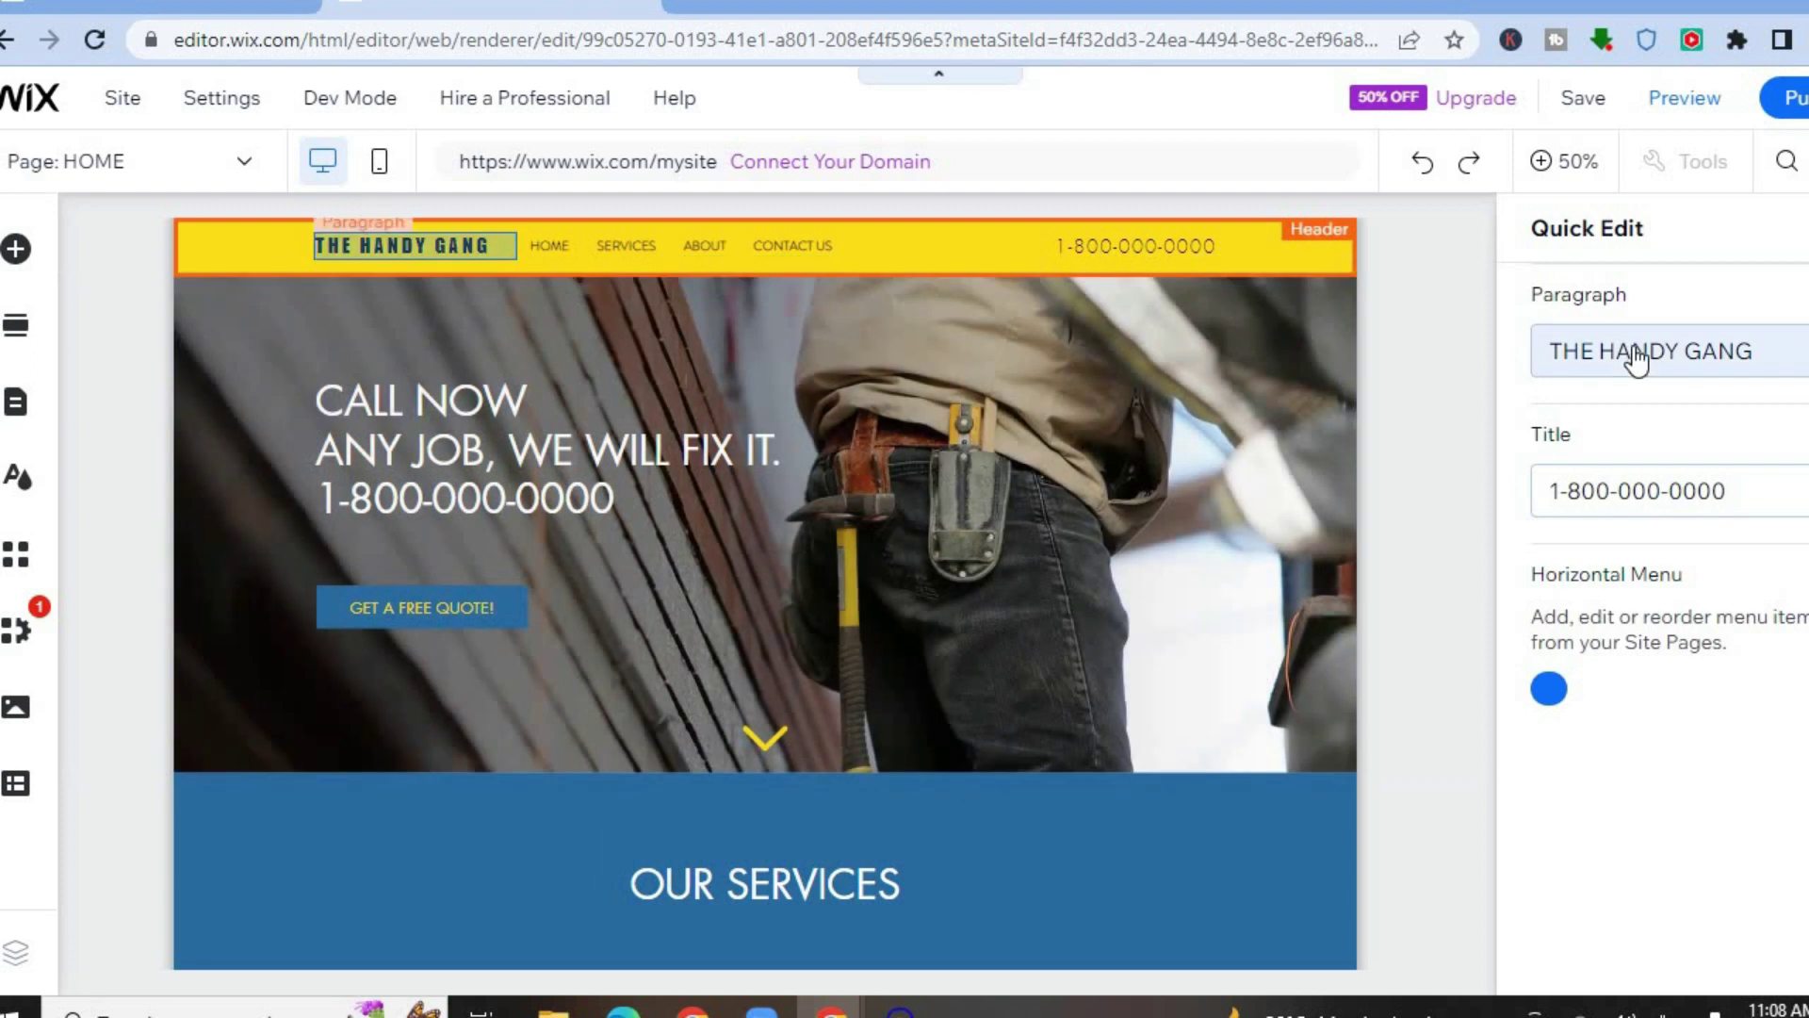
pyautogui.click(1765, 361)
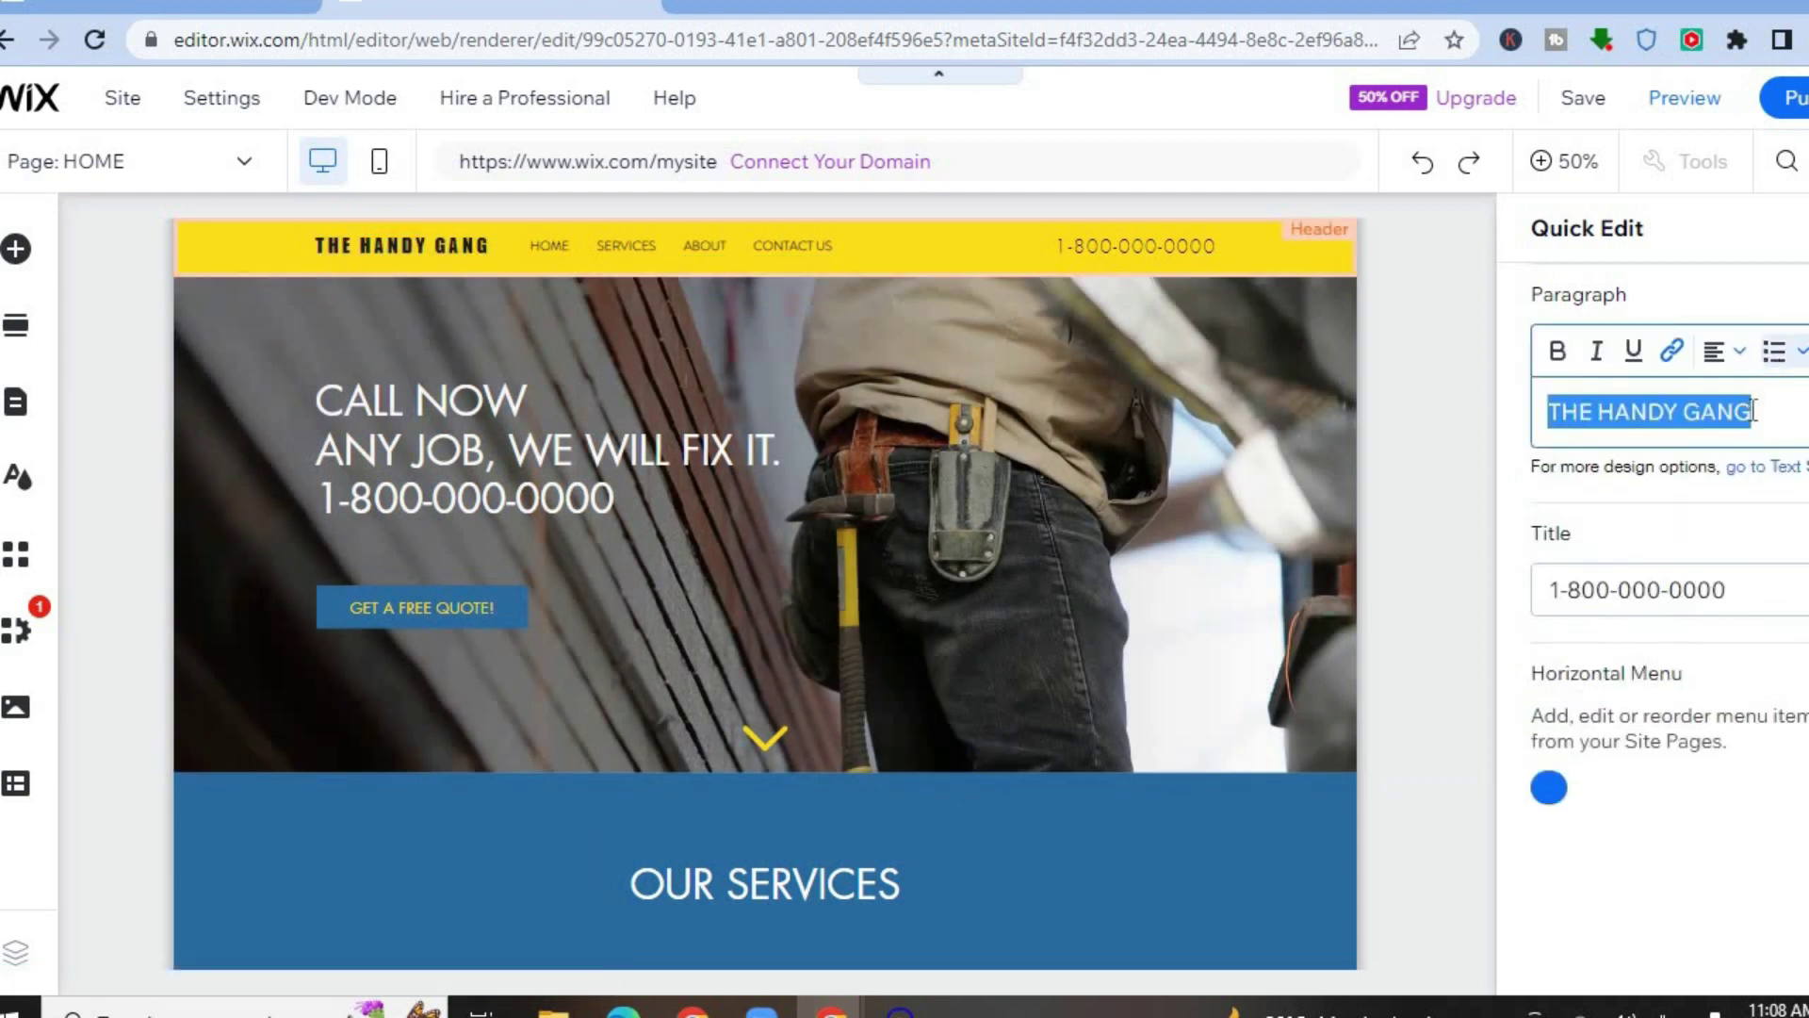
pyautogui.write('p')
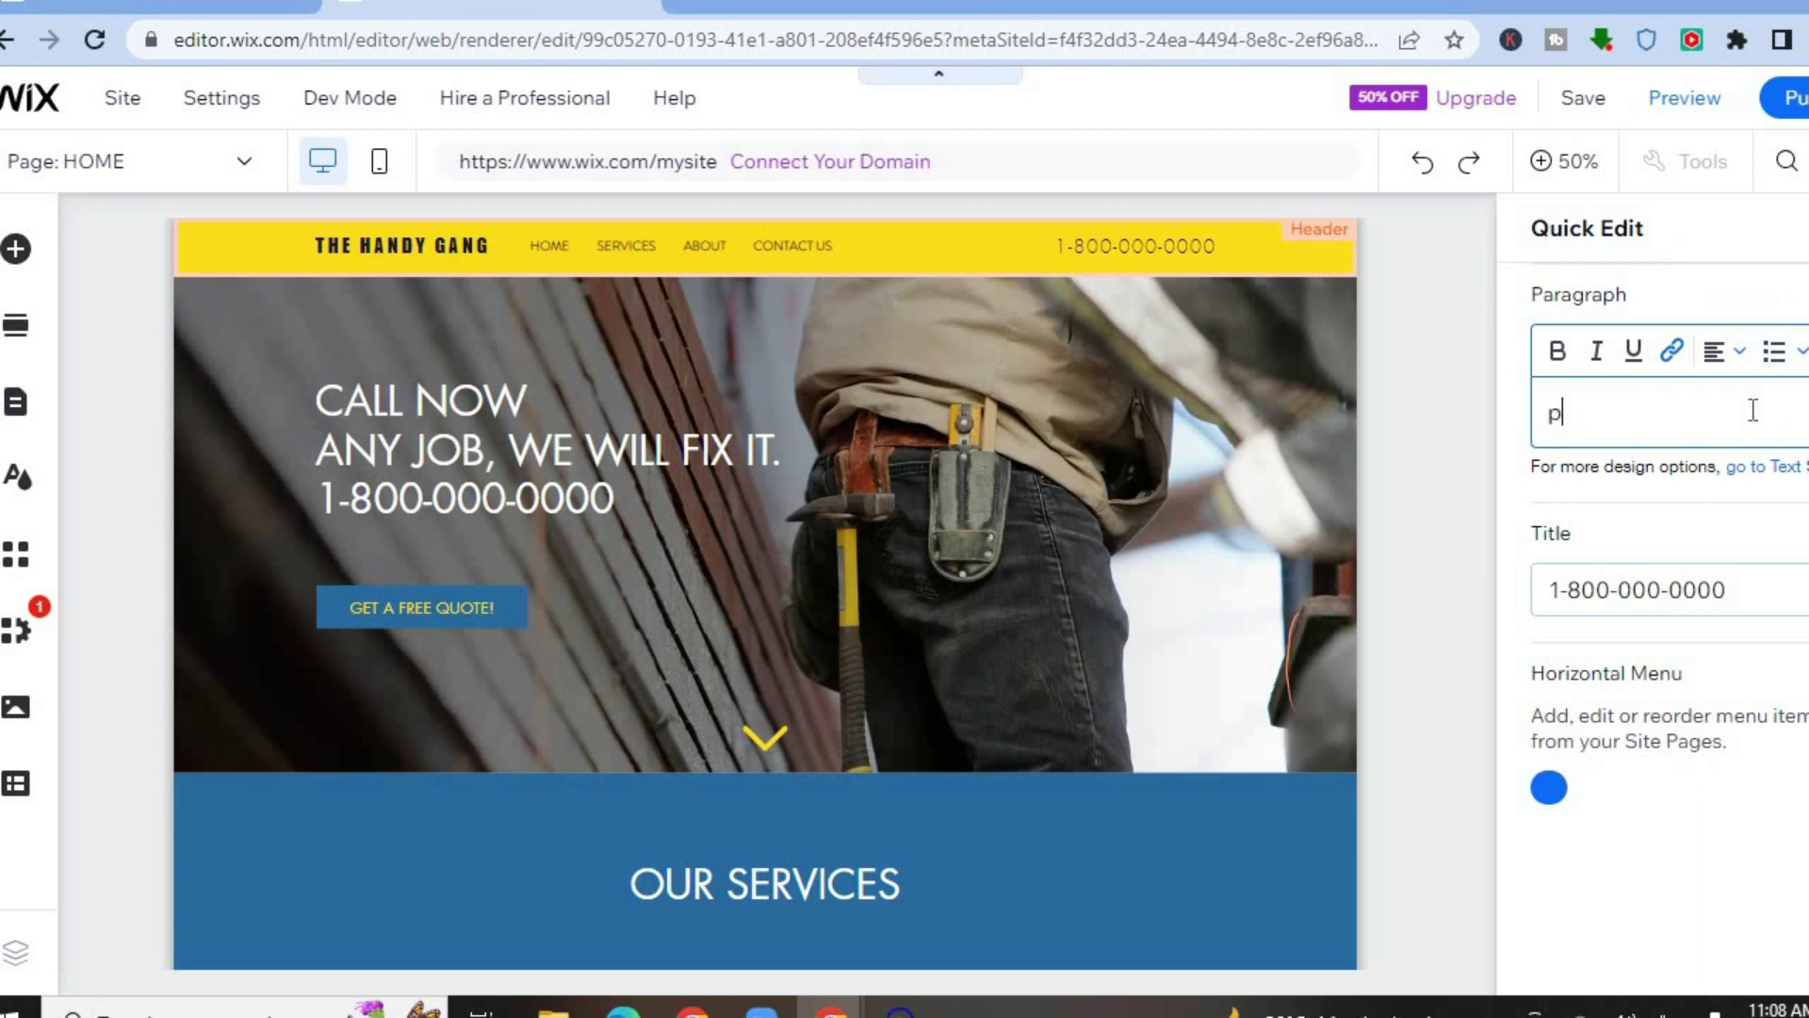
pyautogui.write('lumb')
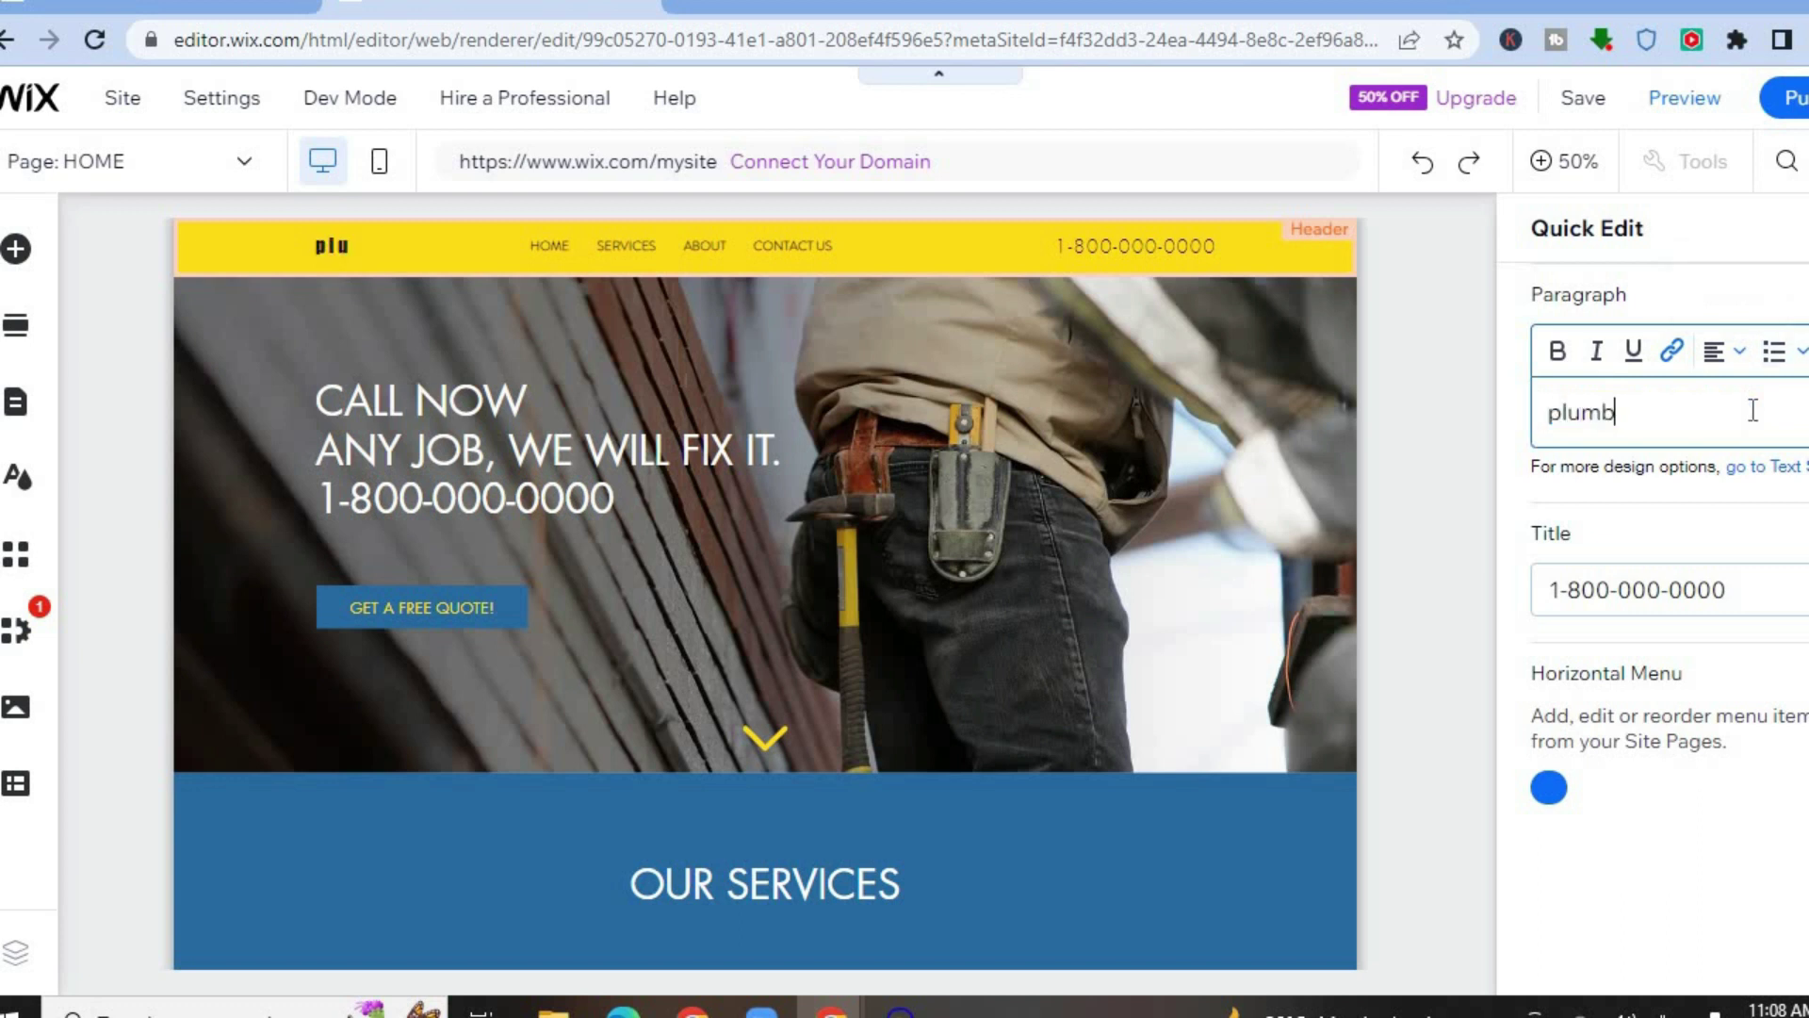
pyautogui.write('ing')
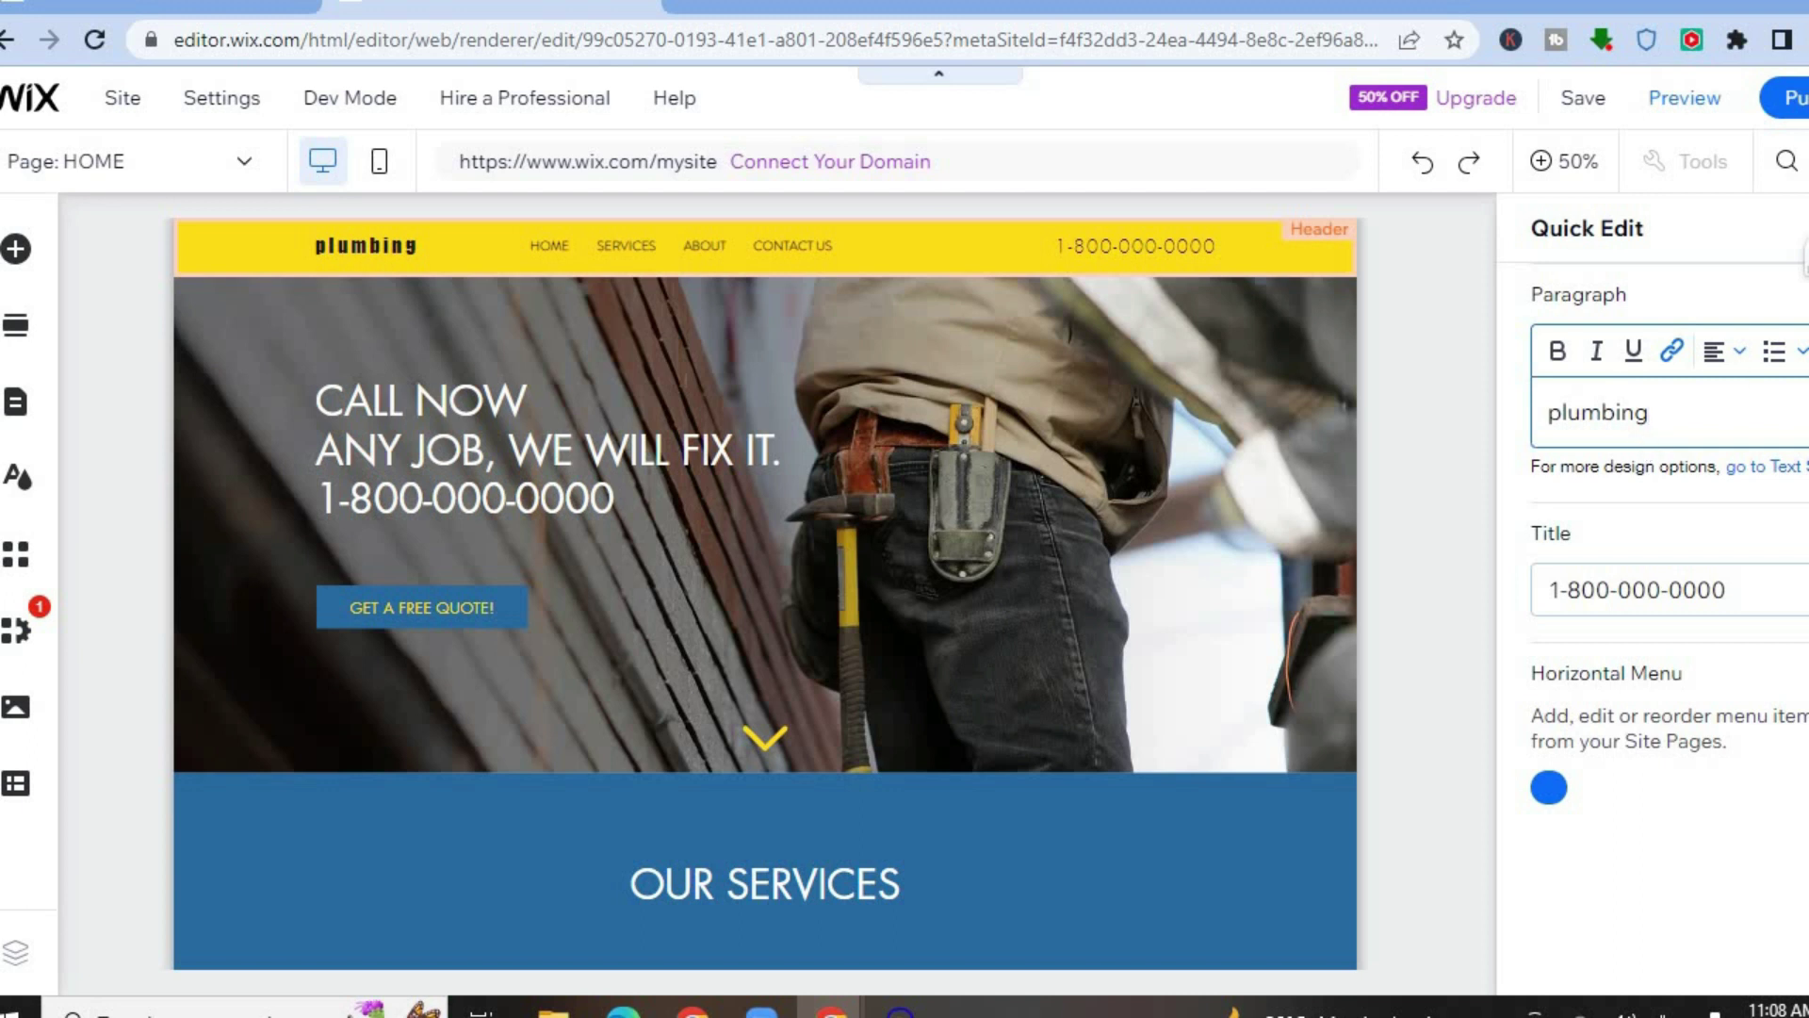
pyautogui.click(1397, 387)
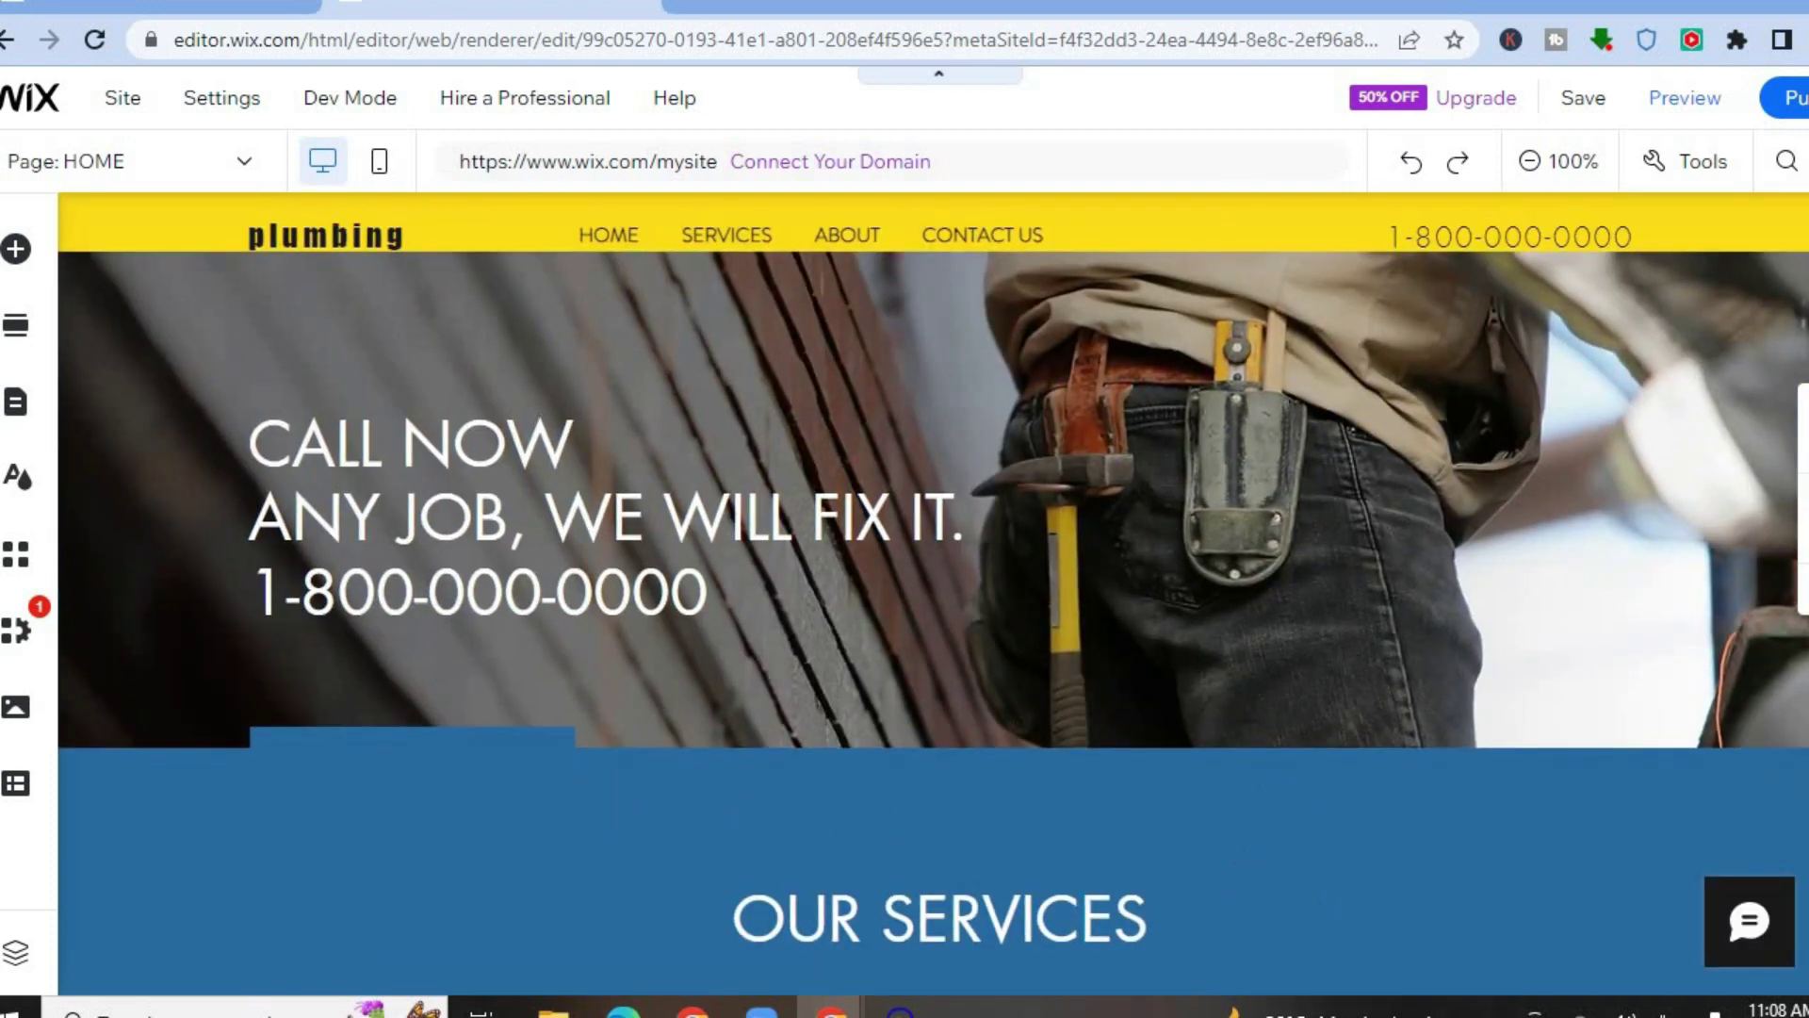
pyautogui.click(325, 234)
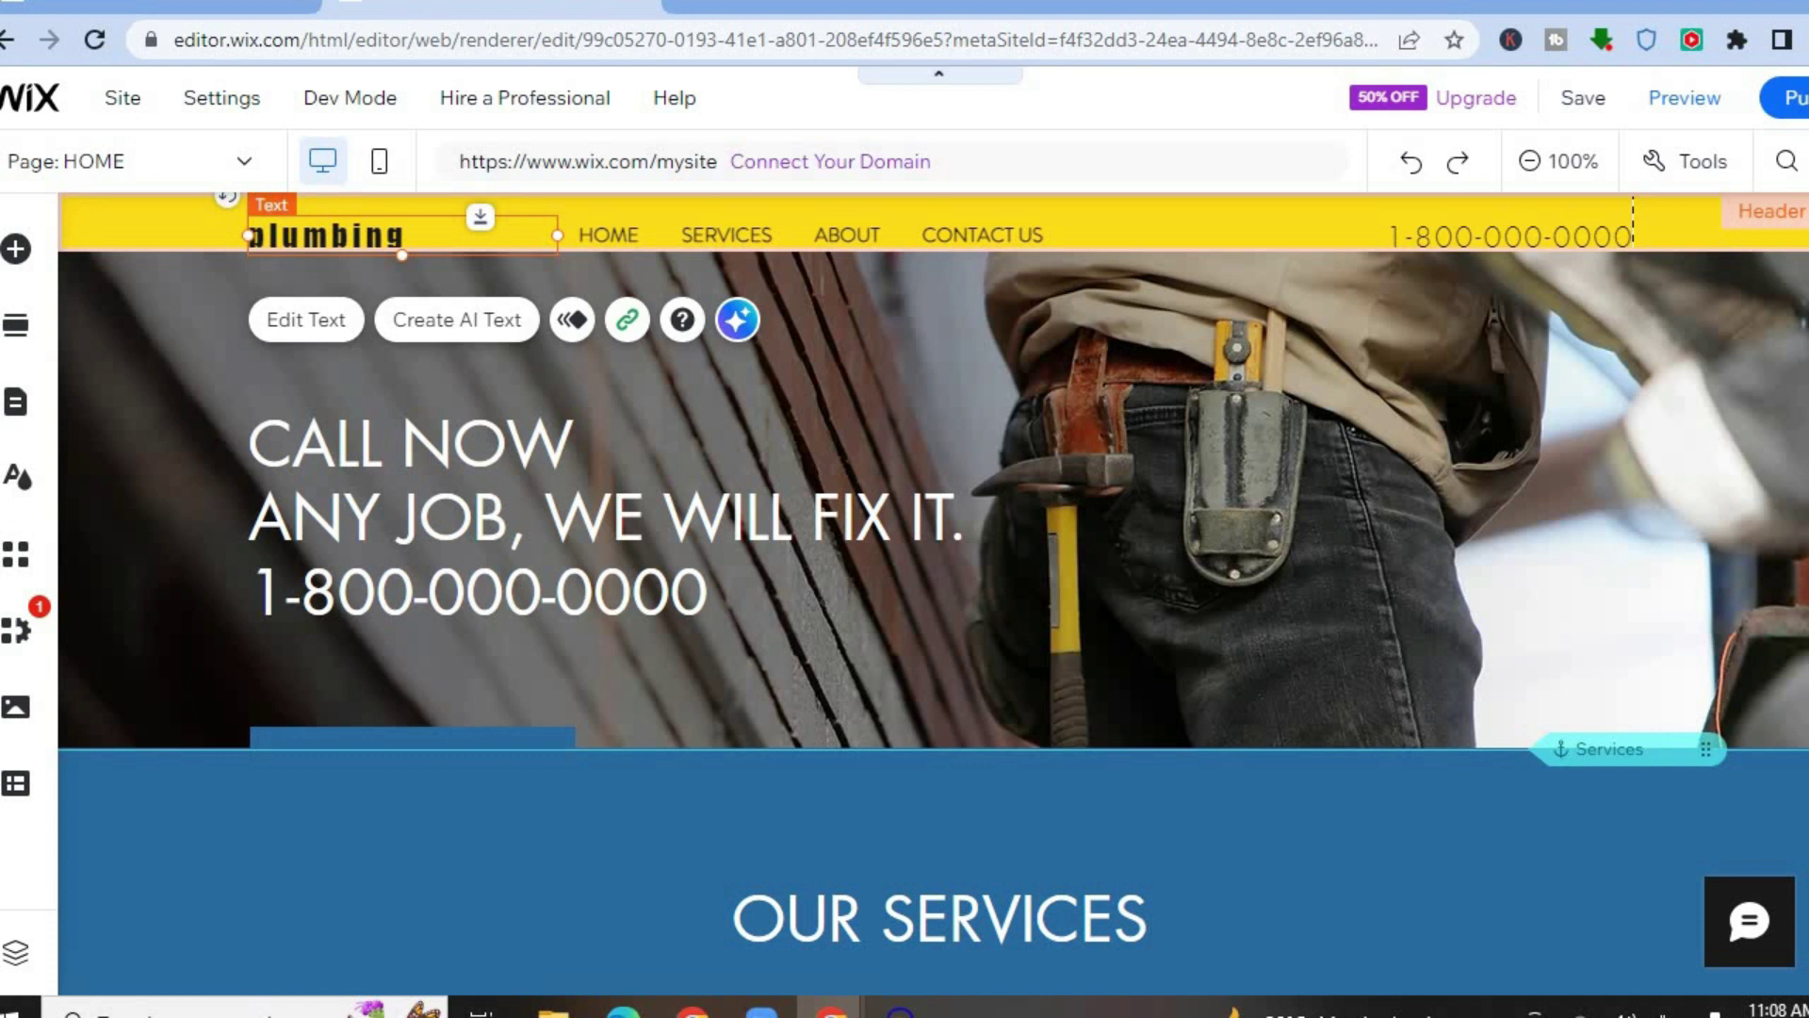
pyautogui.scroll(-9, 1607, 245)
pyautogui.scroll(9, 1607, 245)
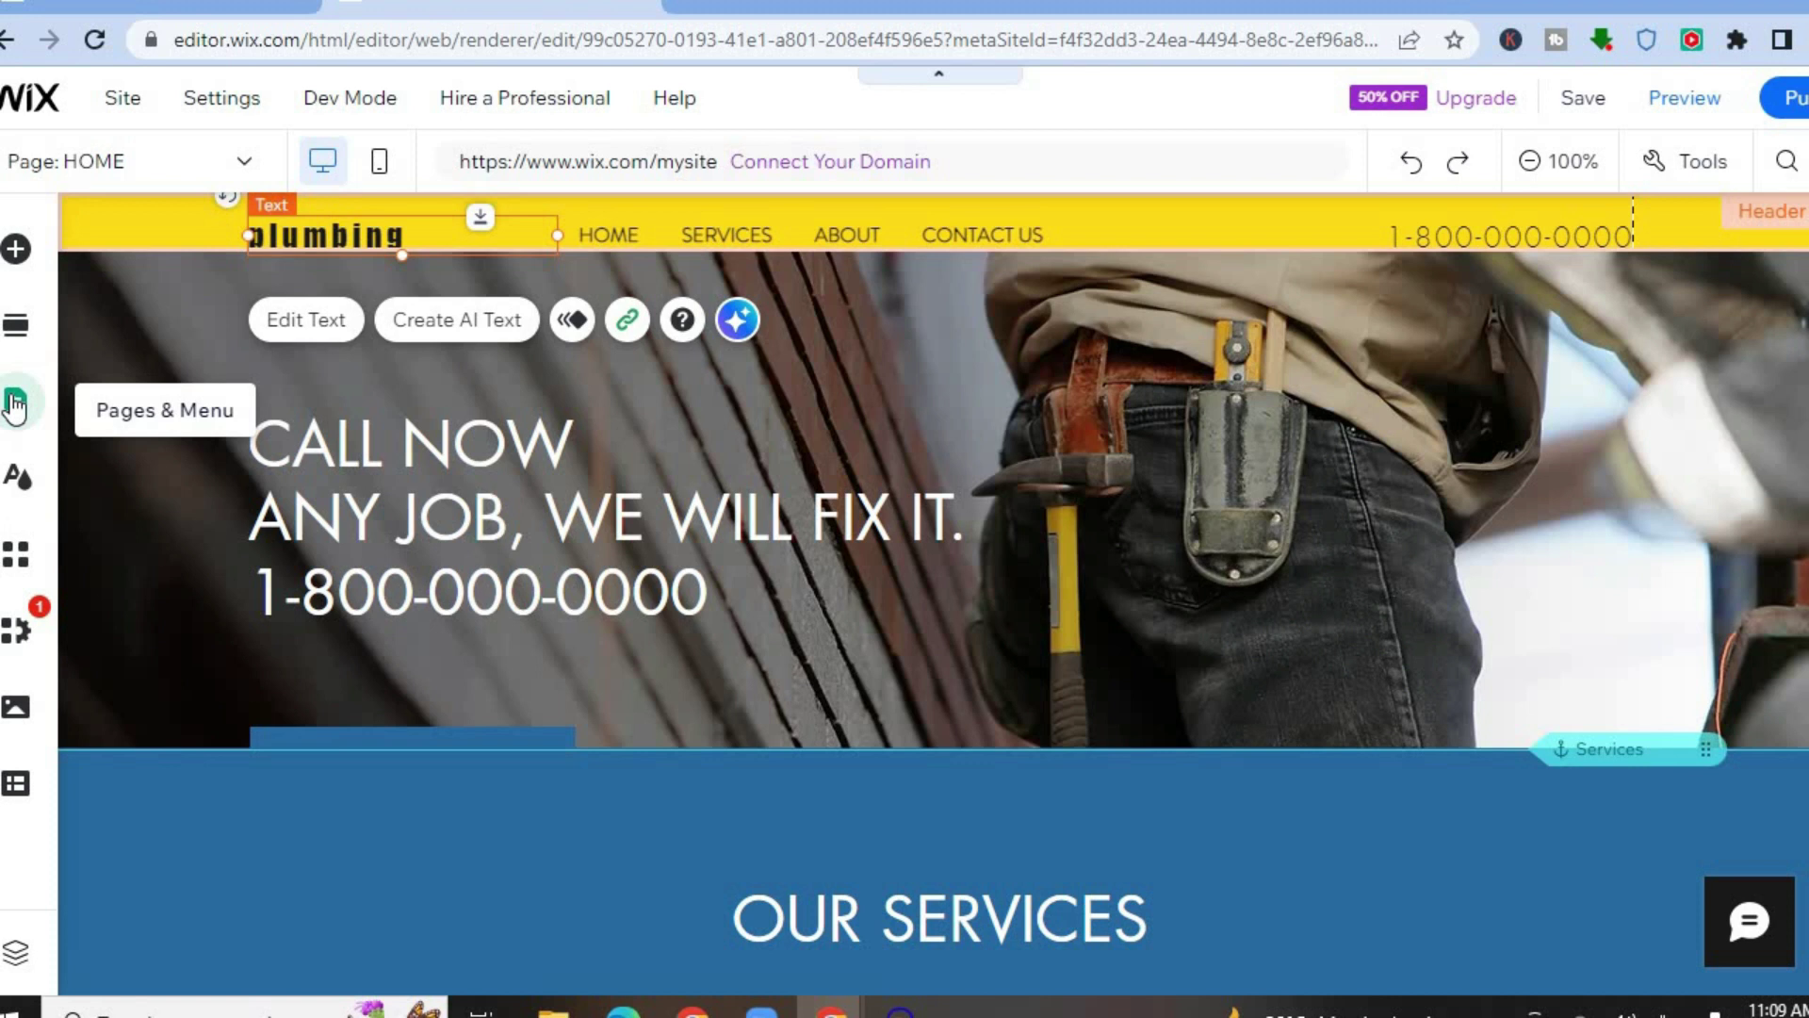
# - In Pages & Menu, jump to SERVICES, ABOUT and CONTACT US, and check CONTACT US's options
pyautogui.click(14, 405)
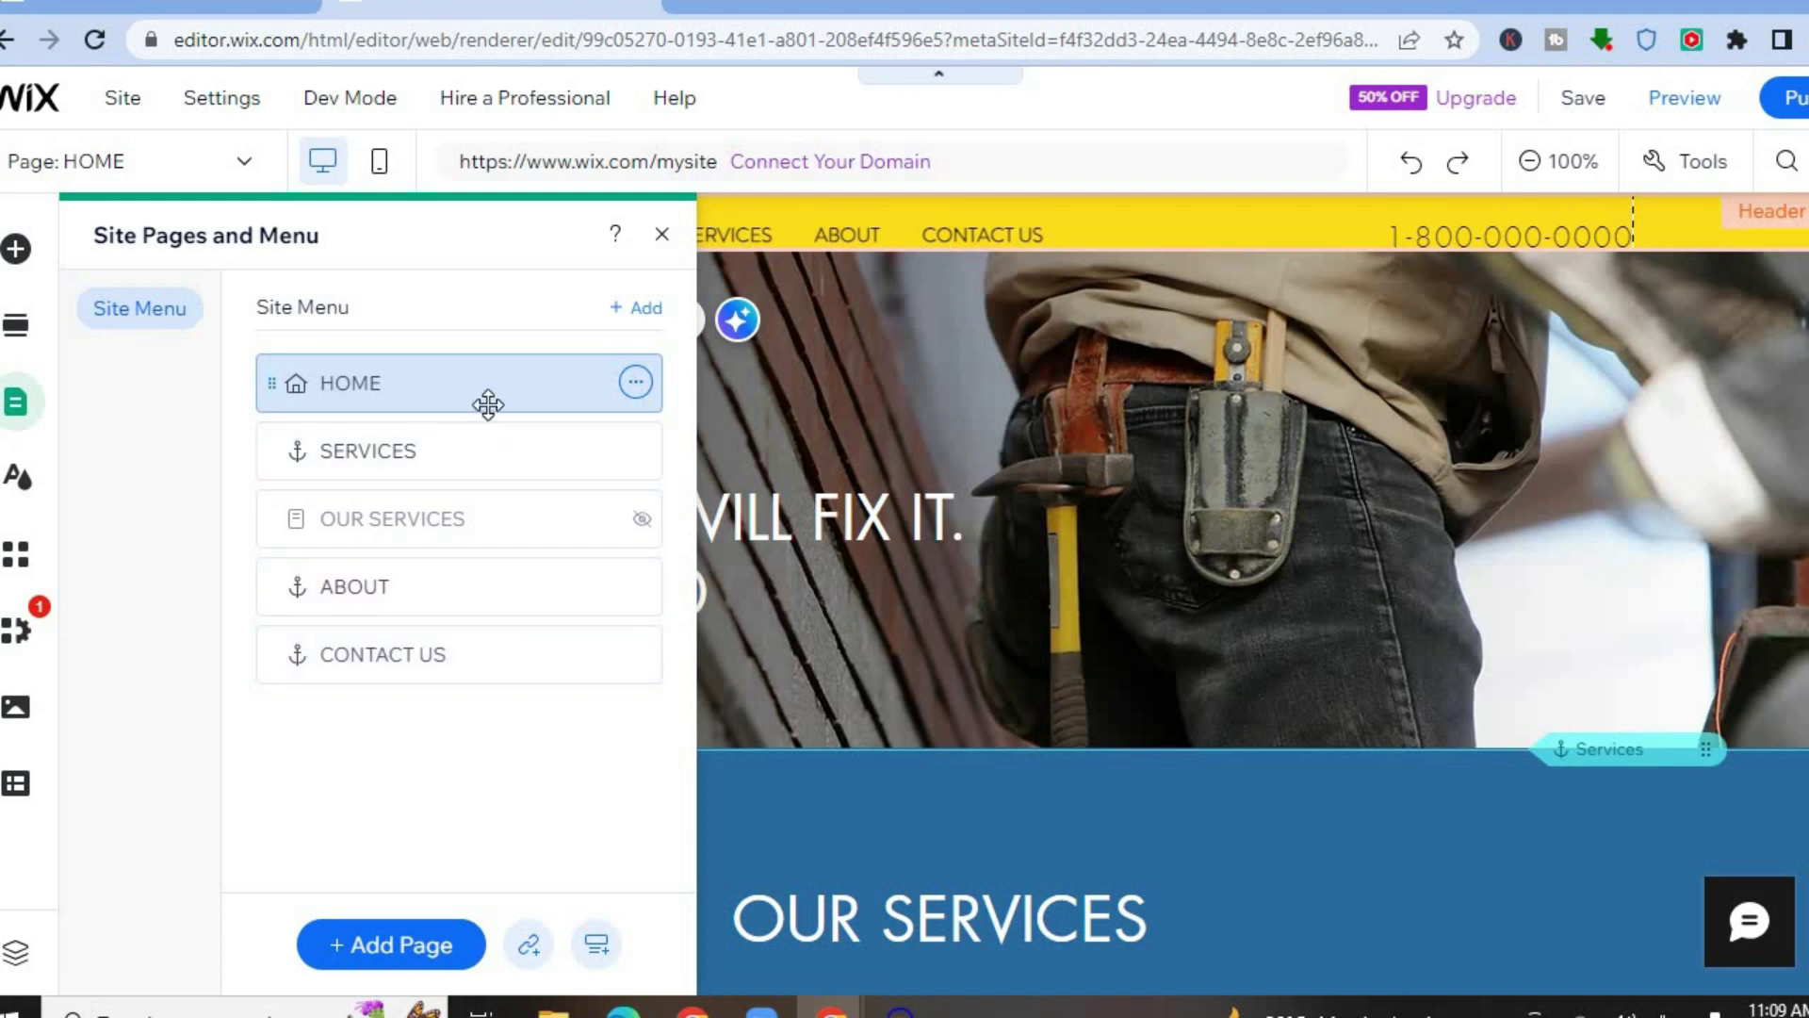
pyautogui.click(453, 463)
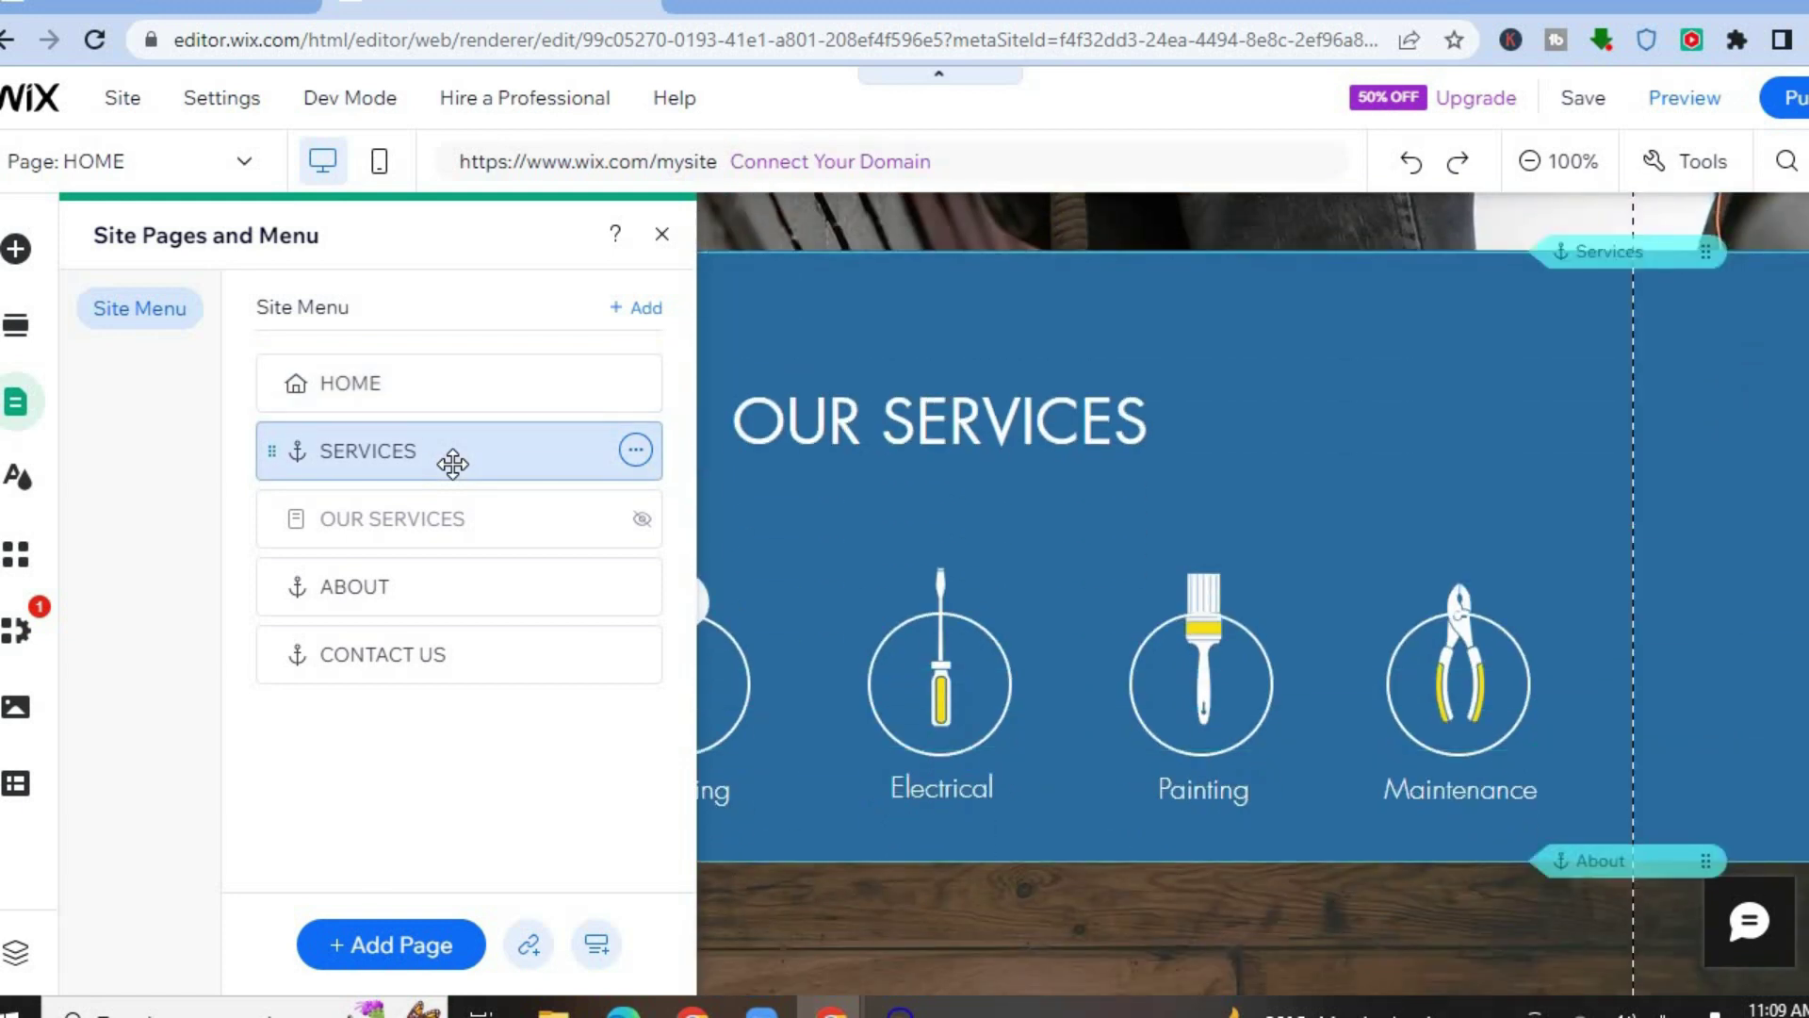
pyautogui.click(455, 586)
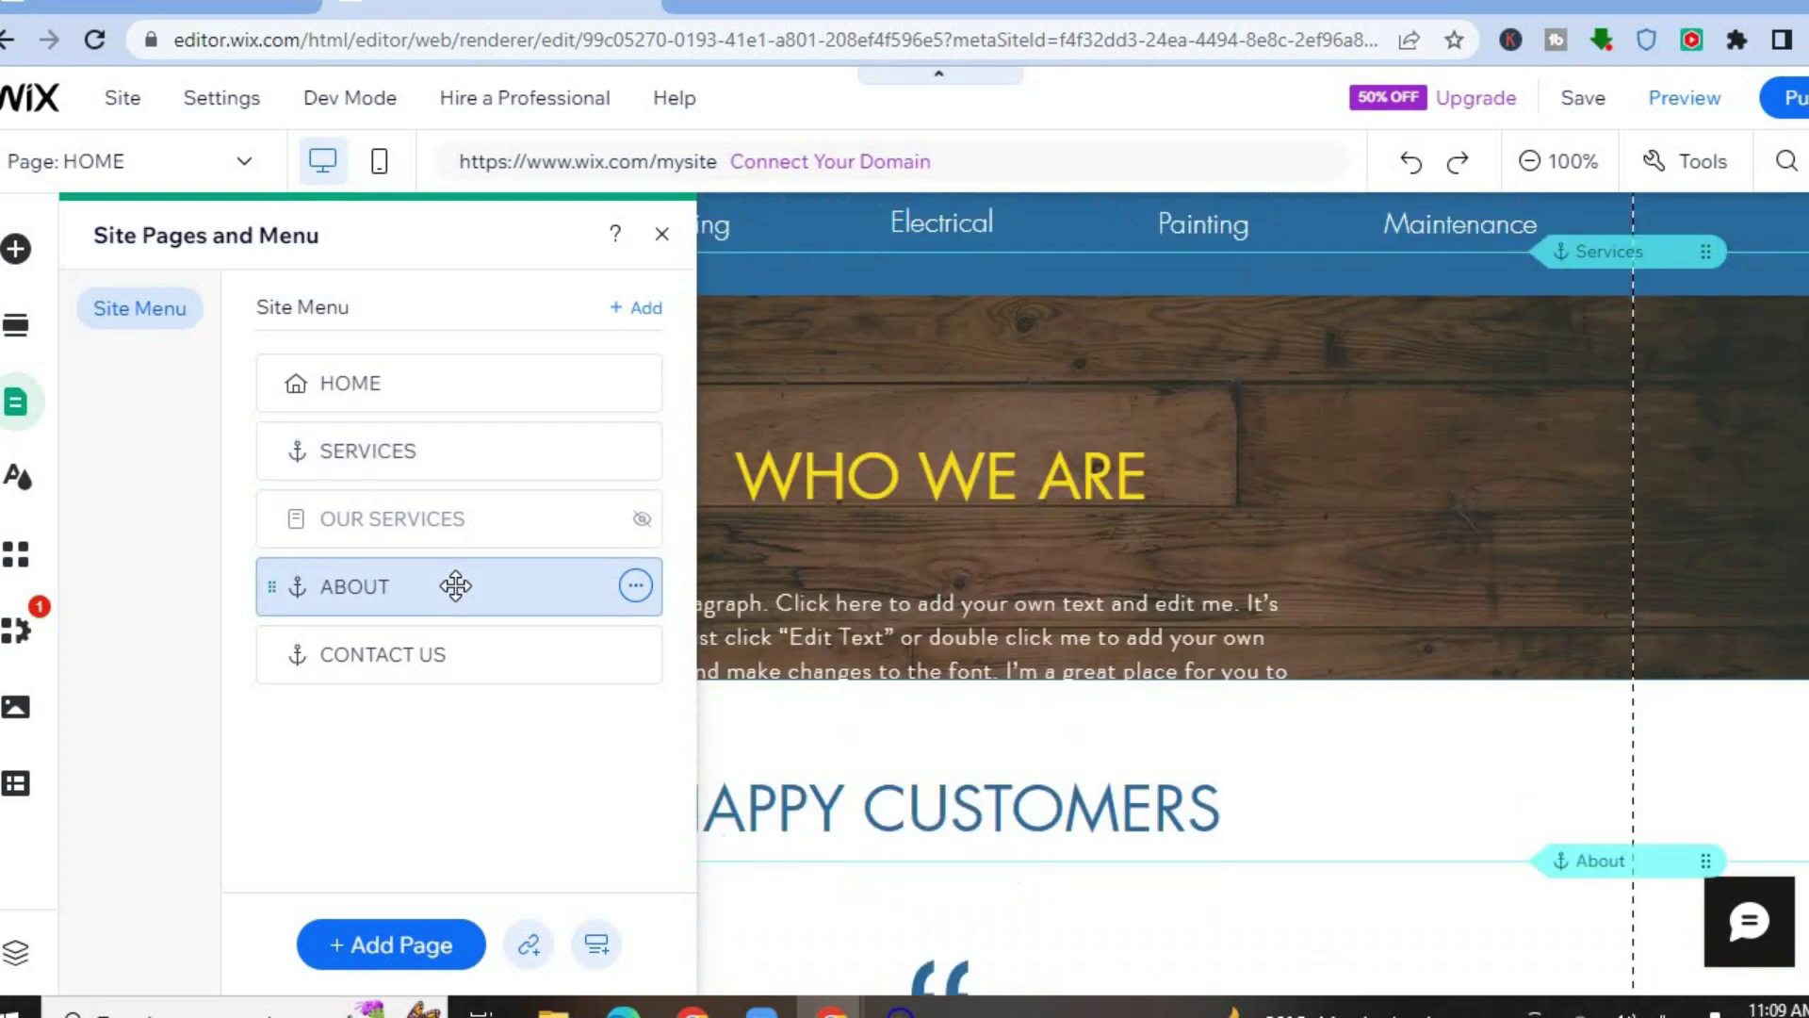
pyautogui.click(425, 652)
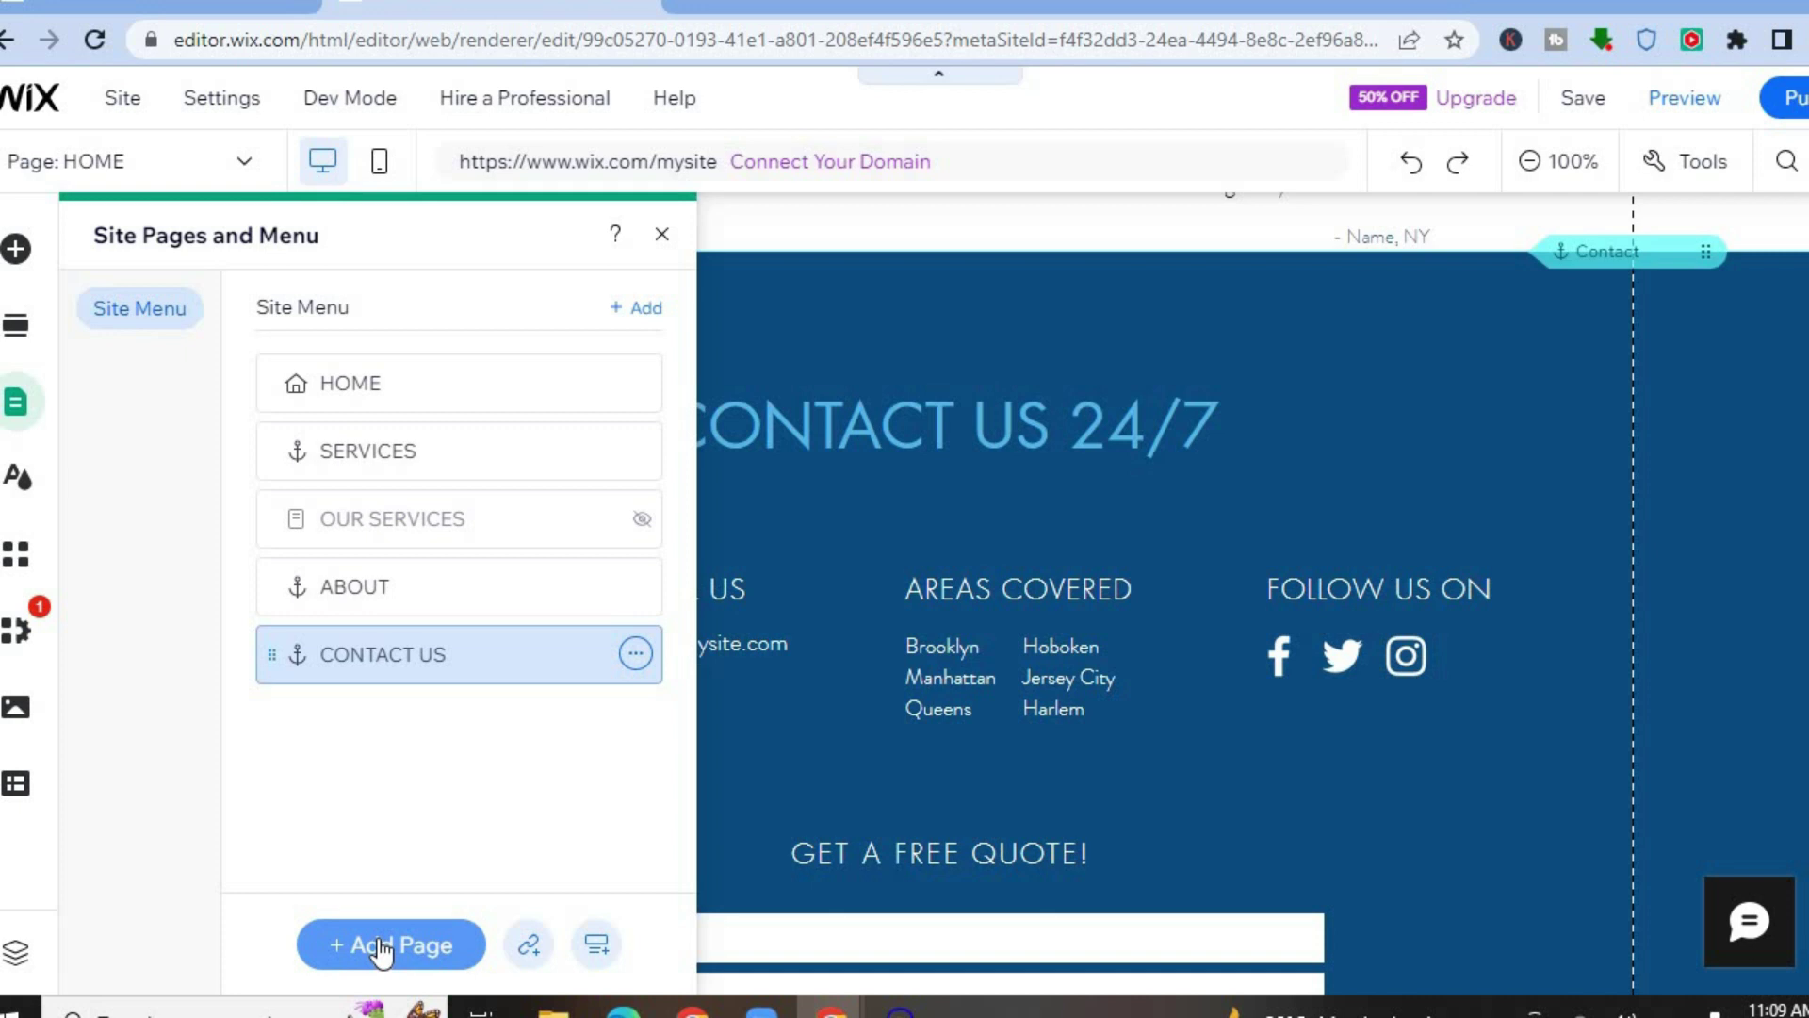
pyautogui.click(637, 656)
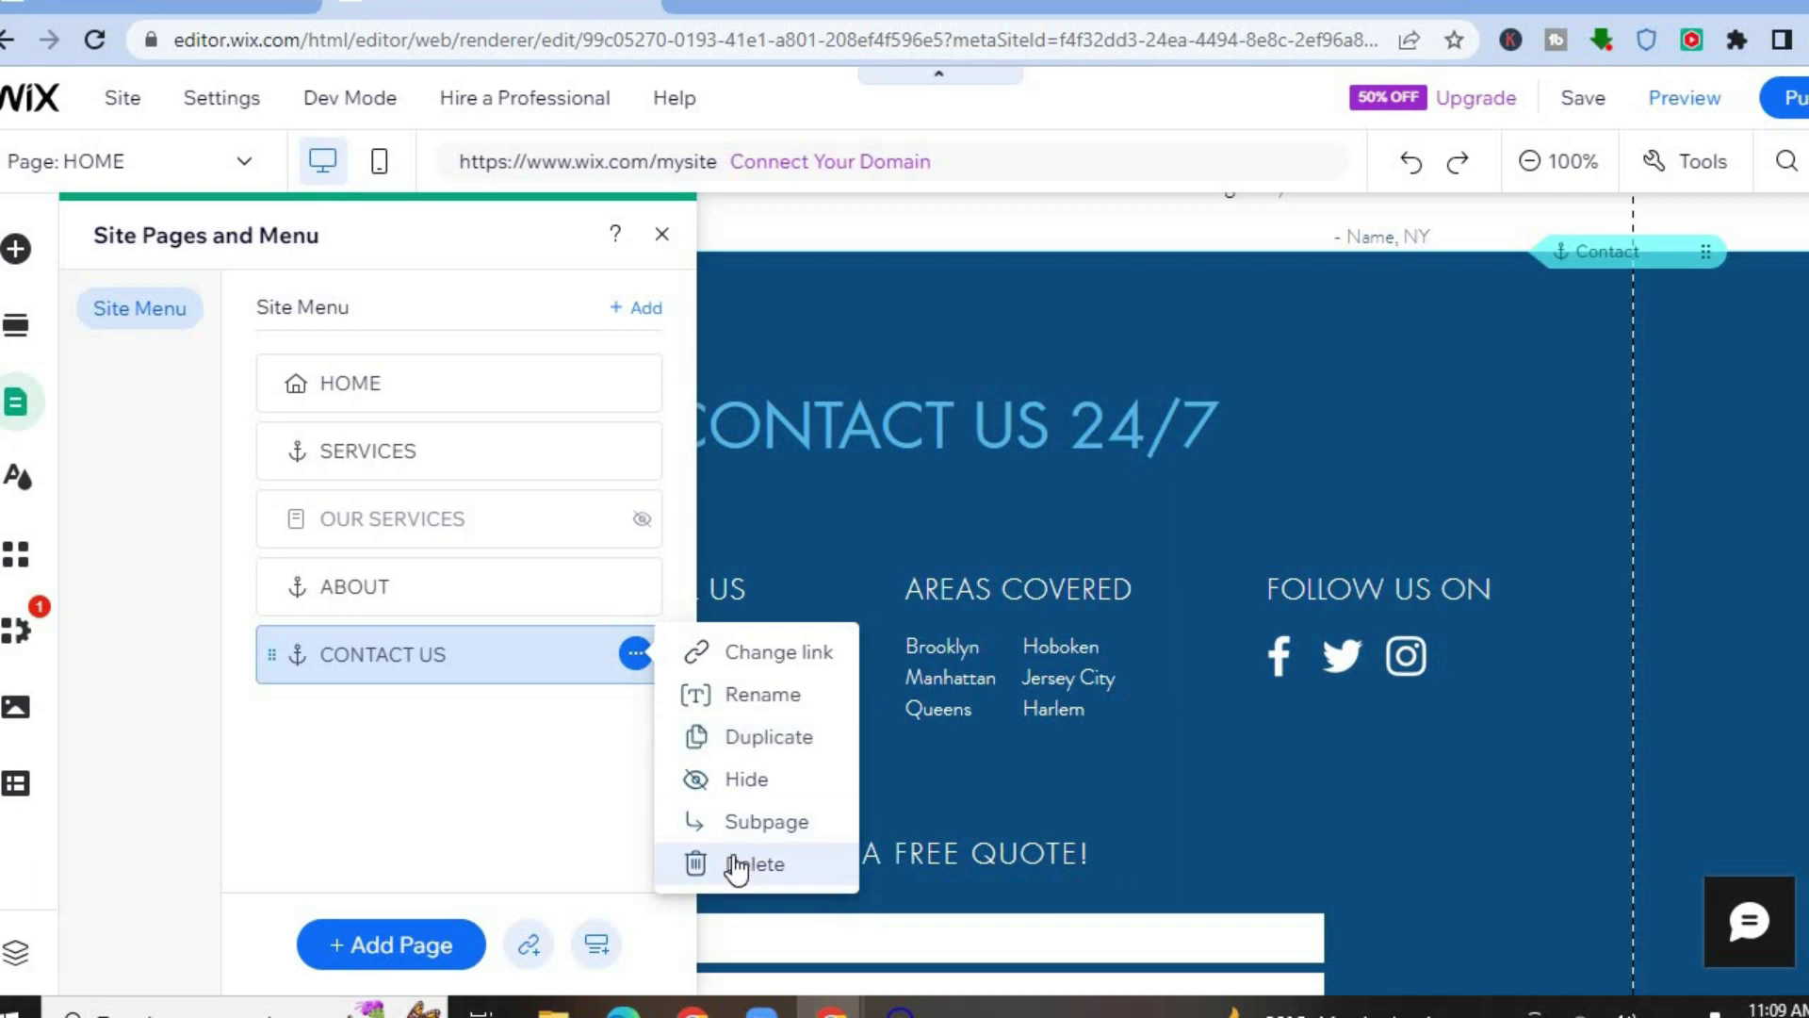
pyautogui.click(541, 799)
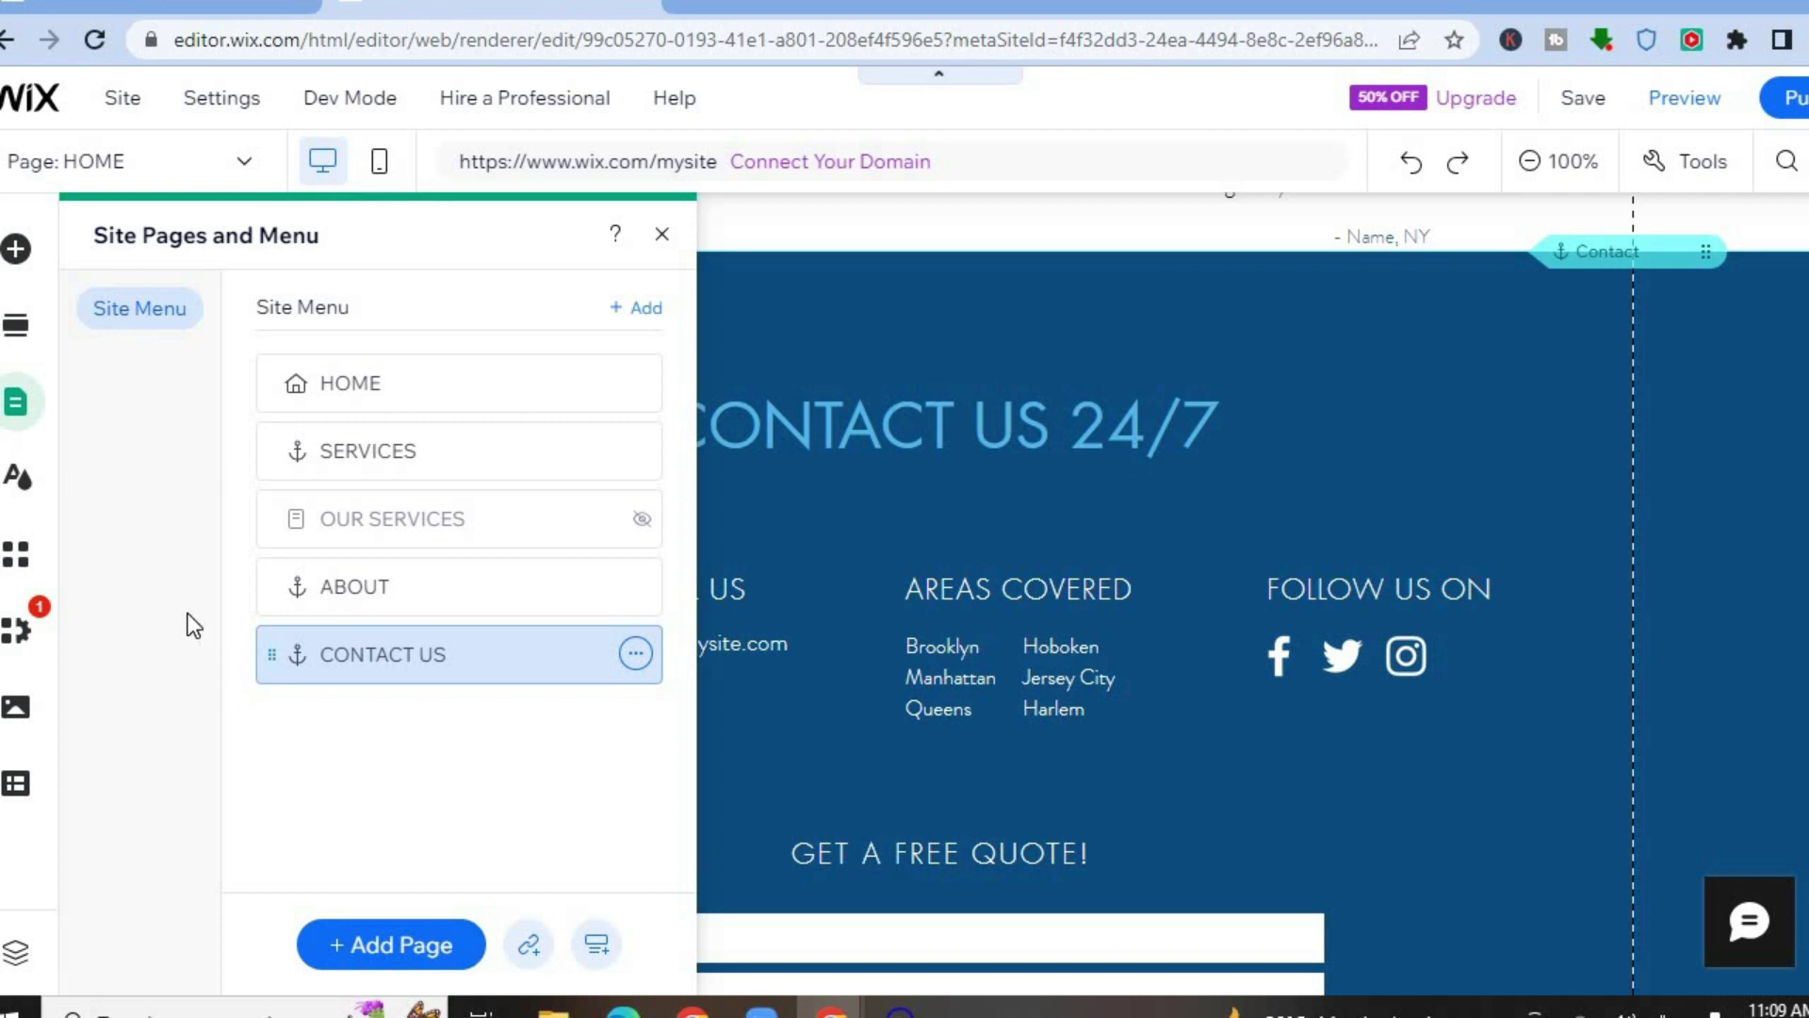
# - Try the Technical theme in Site Design, then revert to the original yellow Site Theme
pyautogui.click(36, 490)
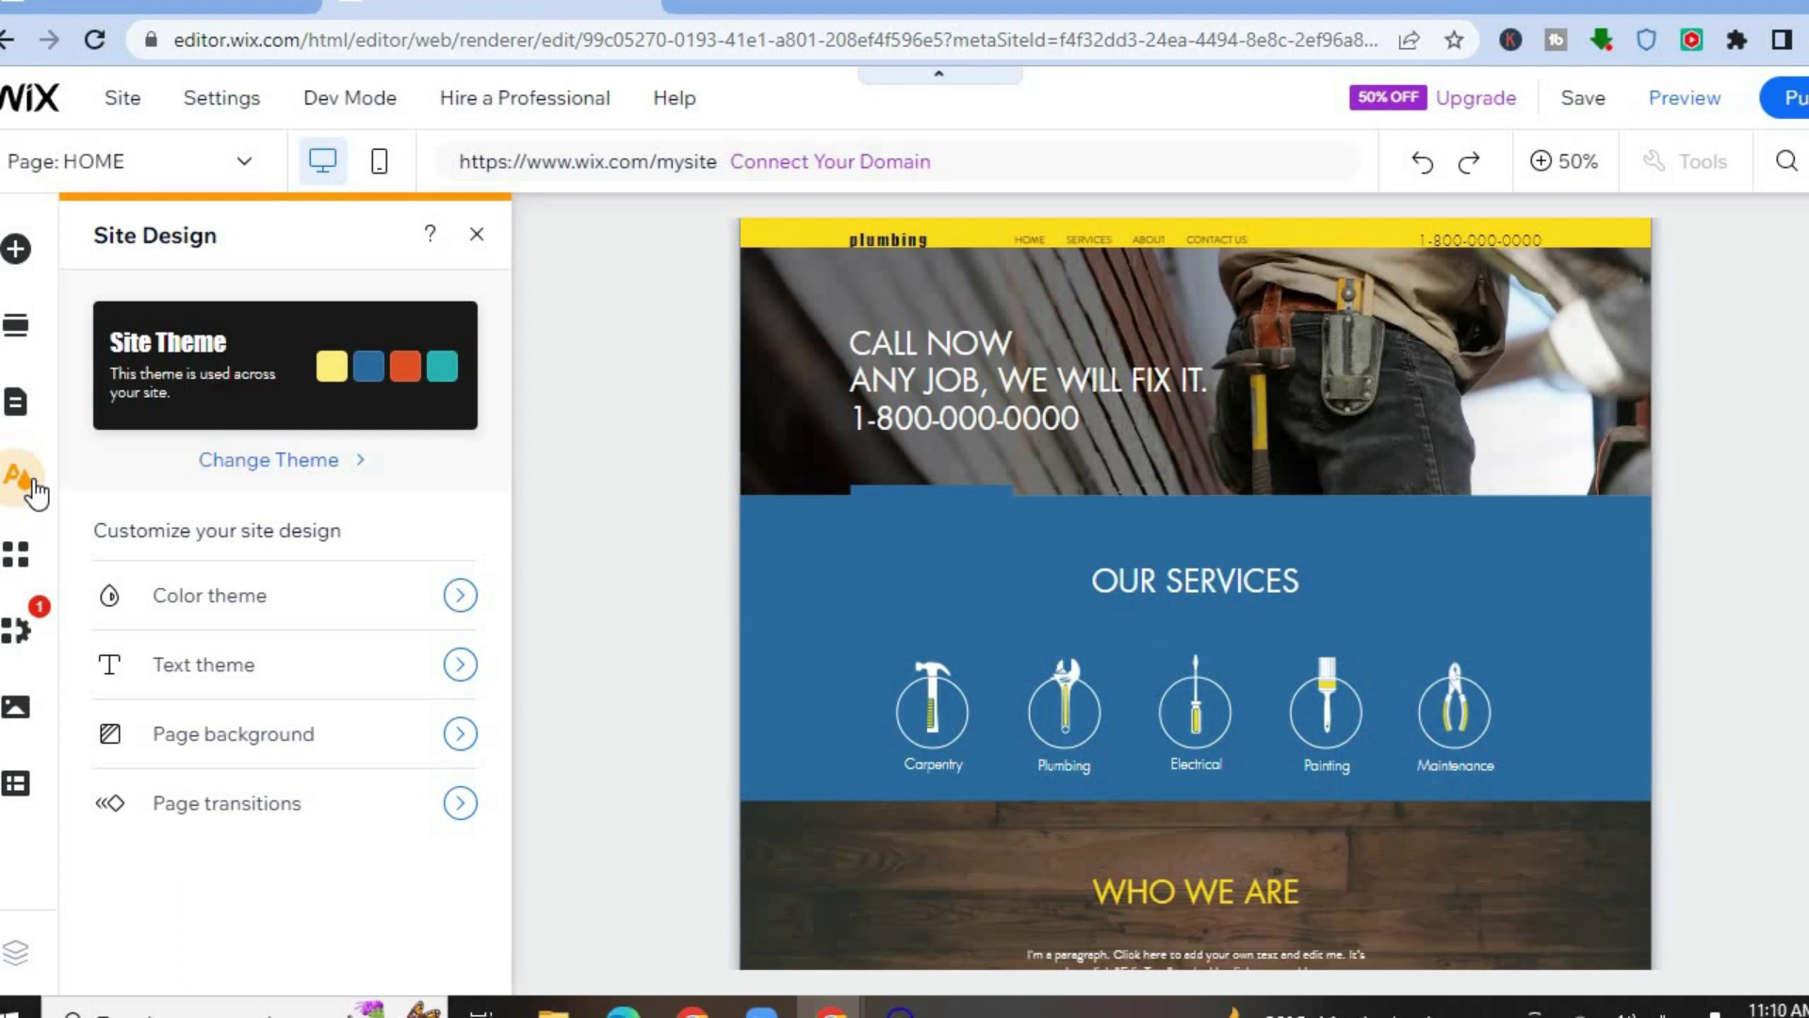
pyautogui.click(243, 461)
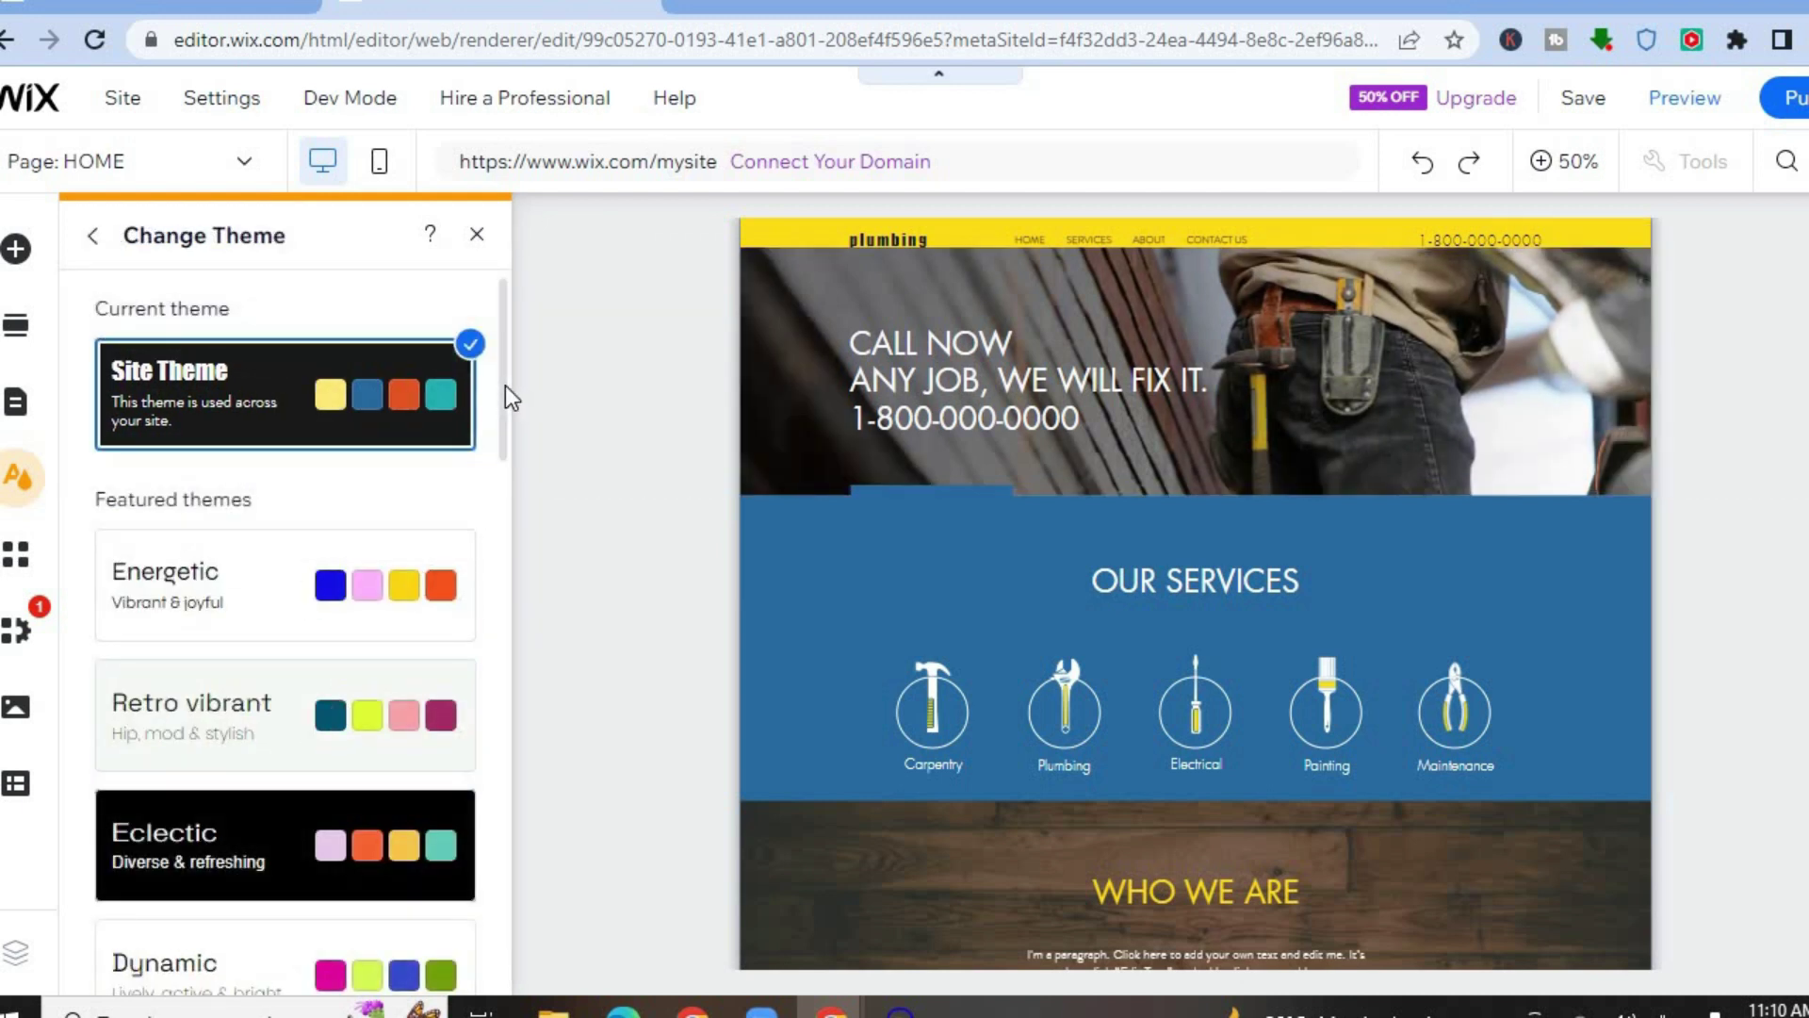
pyautogui.moveTo(505, 392); pyautogui.dragTo(499, 511)
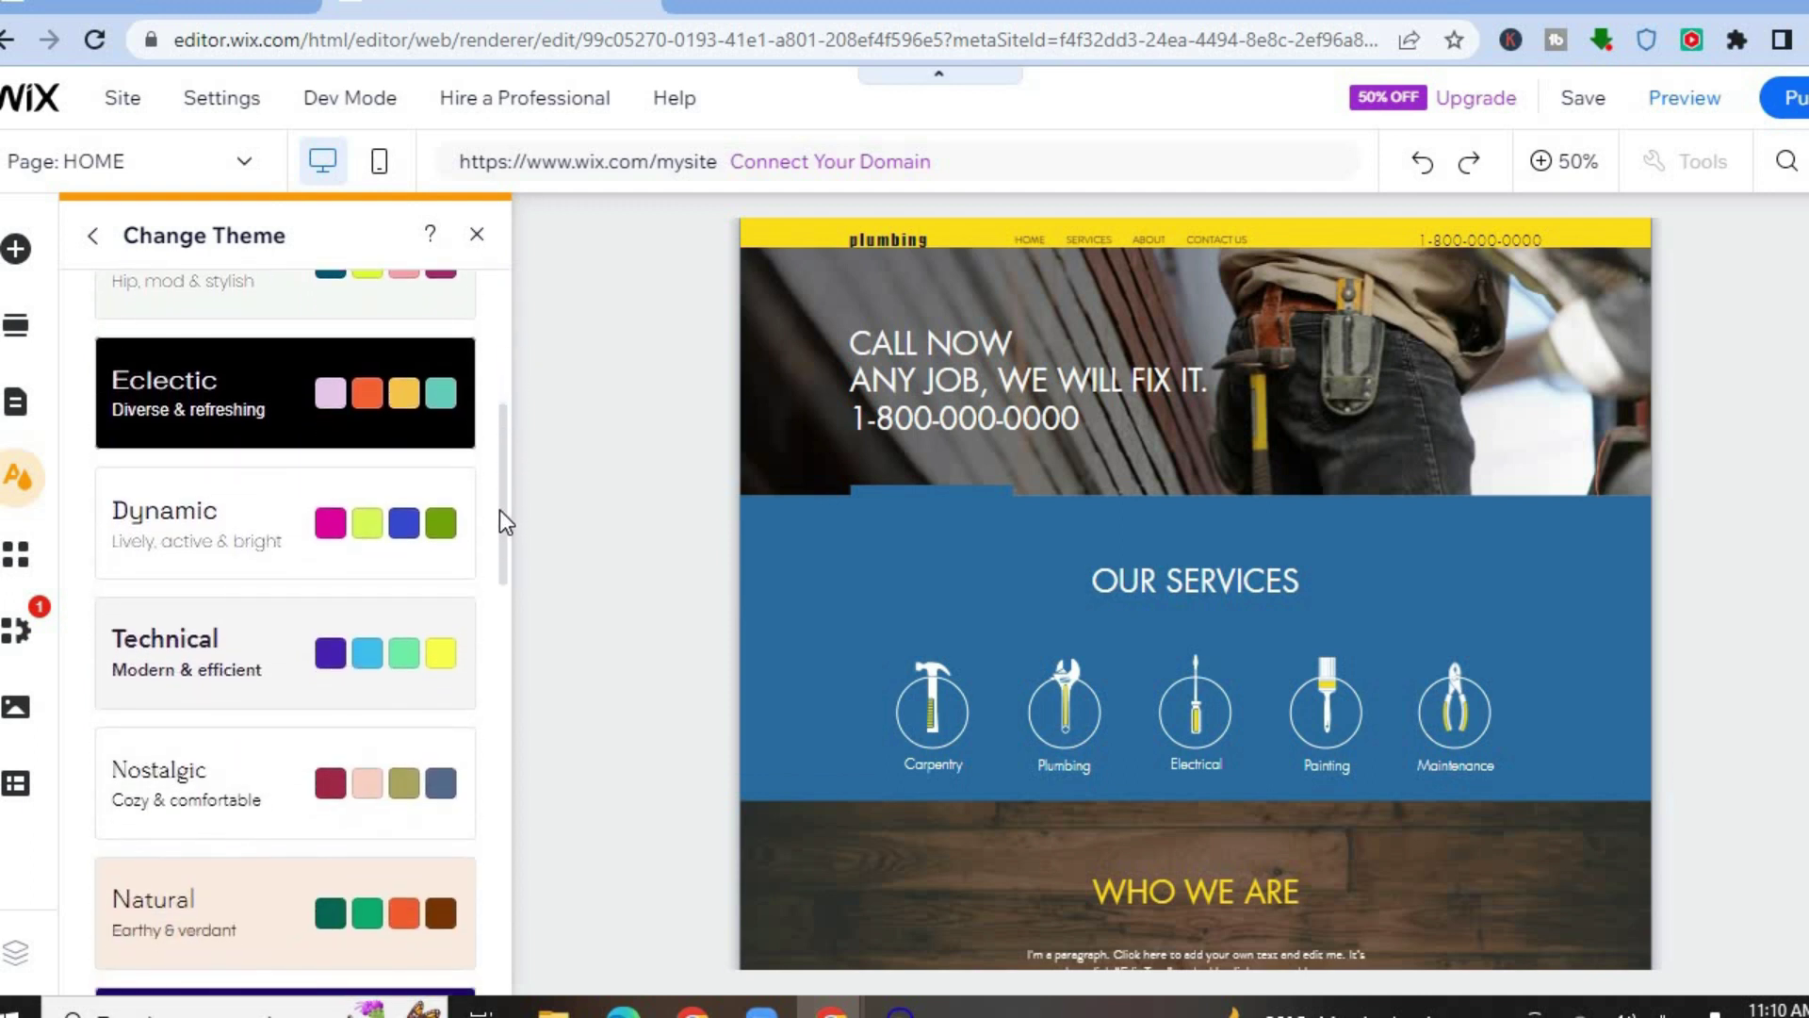
pyautogui.click(368, 677)
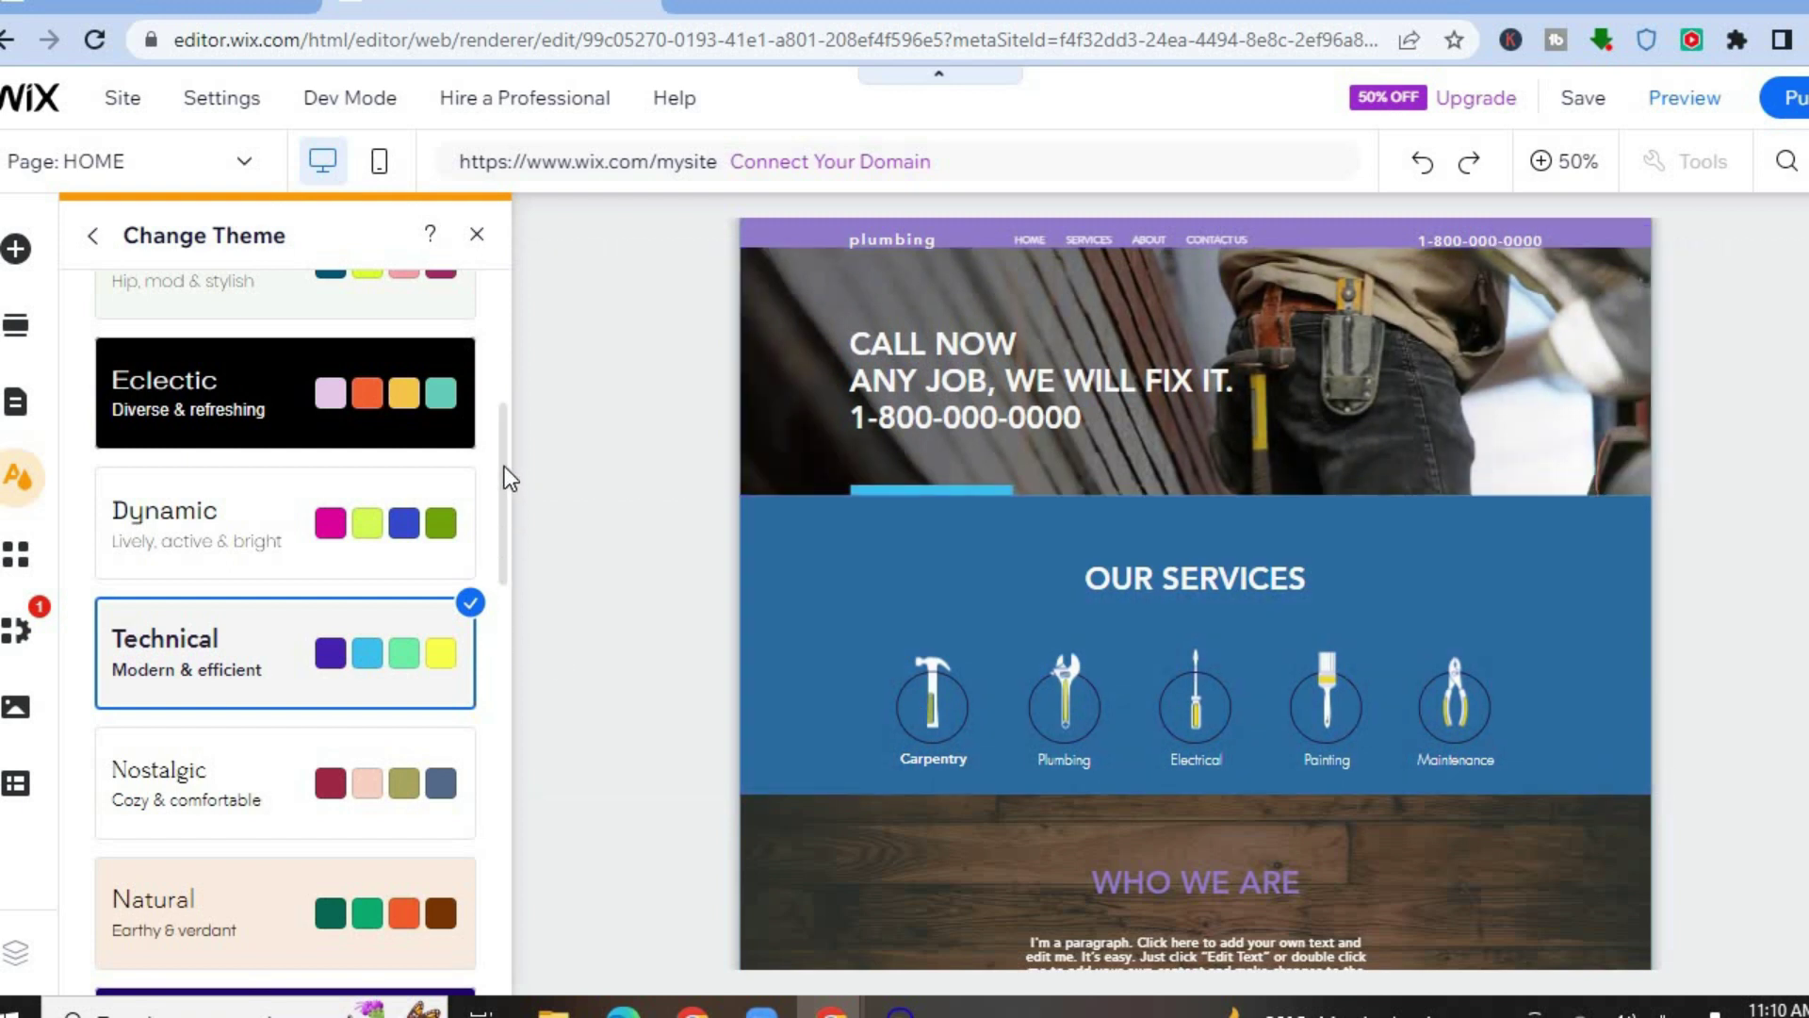
pyautogui.moveTo(501, 454); pyautogui.dragTo(501, 307)
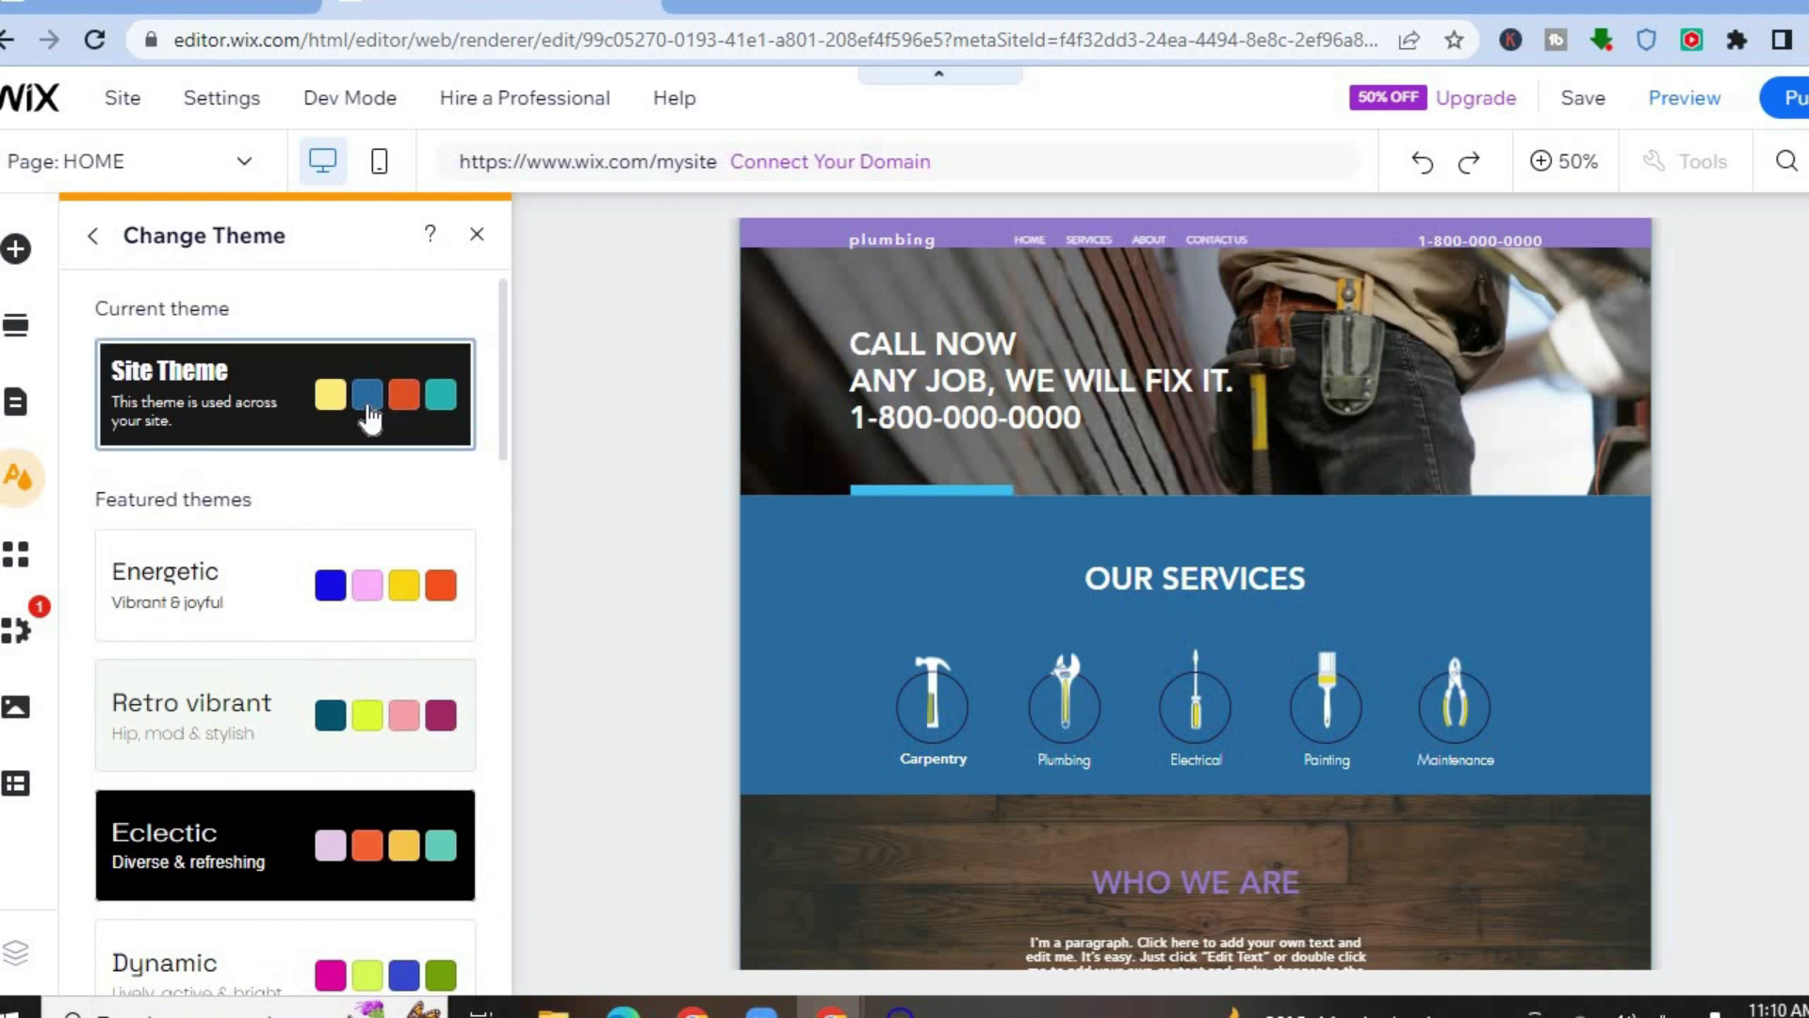
pyautogui.click(370, 416)
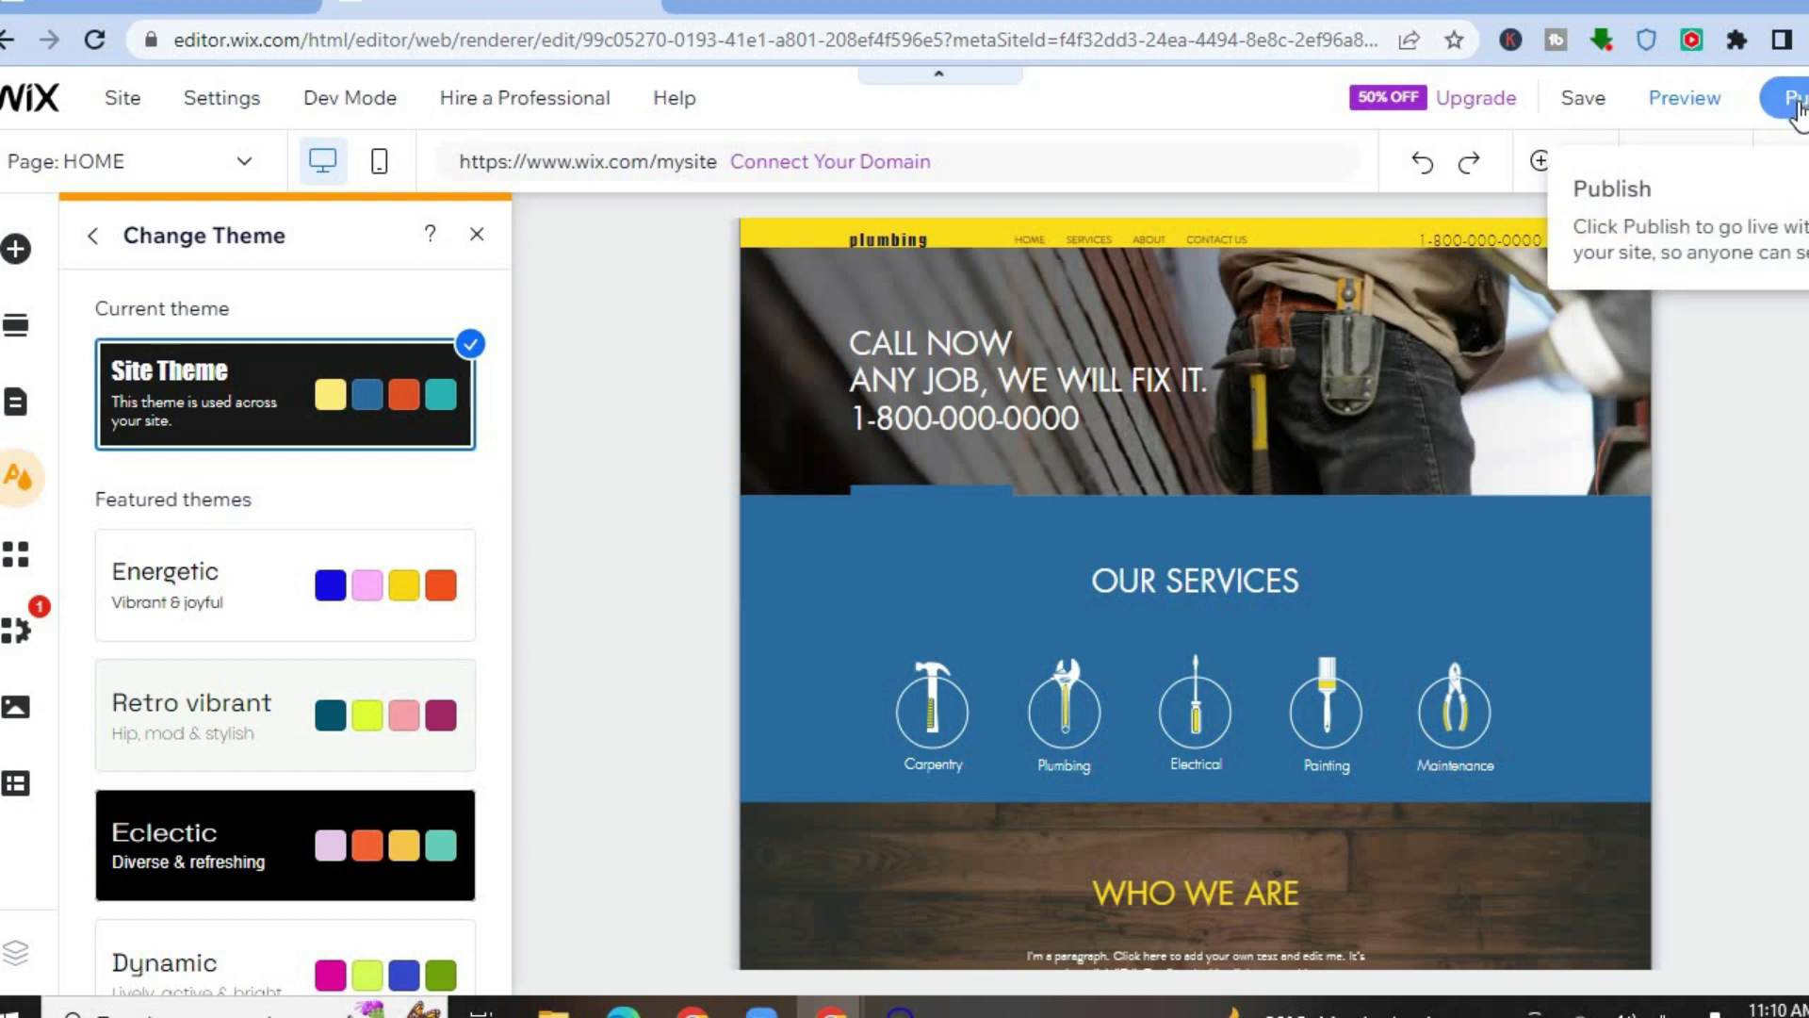
# - Close the theme panel and view the site in Preview mode, scrolling the homepage
pyautogui.click(1693, 110)
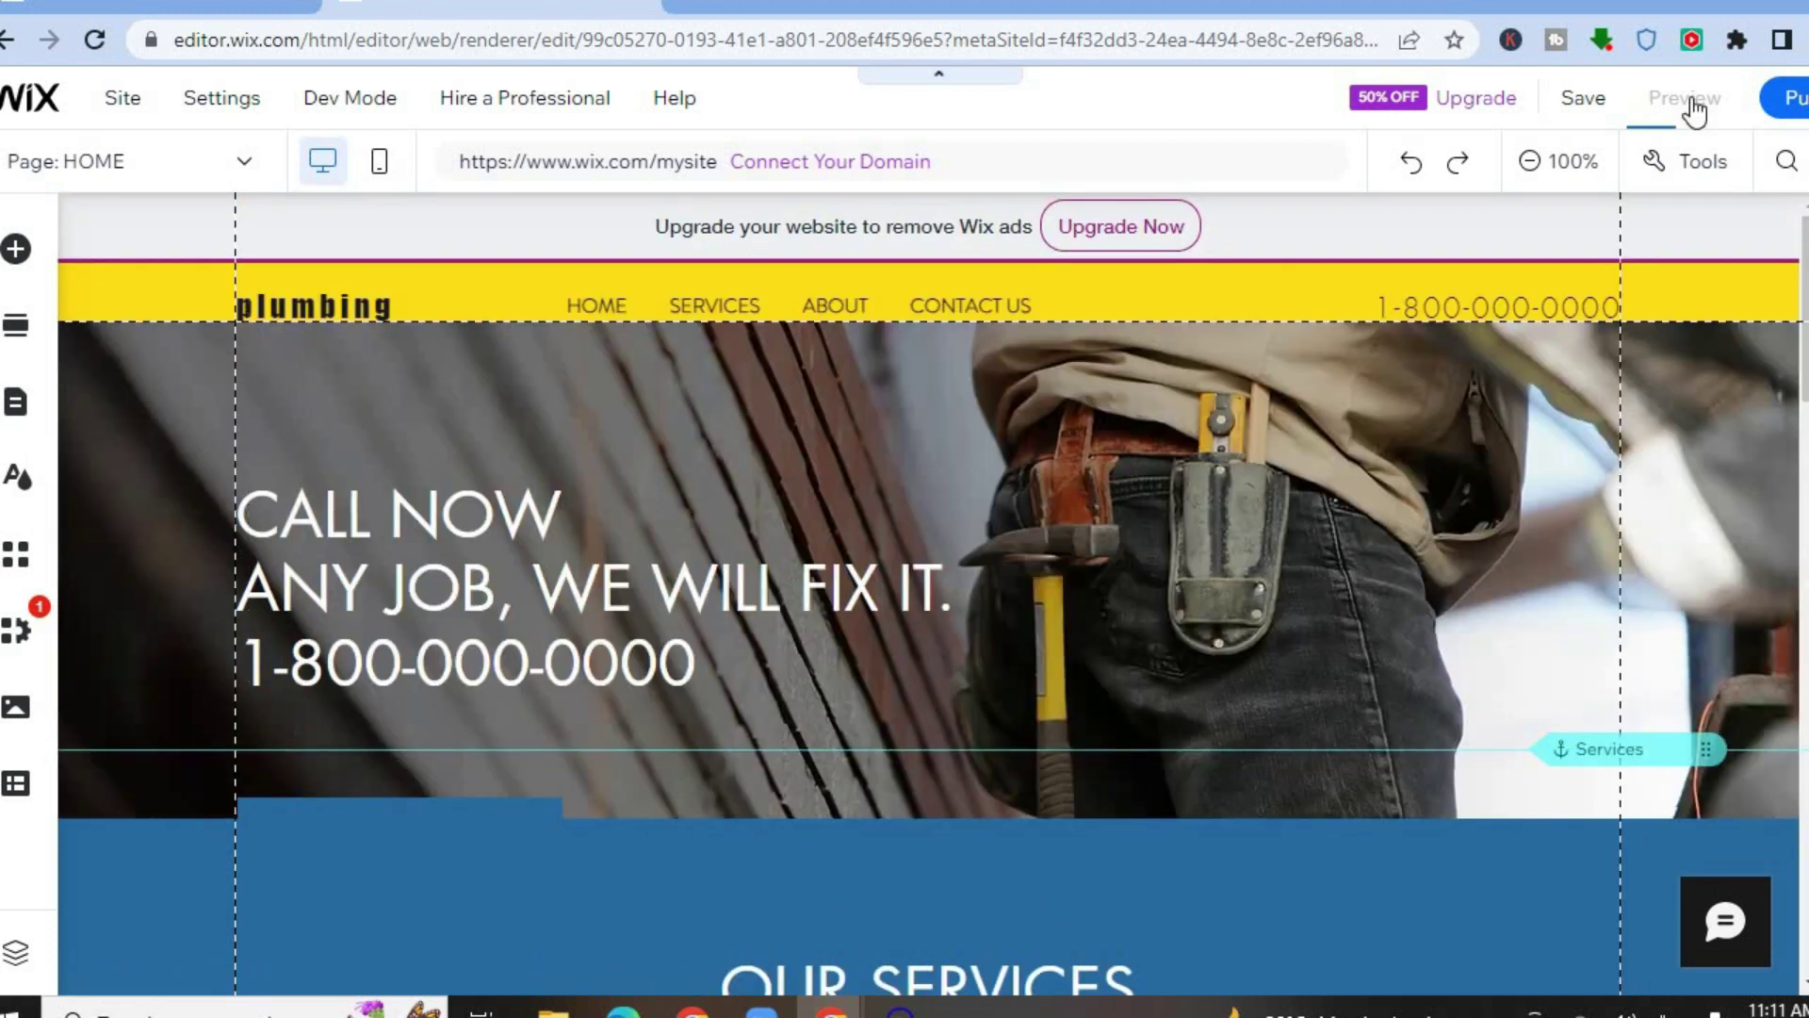
pyautogui.click(1693, 98)
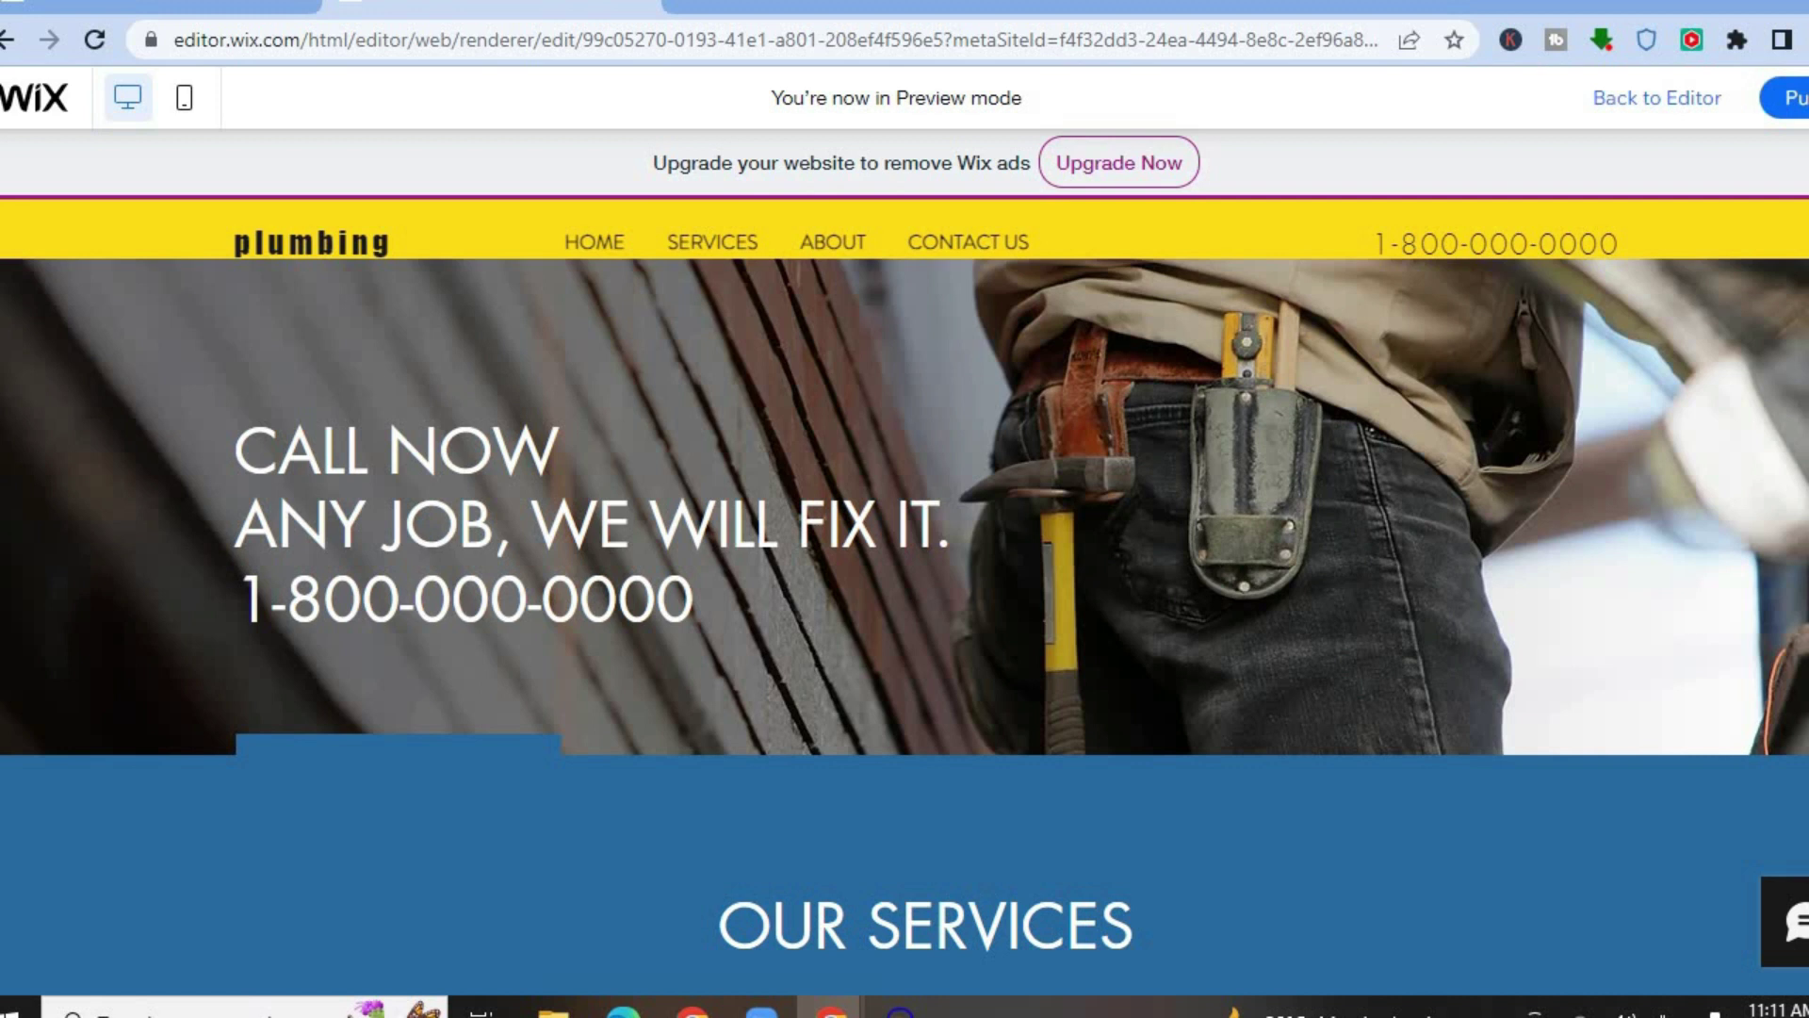
pyautogui.scroll(-8, 905, 613)
pyautogui.scroll(-15, 881, 368)
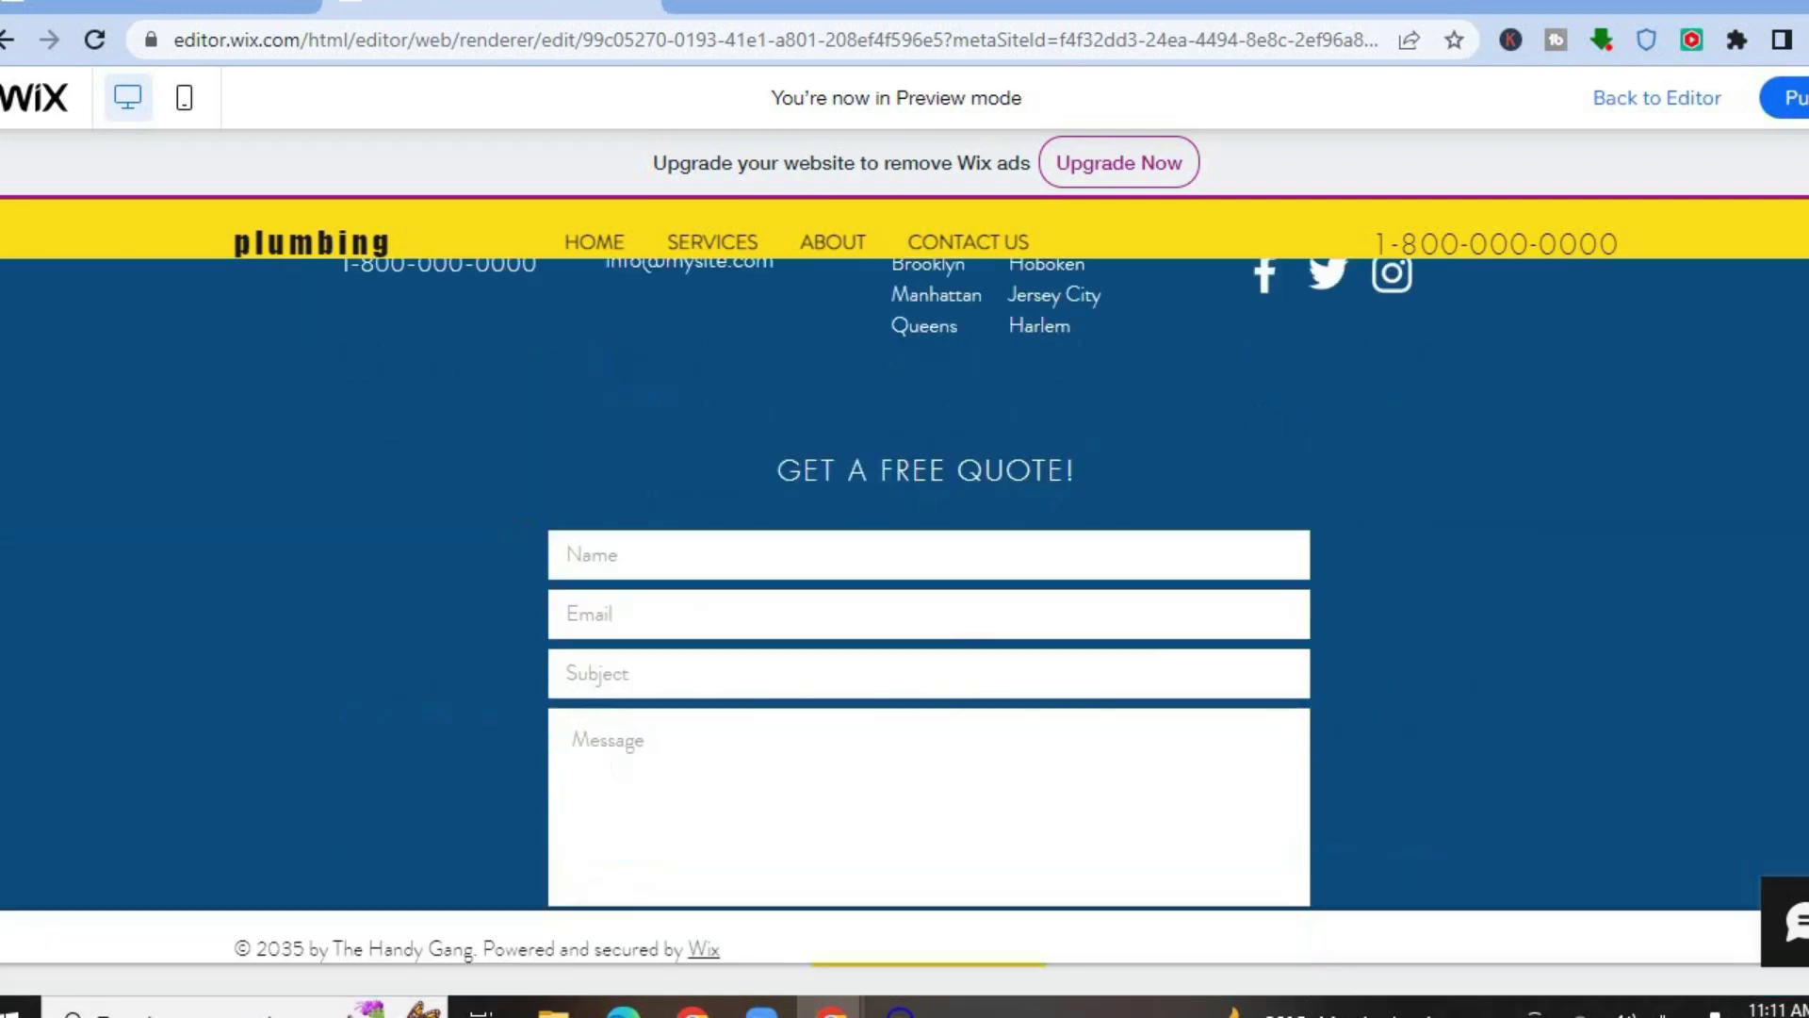
pyautogui.scroll(20, 881, 368)
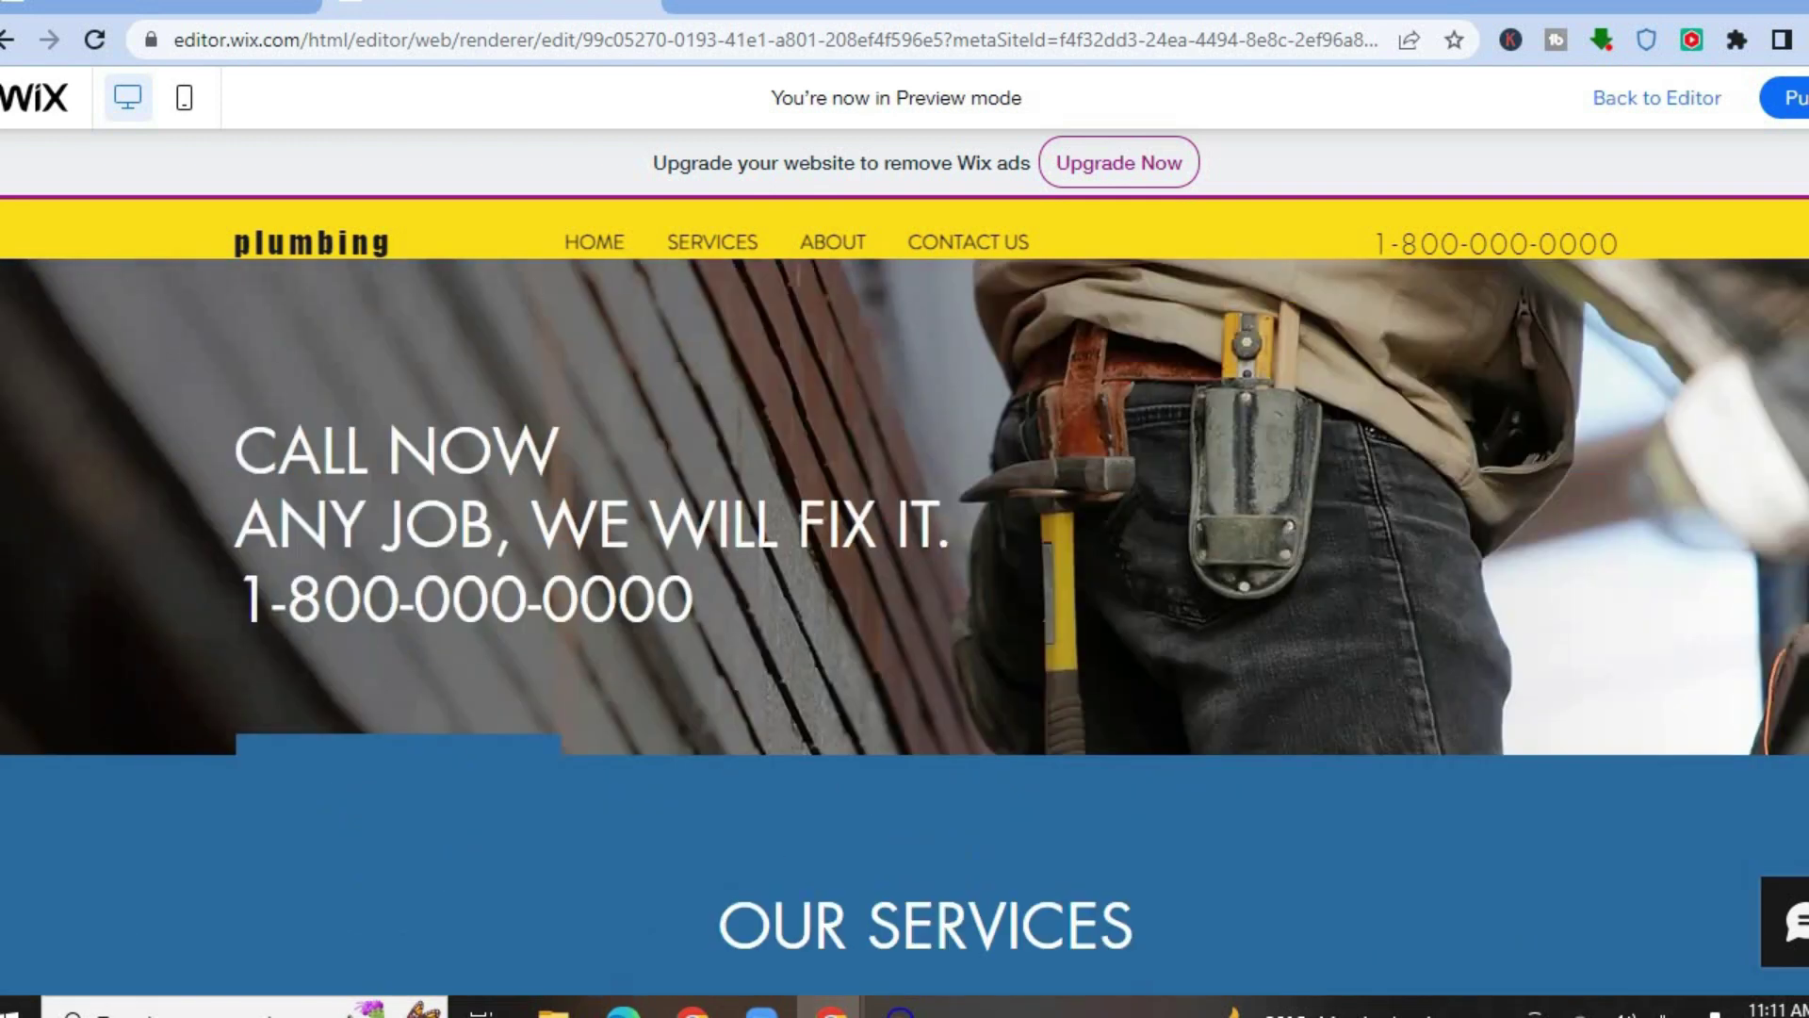
# - Jump to the SERVICES section and browse Our Services and Contact Us 24/7
pyautogui.click(726, 236)
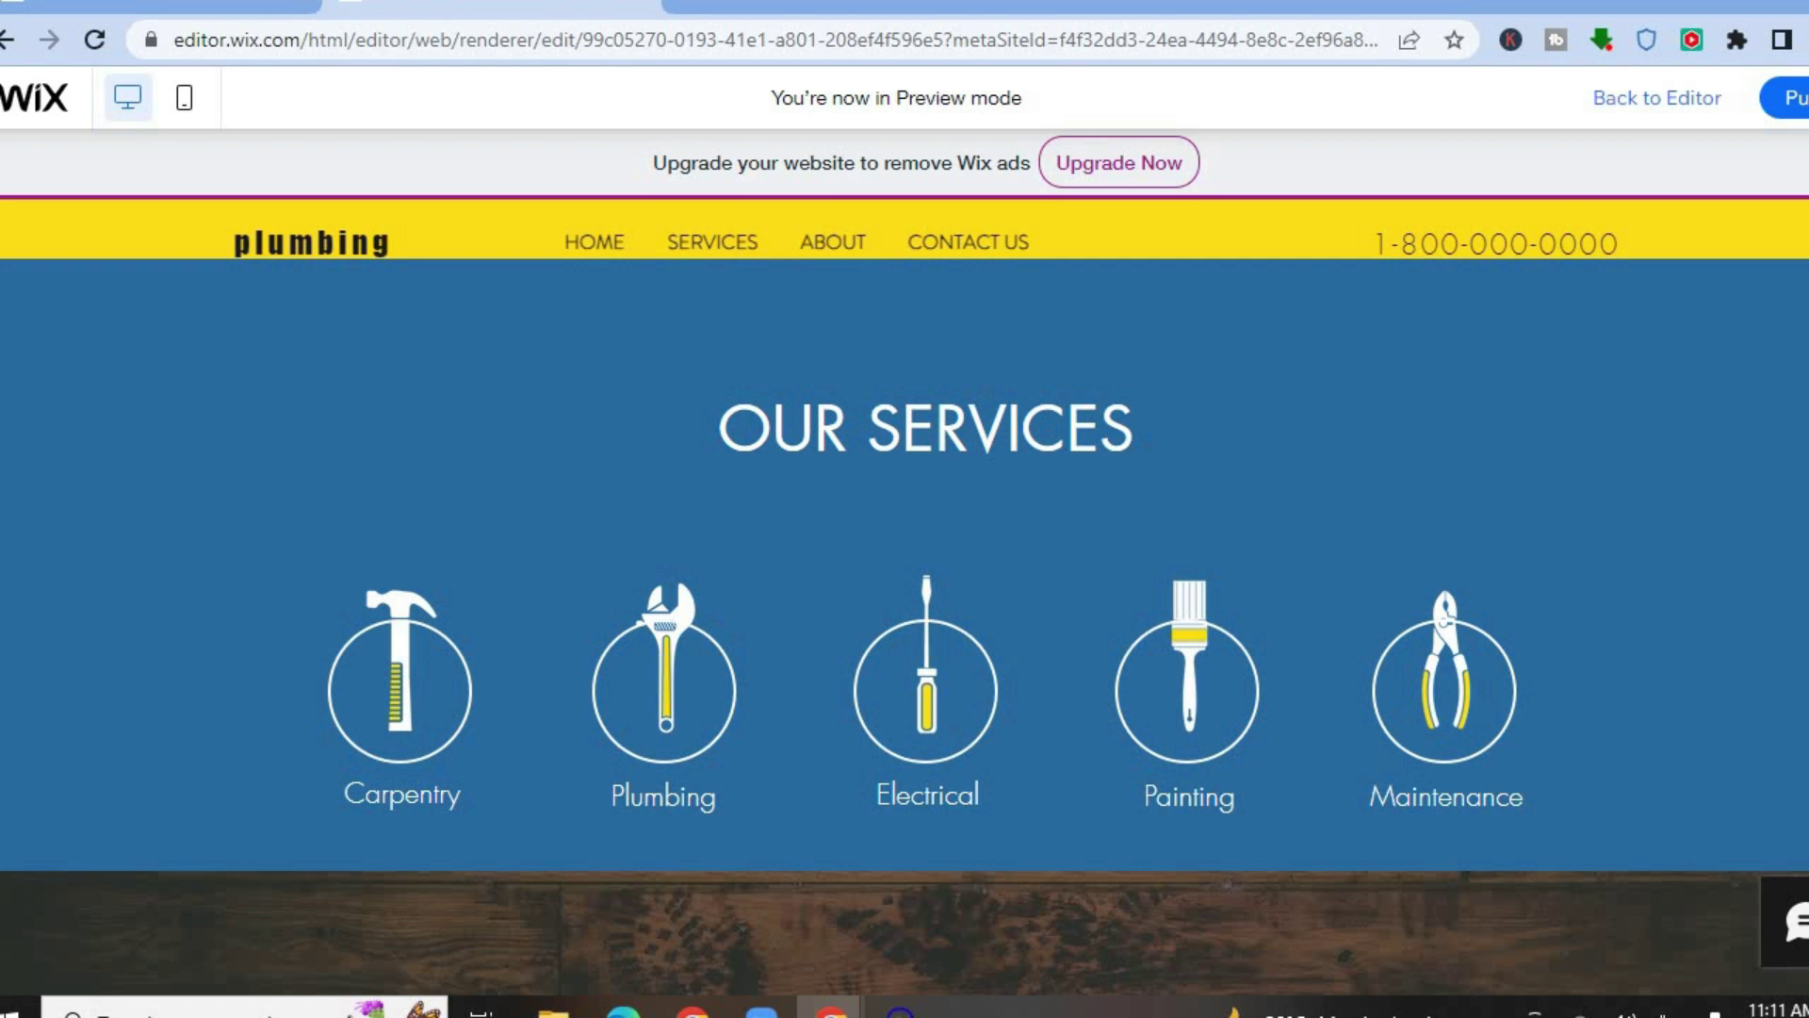
pyautogui.scroll(-10, 905, 626)
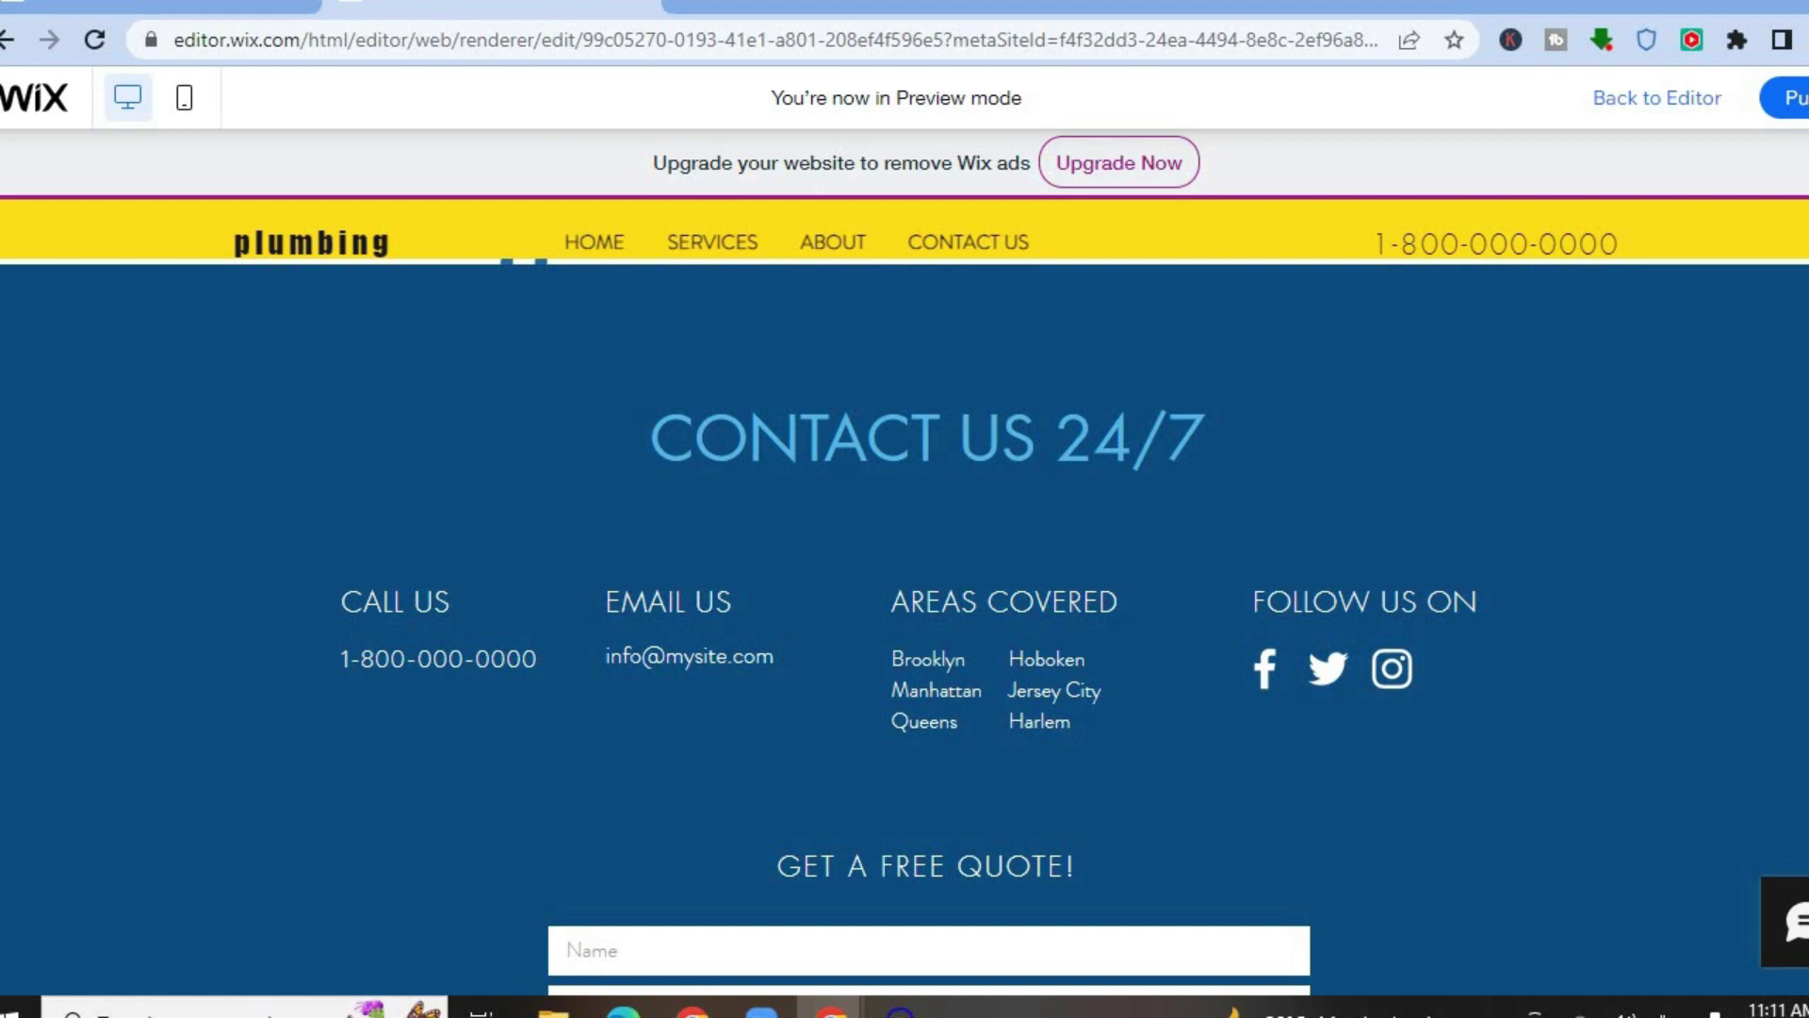
pyautogui.scroll(10, 904, 626)
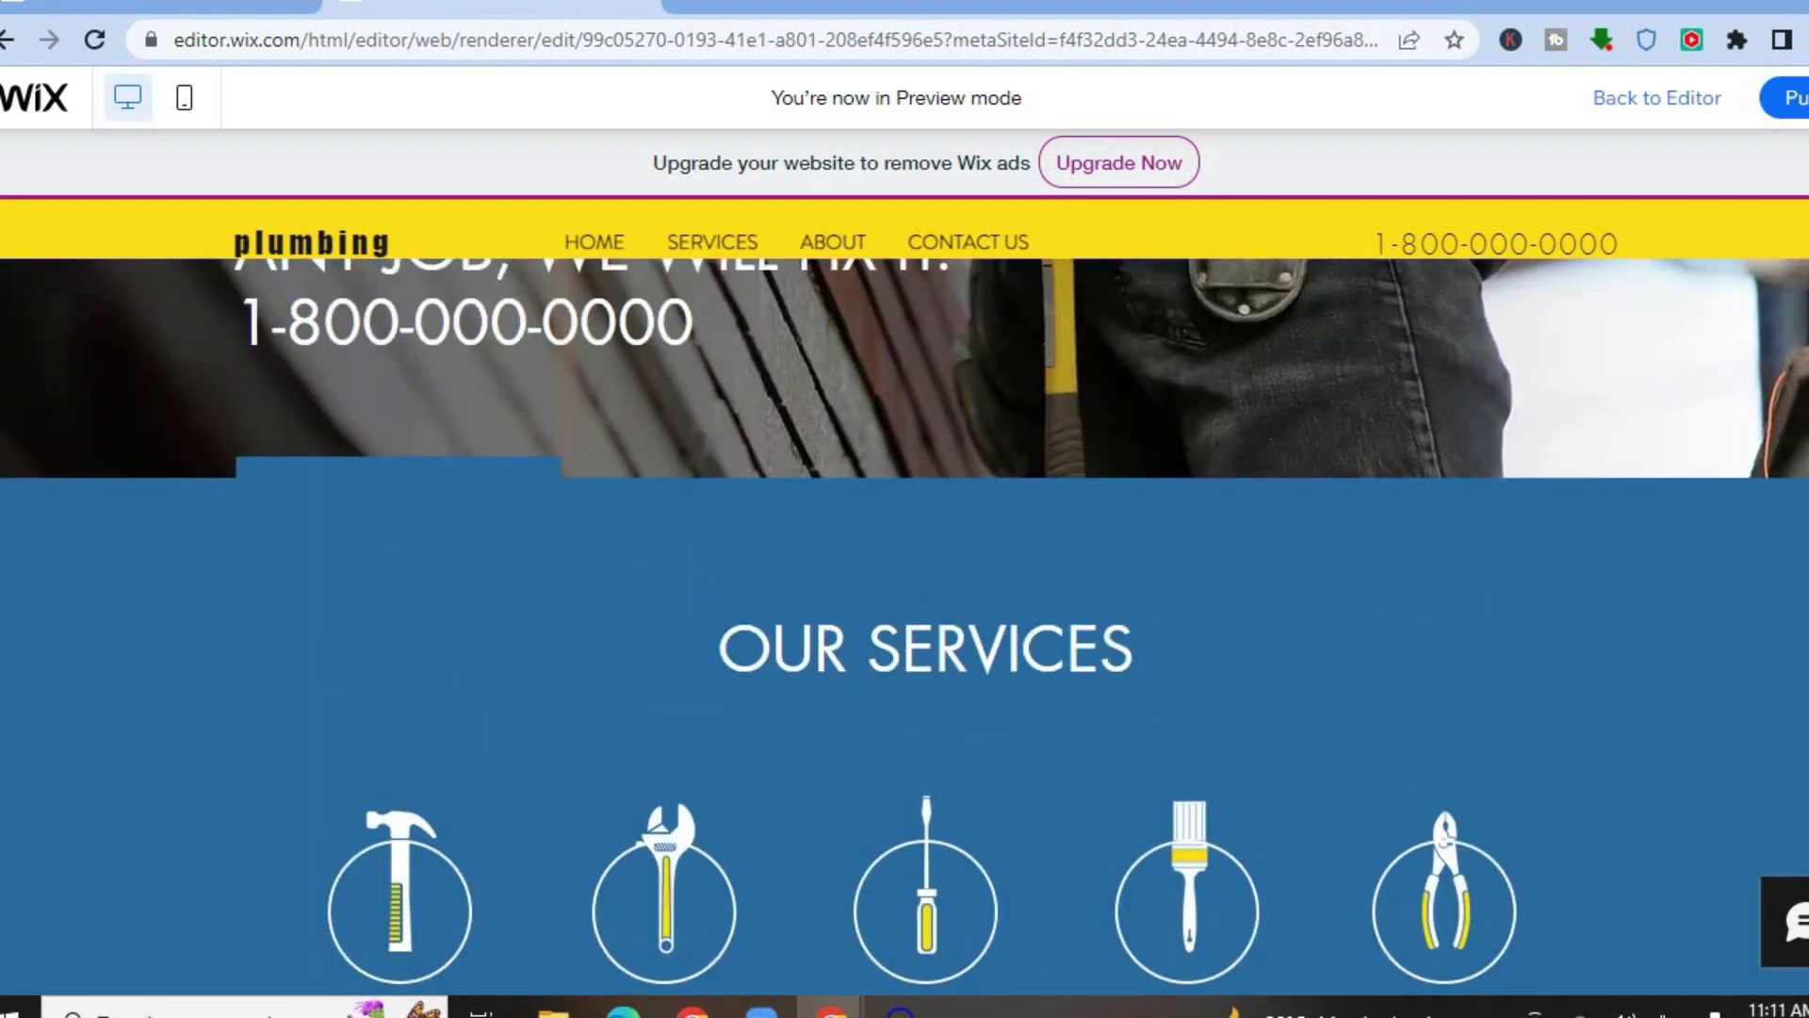
pyautogui.scroll(3, 904, 527)
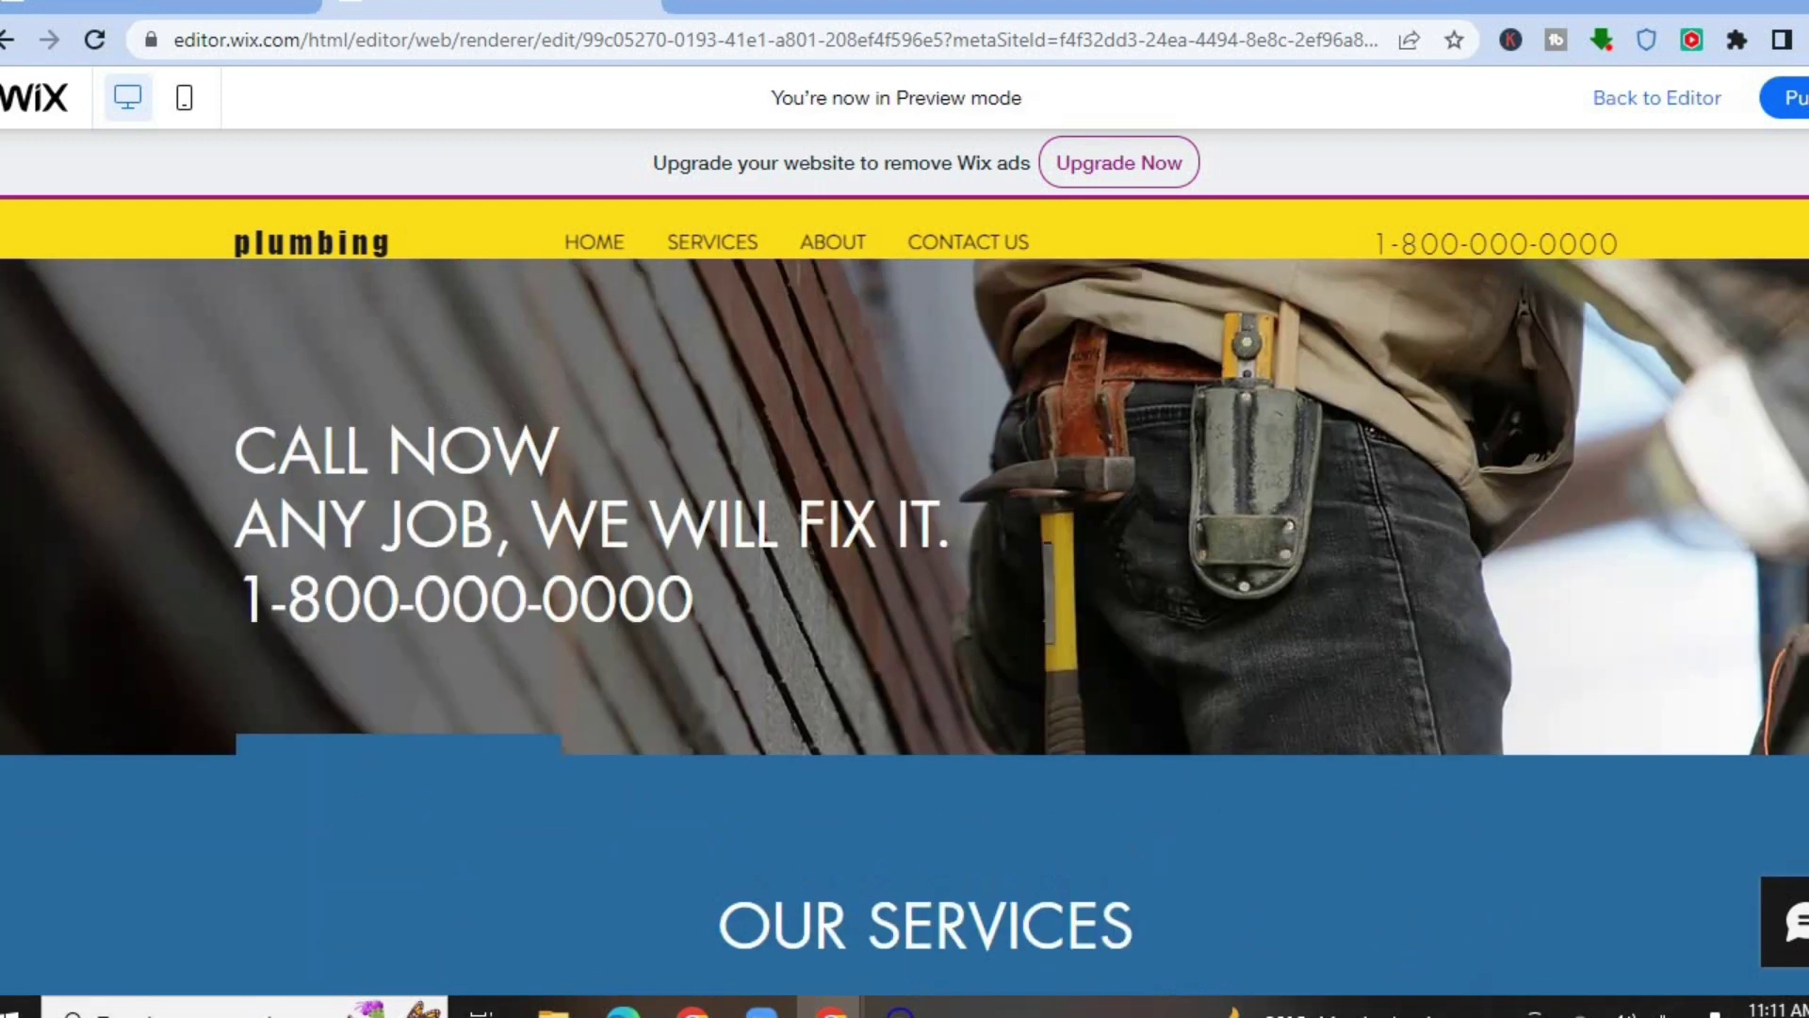